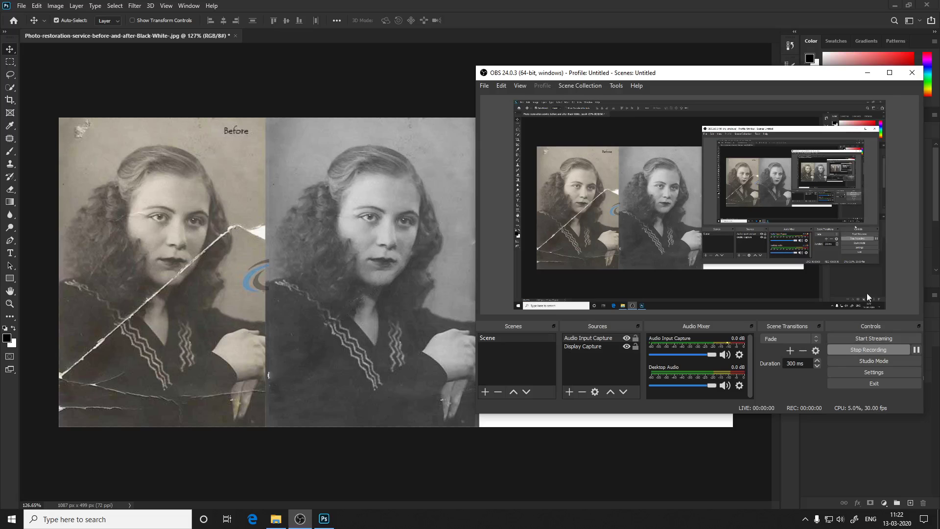
# Start the OBS Studio screen recording.
pyautogui.click(869, 73)
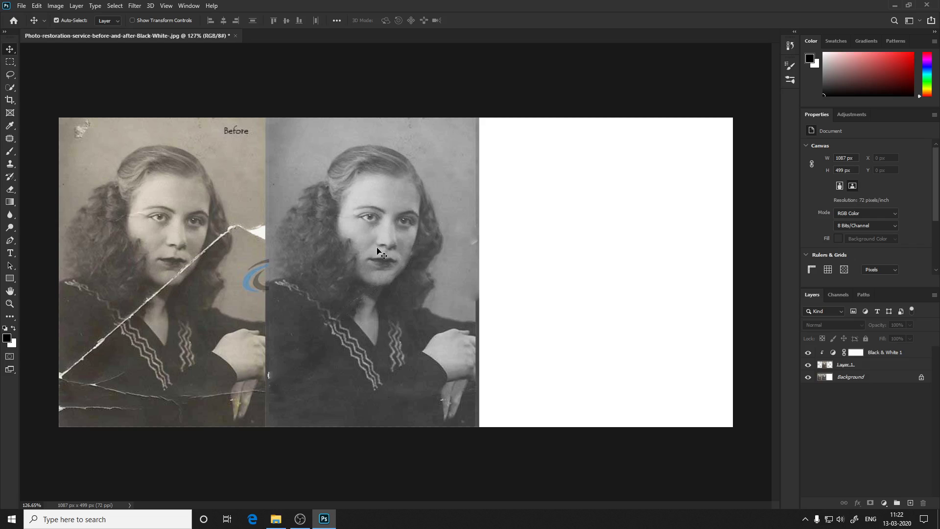
pyautogui.click(10, 151)
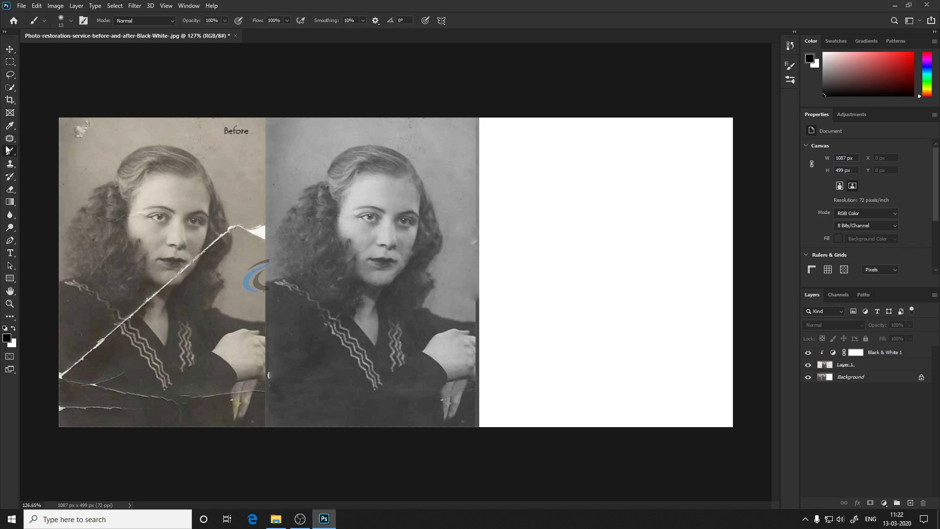
pyautogui.click(10, 140)
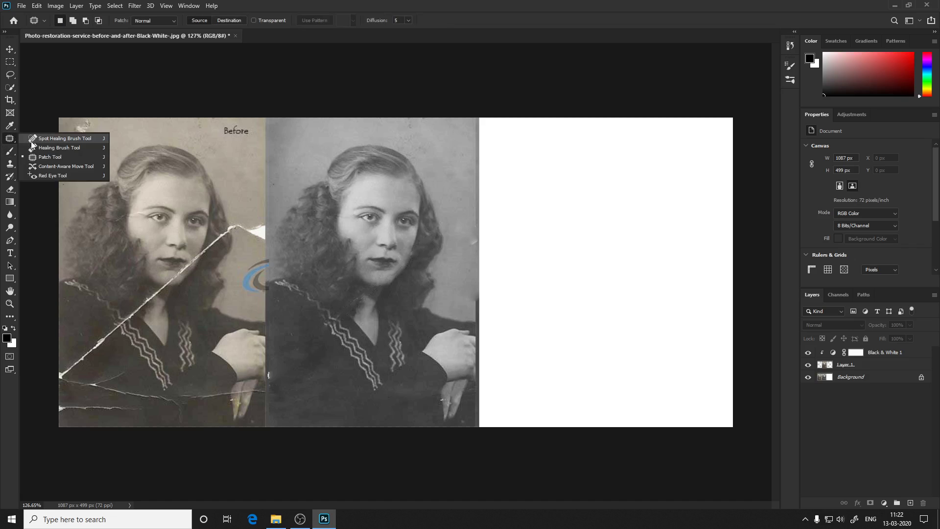
pyautogui.click(31, 140)
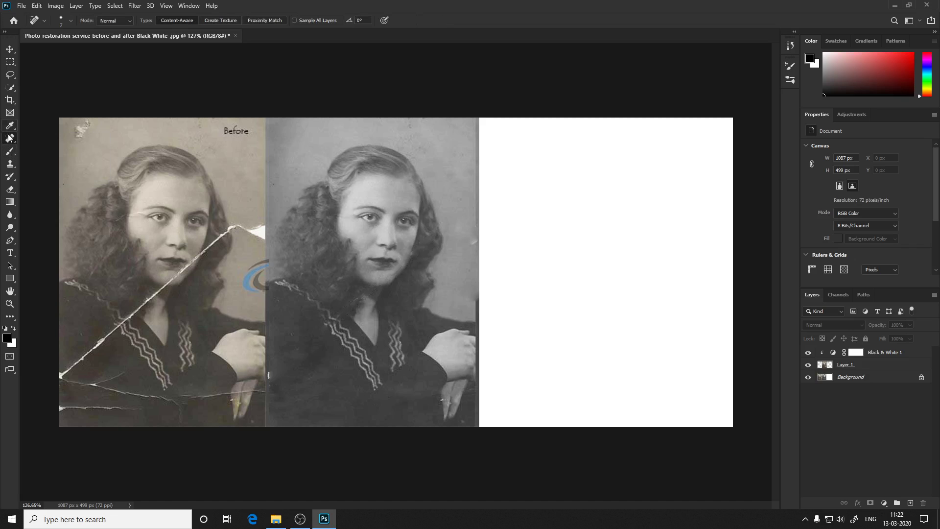
pyautogui.rightClick(10, 138)
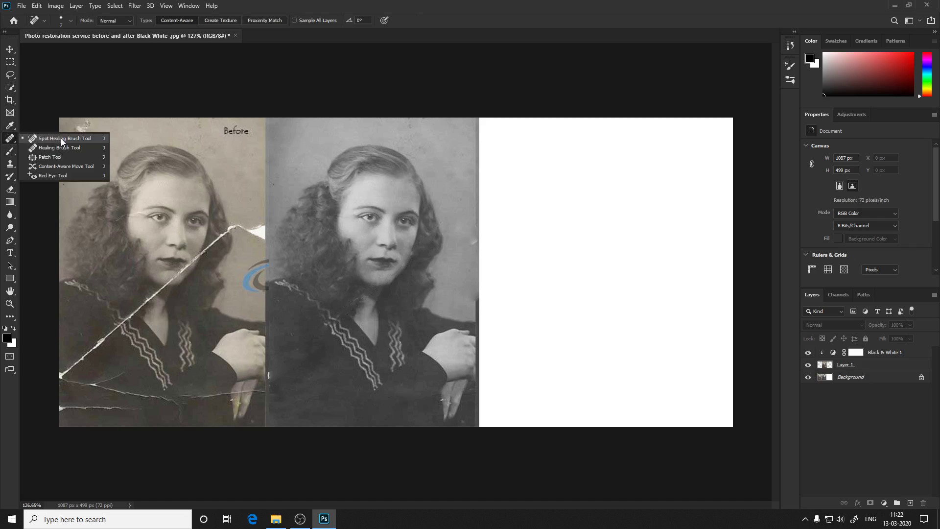
pyautogui.click(9, 163)
pyautogui.rightClick(10, 164)
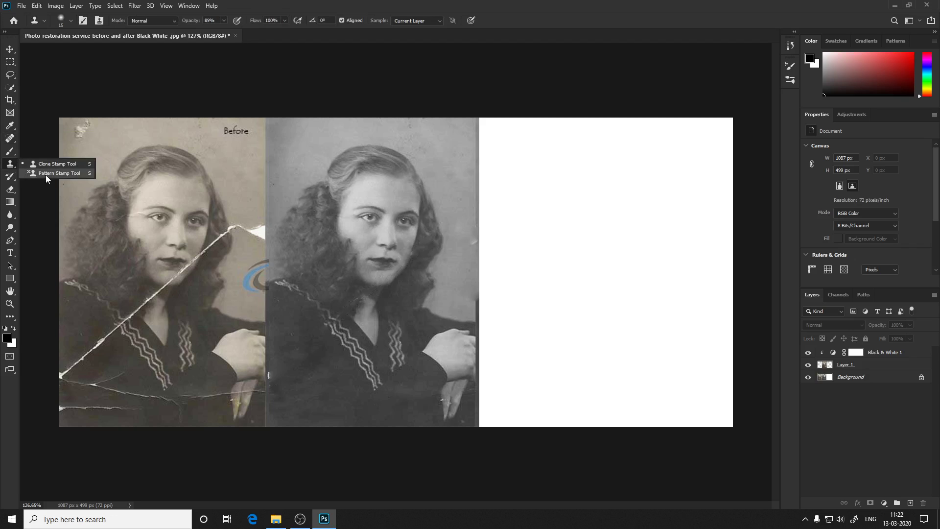
pyautogui.click(12, 104)
pyautogui.rightClick(11, 104)
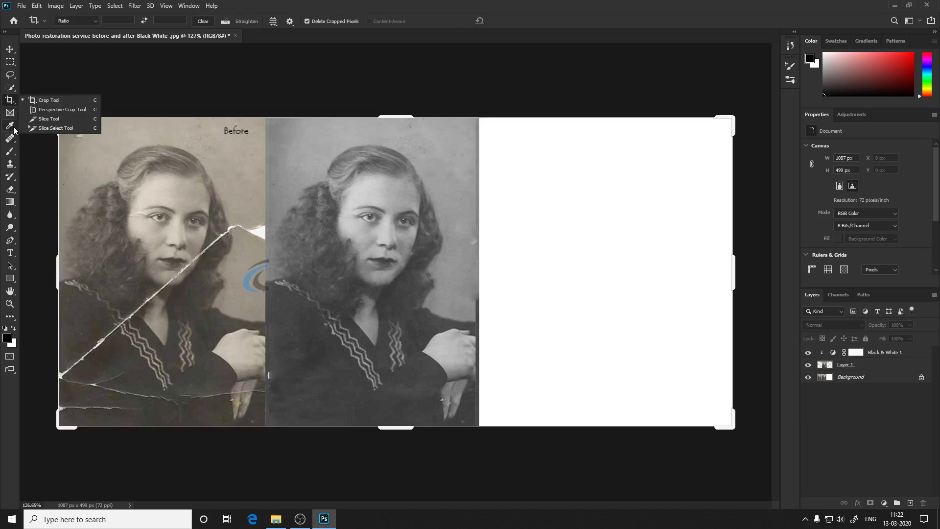
pyautogui.click(11, 126)
pyautogui.rightClick(11, 127)
pyautogui.click(11, 139)
pyautogui.rightClick(11, 139)
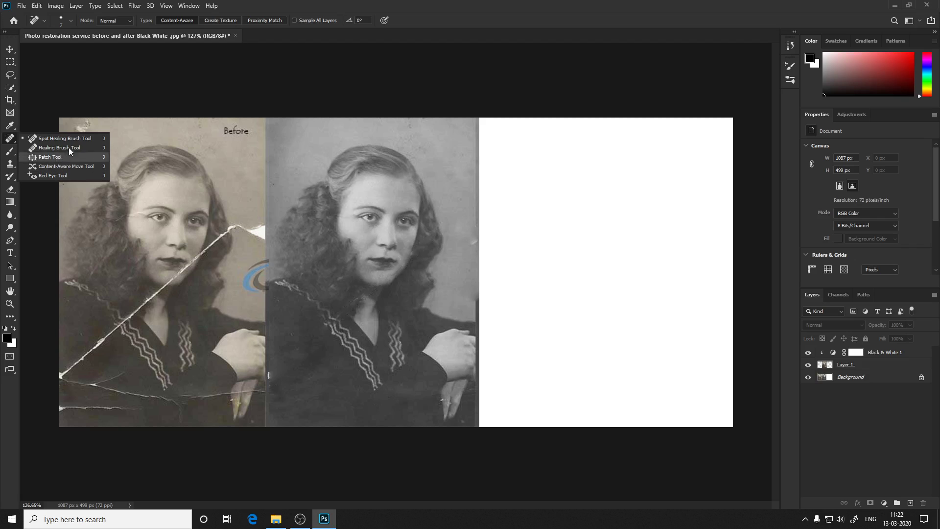
pyautogui.click(769, 386)
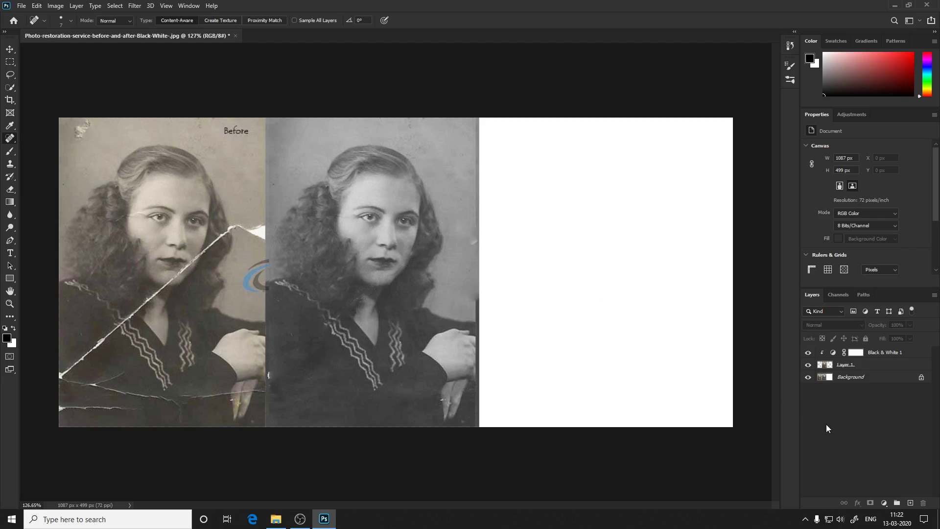
pyautogui.press('v')
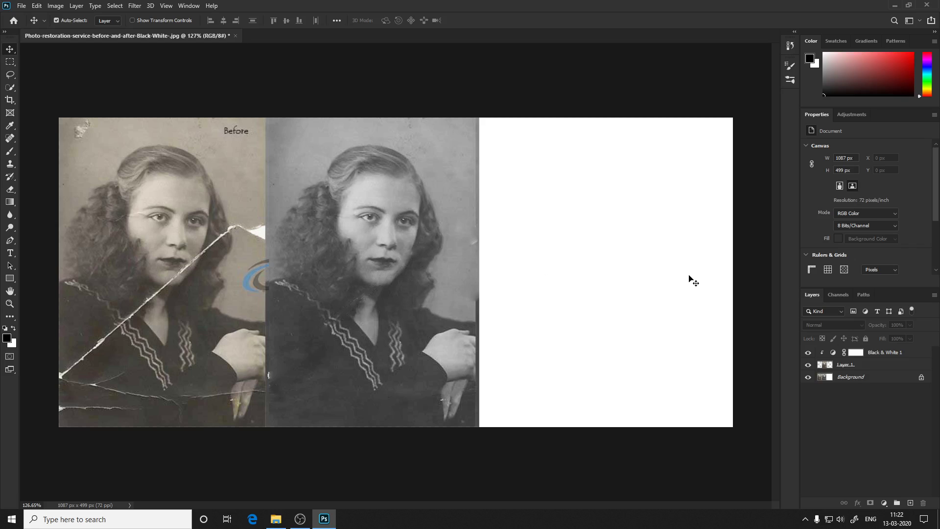
# Select Layer 1 and bring up the new fill or adjustment layer list.
pyautogui.click(844, 370)
pyautogui.click(884, 503)
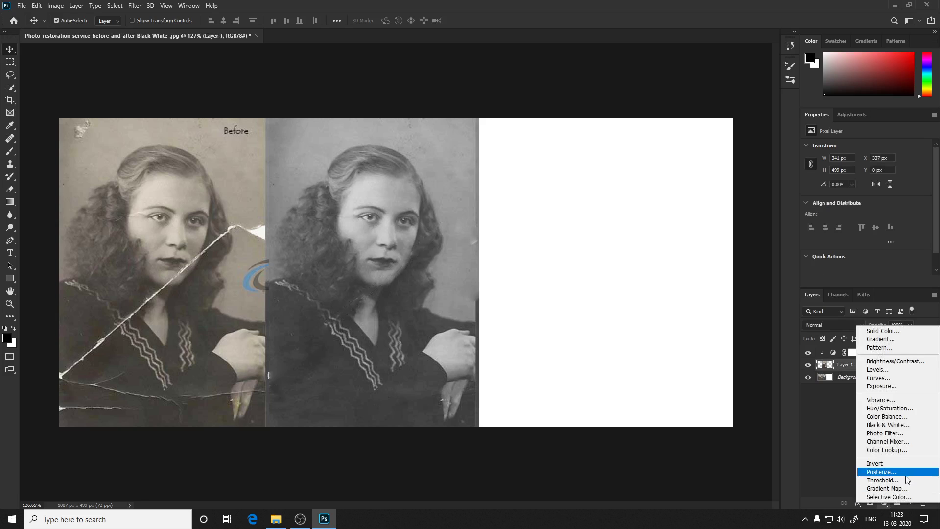
# Add a Gradient Map layer and set its dark stop to brown 7f3f00.
pyautogui.click(879, 490)
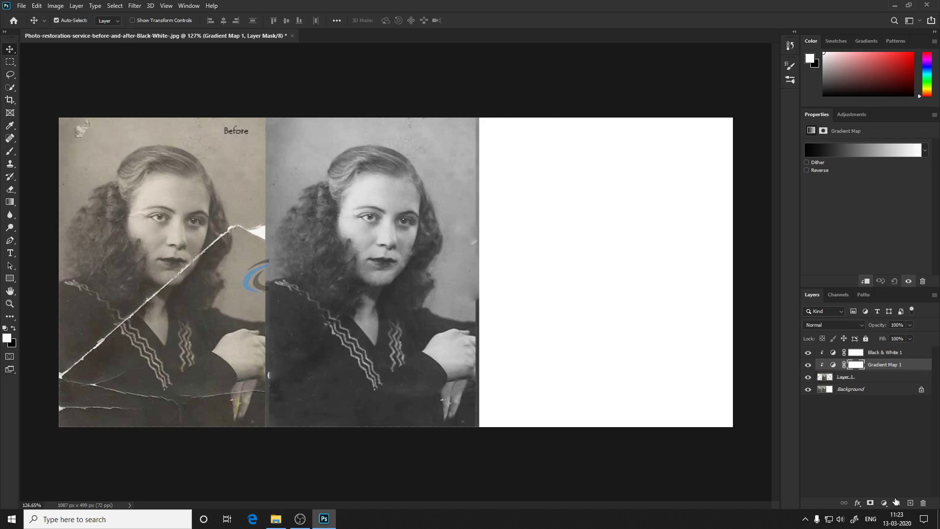
pyautogui.click(832, 151)
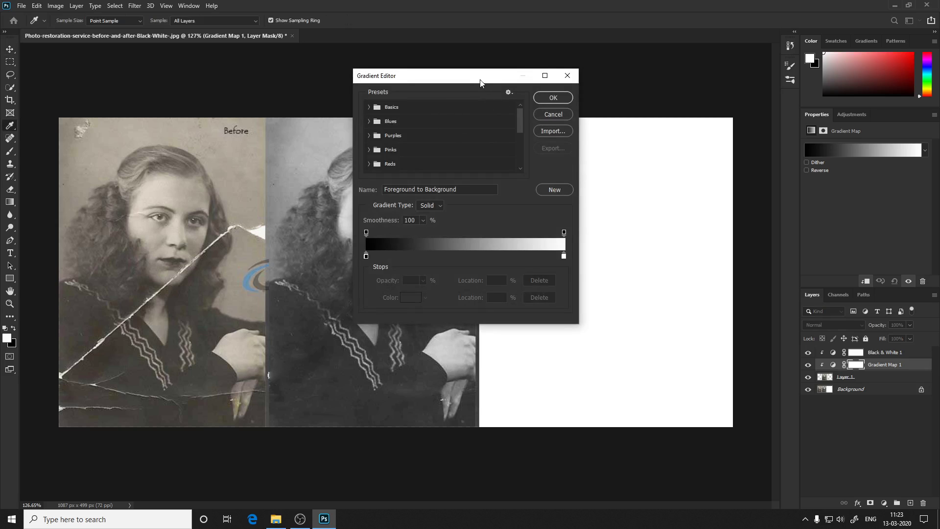
pyautogui.moveTo(480, 83); pyautogui.dragTo(649, 81)
pyautogui.click(534, 255)
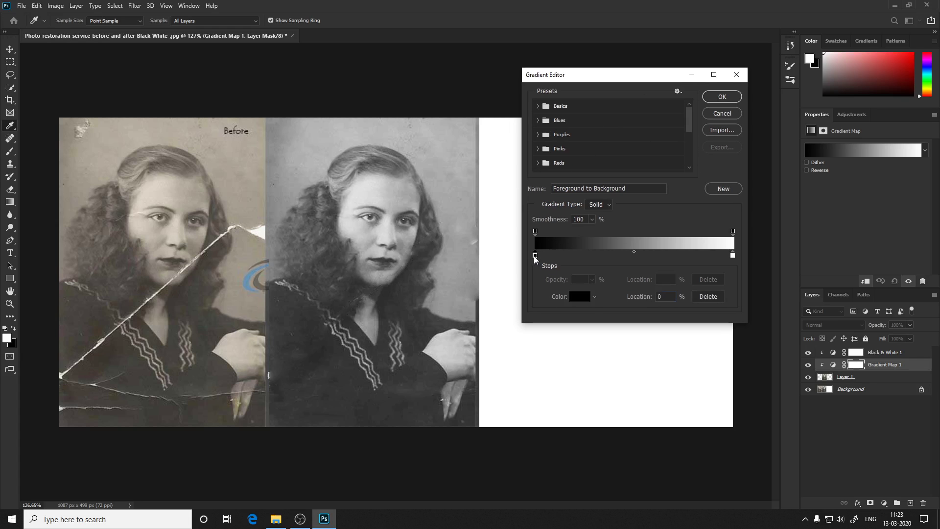
pyautogui.click(583, 295)
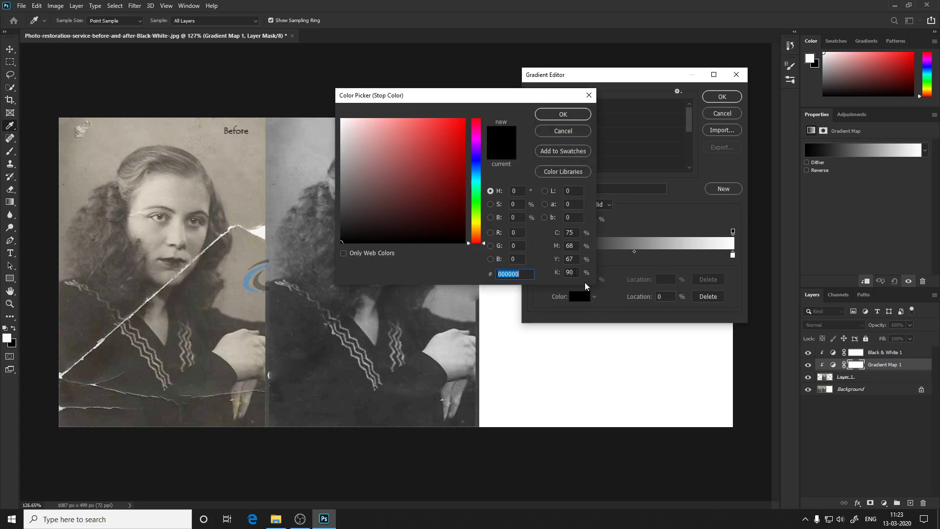
pyautogui.click(476, 233)
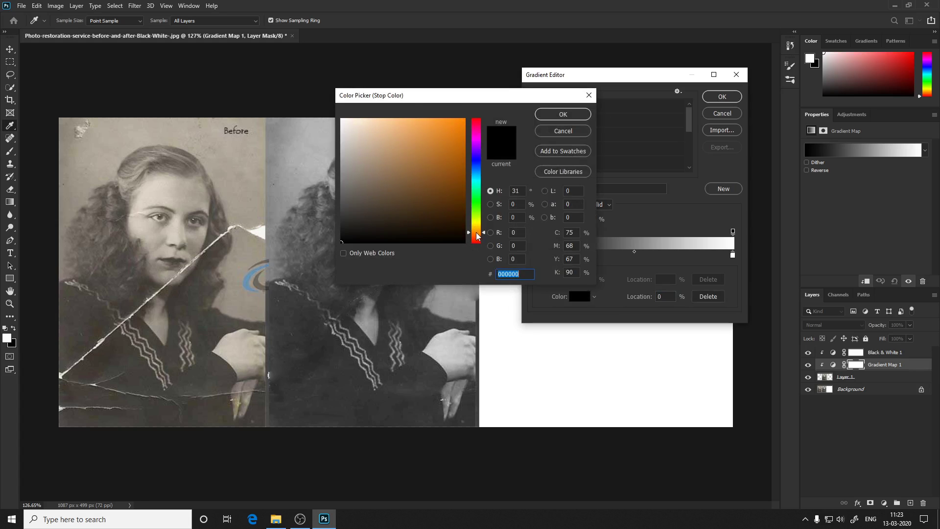
pyautogui.moveTo(449, 130); pyautogui.dragTo(401, 134)
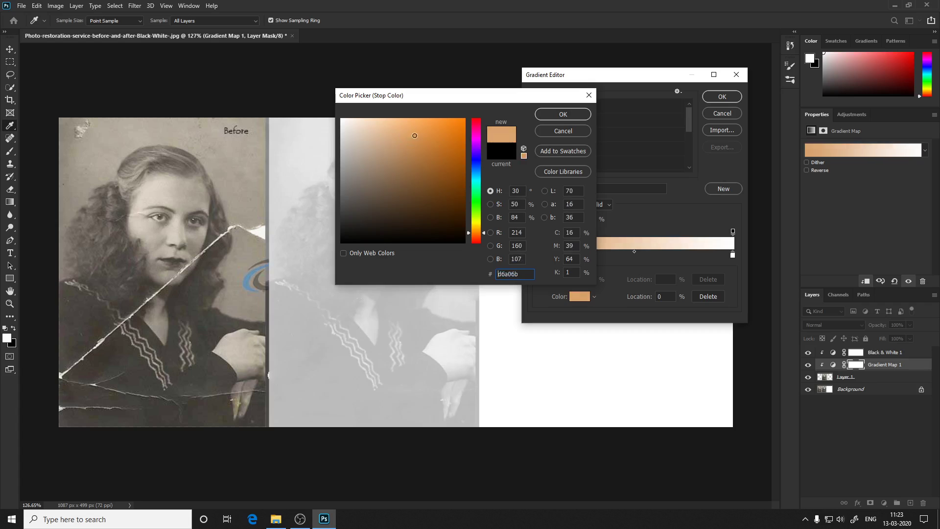
pyautogui.click(564, 113)
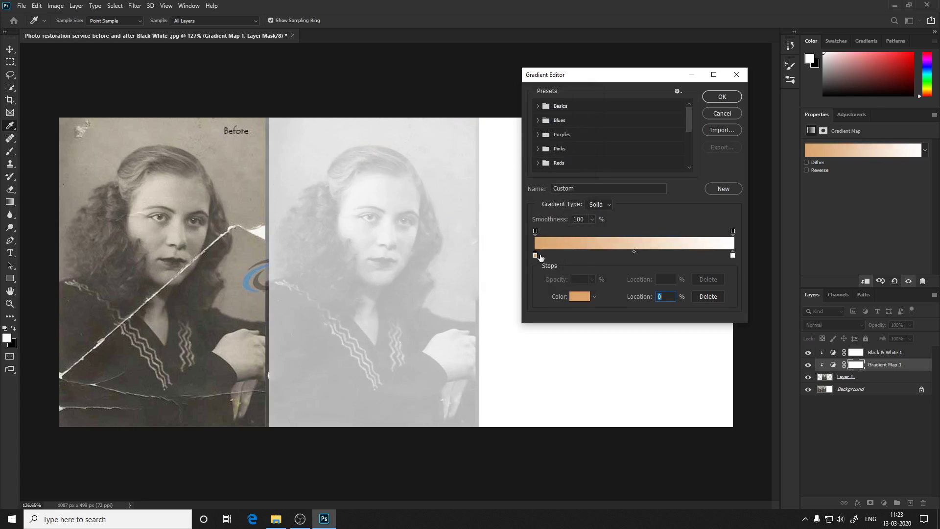
pyautogui.click(583, 296)
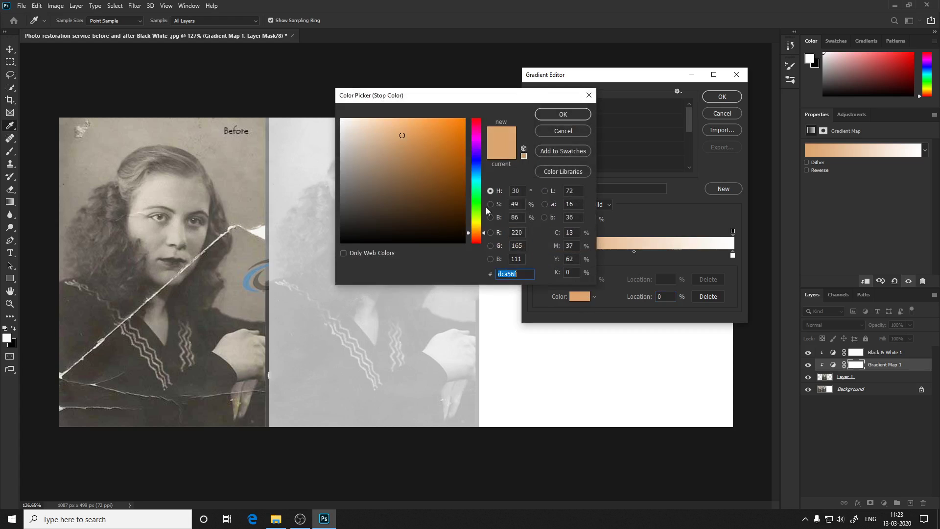
pyautogui.write('7f3f00')
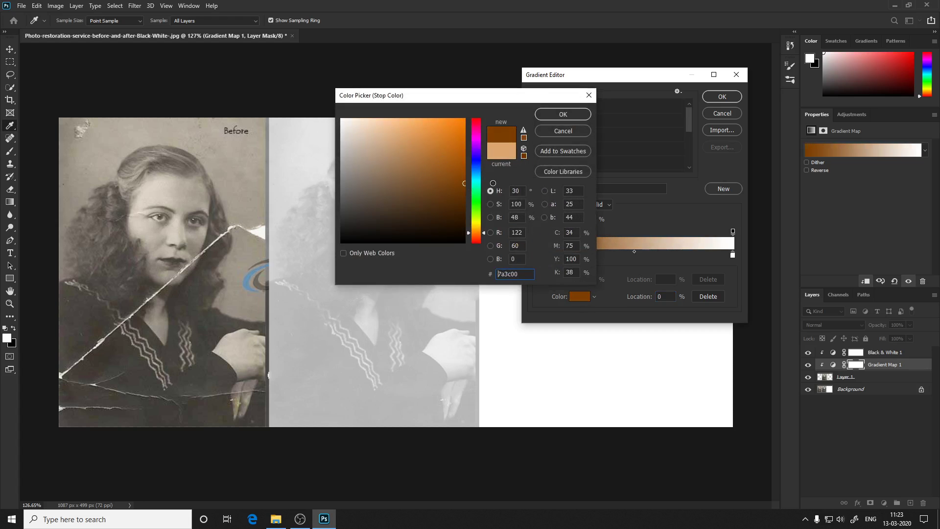
pyautogui.click(562, 114)
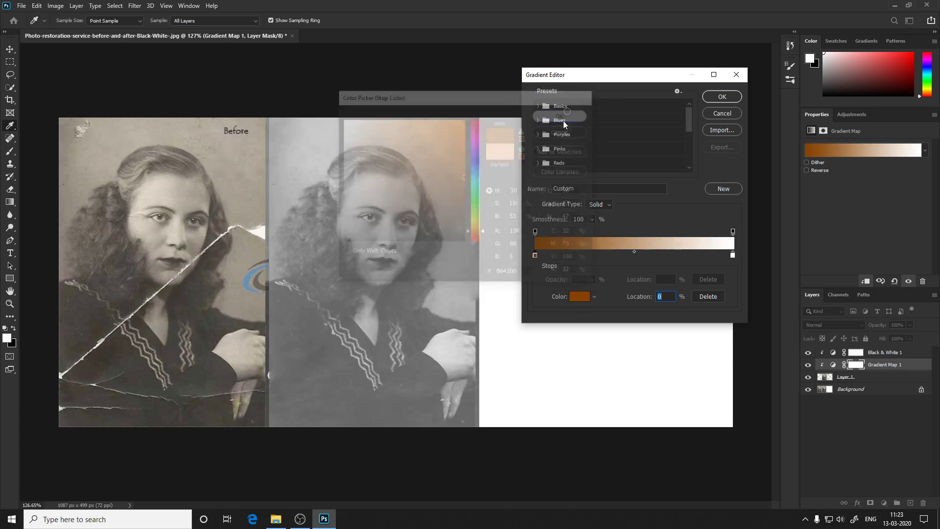
# Set the gradient's light stop to a light tan-orange and confirm the gradient.
pyautogui.click(732, 255)
pyautogui.click(582, 296)
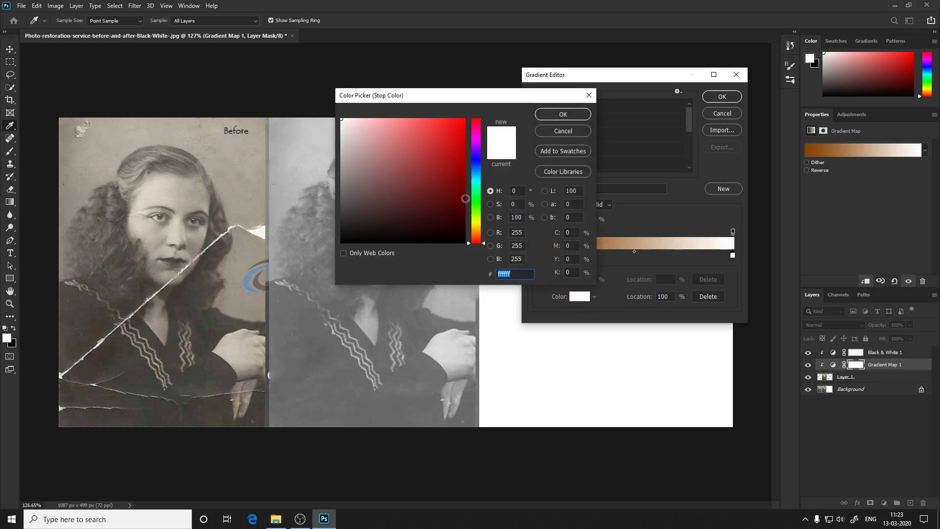
pyautogui.moveTo(475, 238); pyautogui.dragTo(475, 231)
pyautogui.click(410, 140)
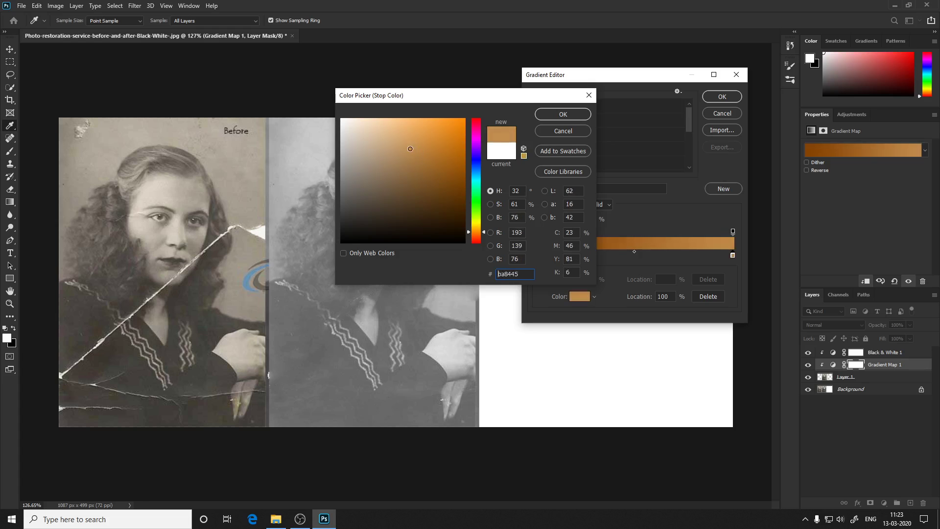
pyautogui.click(563, 114)
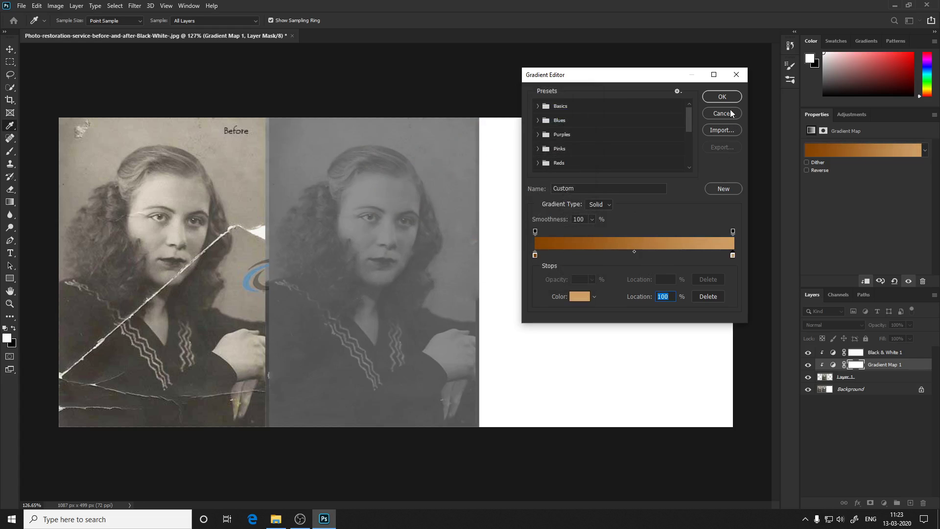
pyautogui.click(721, 96)
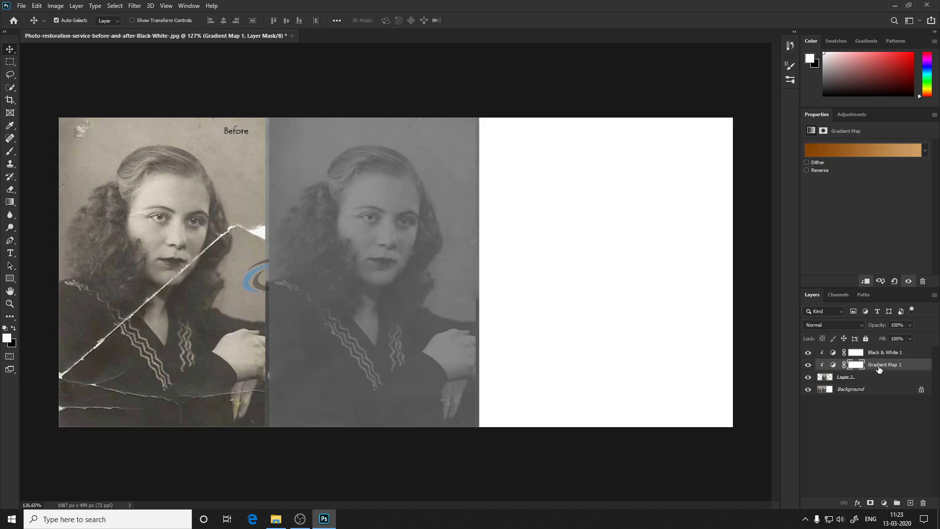
# Delete the old Gradient Map 1 and add a fresh Gradient Map layer.
pyautogui.click(865, 282)
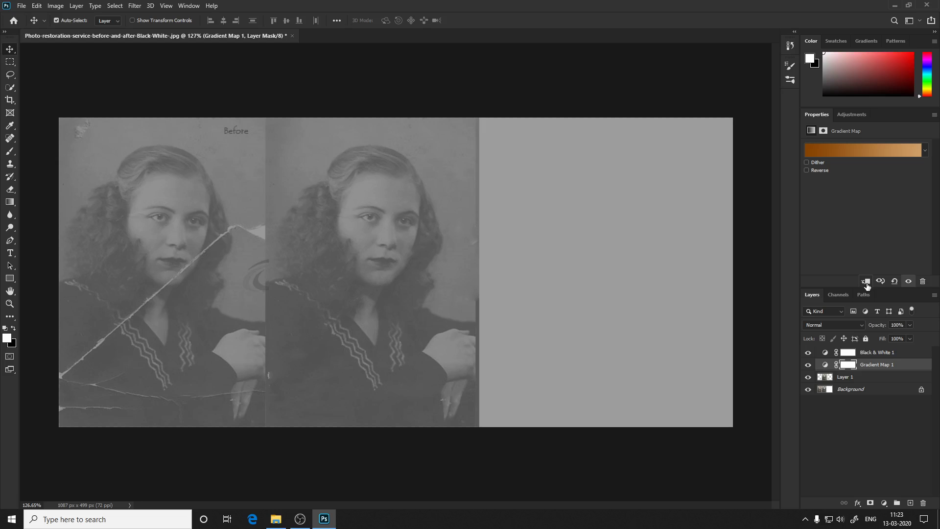
pyautogui.click(865, 282)
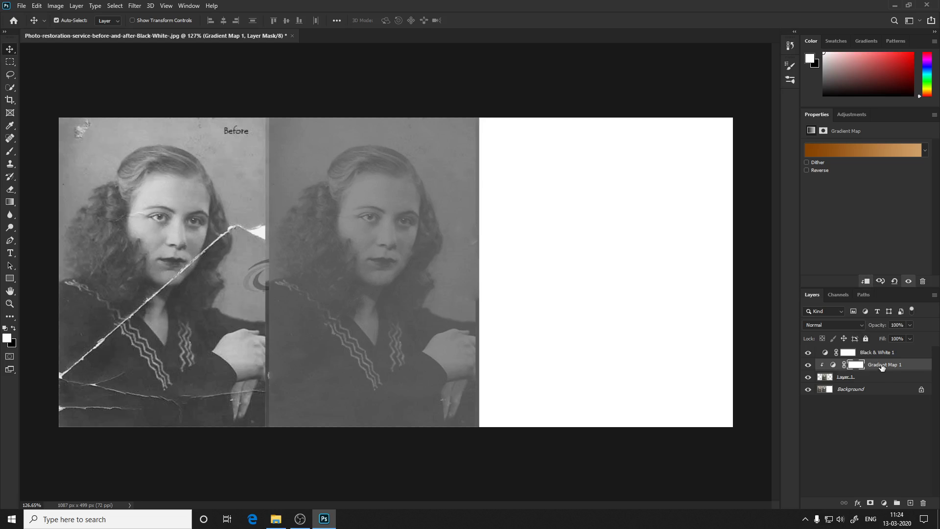
pyautogui.press('Delete')
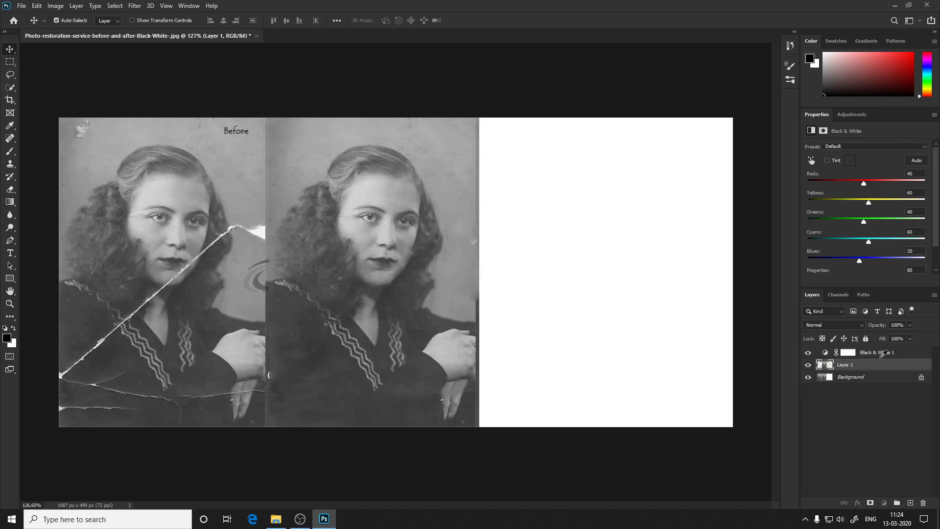
pyautogui.click(883, 353)
pyautogui.click(863, 421)
pyautogui.click(884, 503)
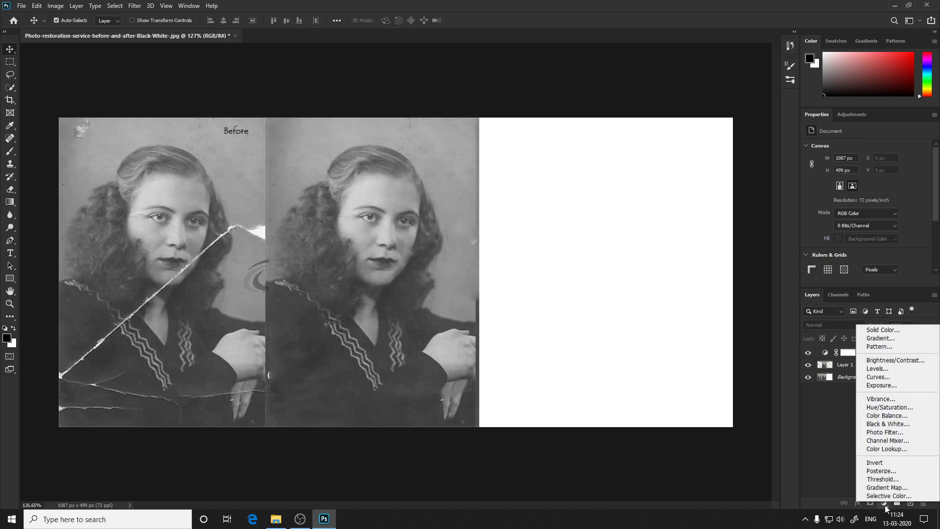
pyautogui.click(887, 487)
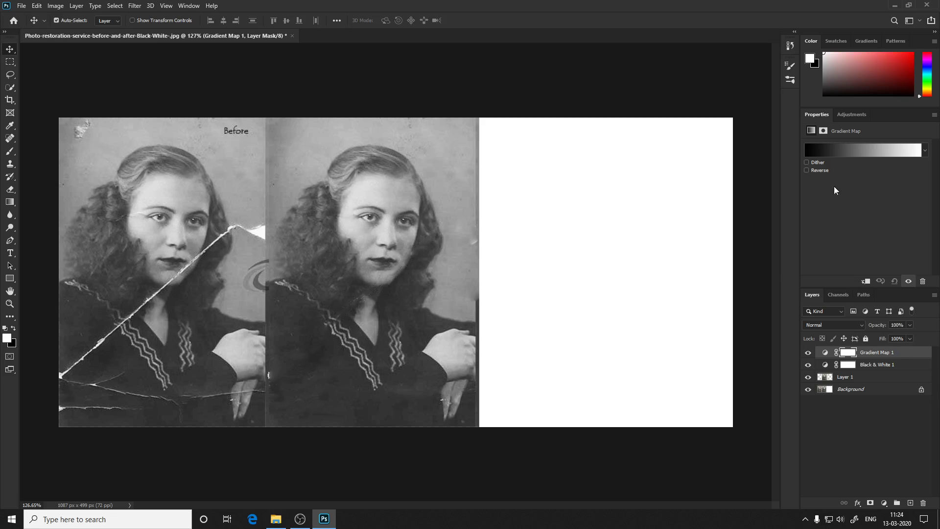
# Set the gradient's dark stop to deep brown and its light stop to light tan.
pyautogui.click(838, 151)
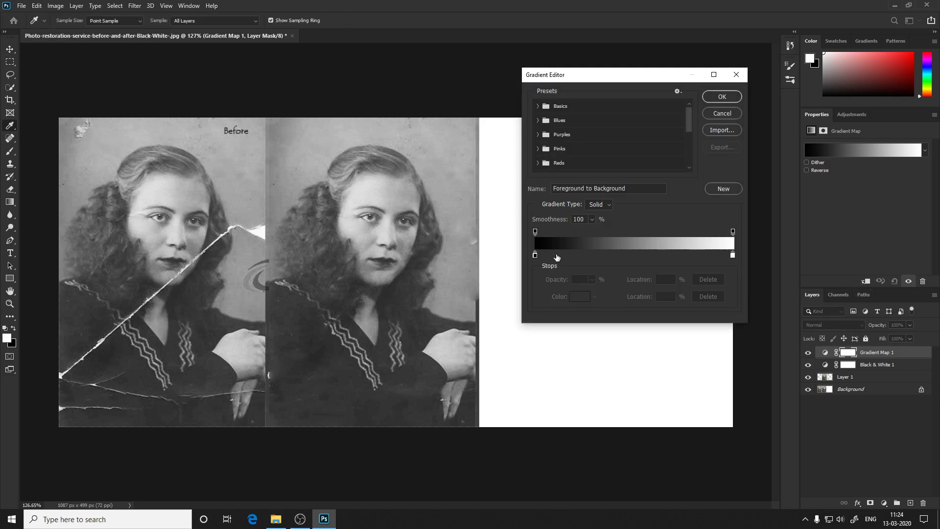
pyautogui.click(535, 257)
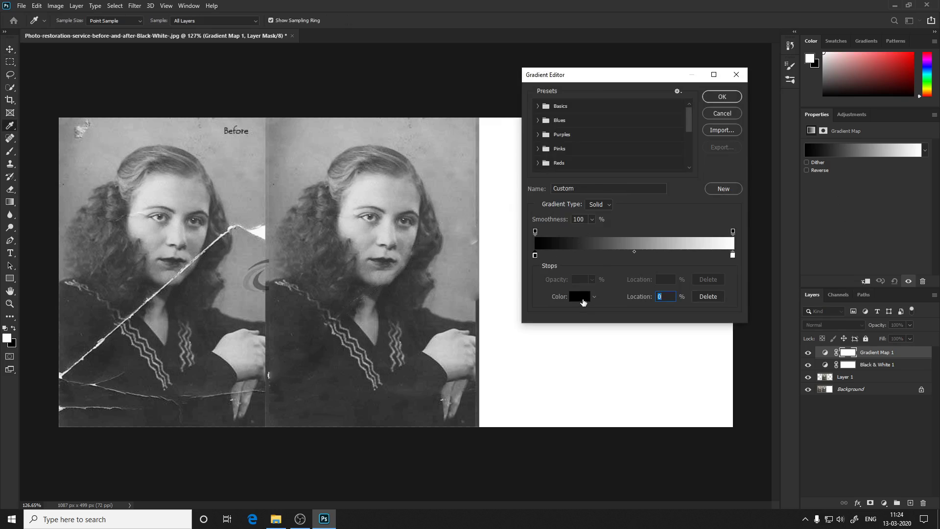
pyautogui.click(579, 296)
pyautogui.moveTo(478, 238); pyautogui.dragTo(479, 233)
pyautogui.click(464, 180)
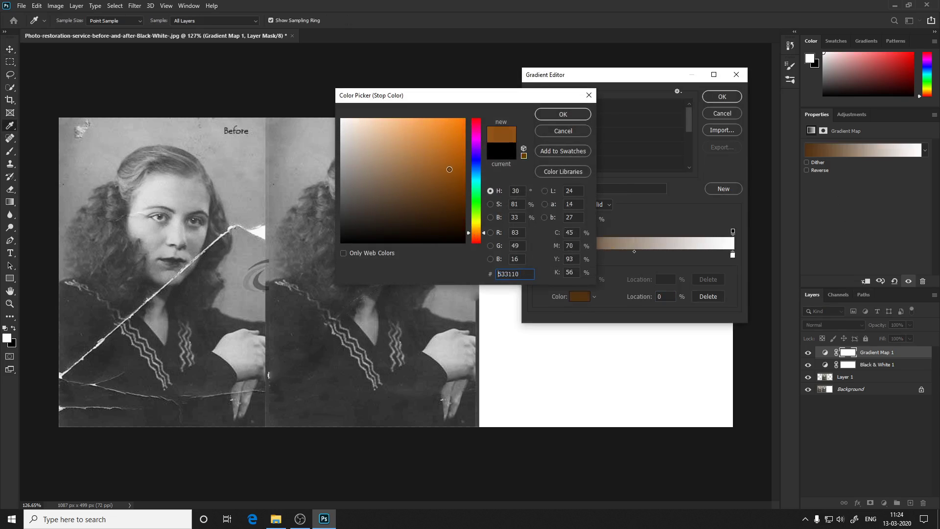
pyautogui.click(562, 114)
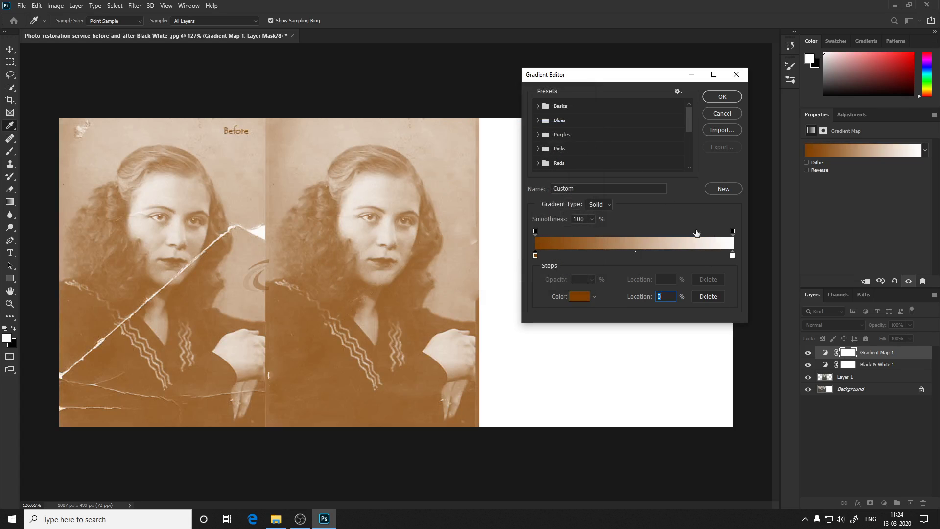
pyautogui.click(733, 255)
pyautogui.click(579, 296)
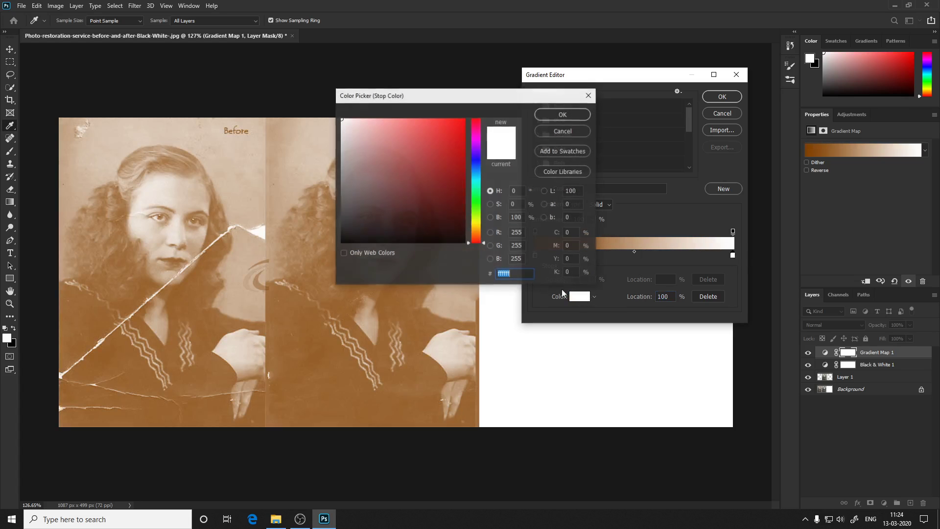
pyautogui.click(475, 231)
pyautogui.moveTo(464, 219); pyautogui.dragTo(406, 142)
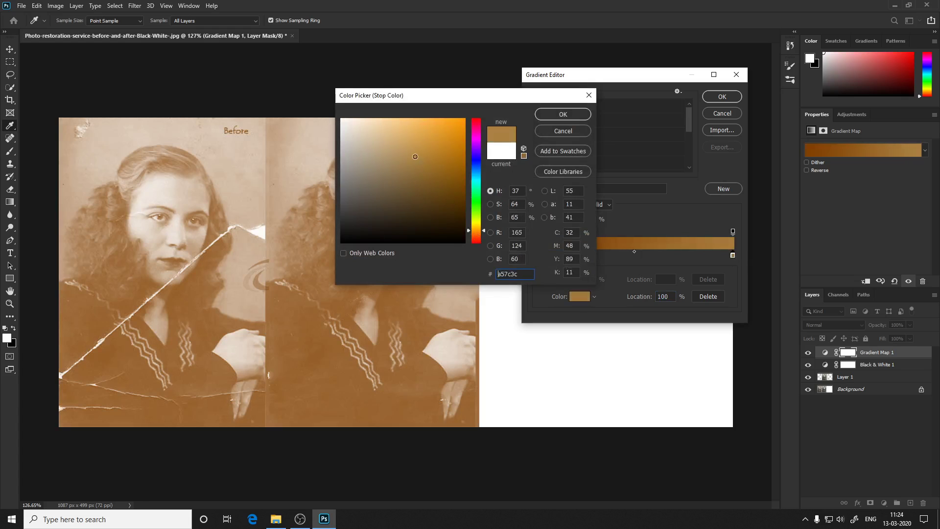
pyautogui.click(547, 113)
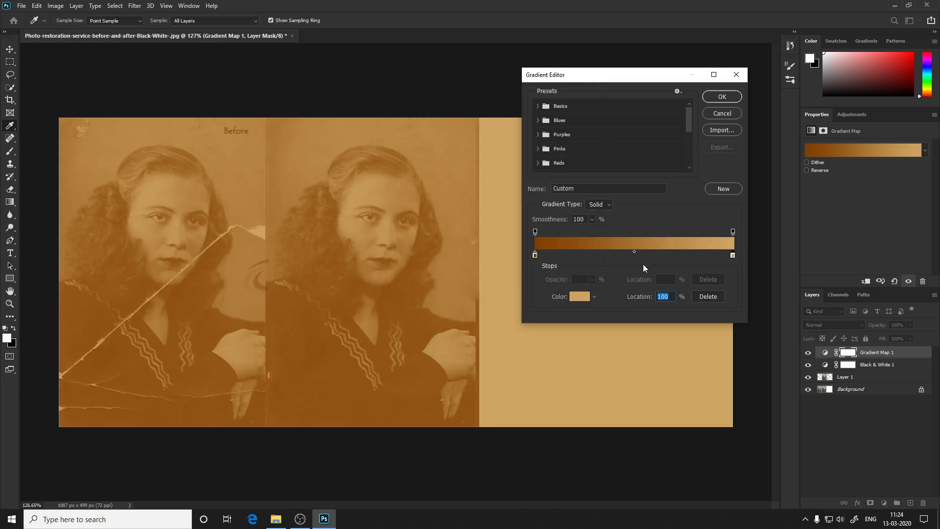
# Move the gradient midpoint to about 67%, removing a stray extra stop, and confirm.
pyautogui.moveTo(634, 251); pyautogui.dragTo(669, 252)
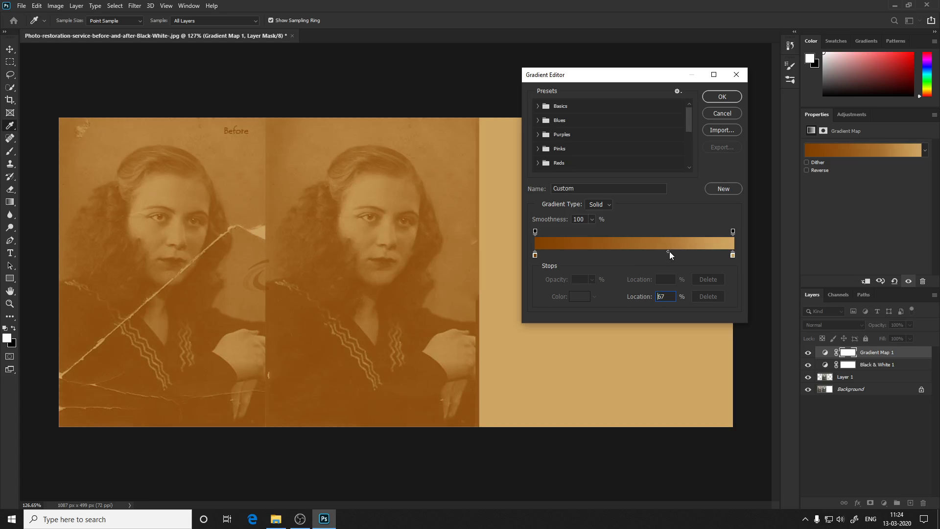
pyautogui.moveTo(669, 251); pyautogui.dragTo(654, 252)
pyautogui.click(660, 255)
pyautogui.moveTo(660, 255); pyautogui.dragTo(660, 282)
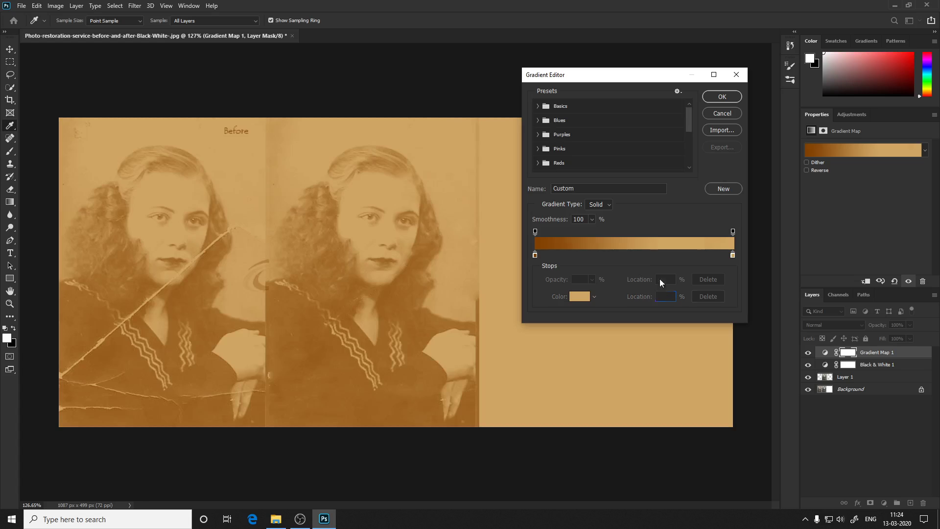
pyautogui.click(733, 255)
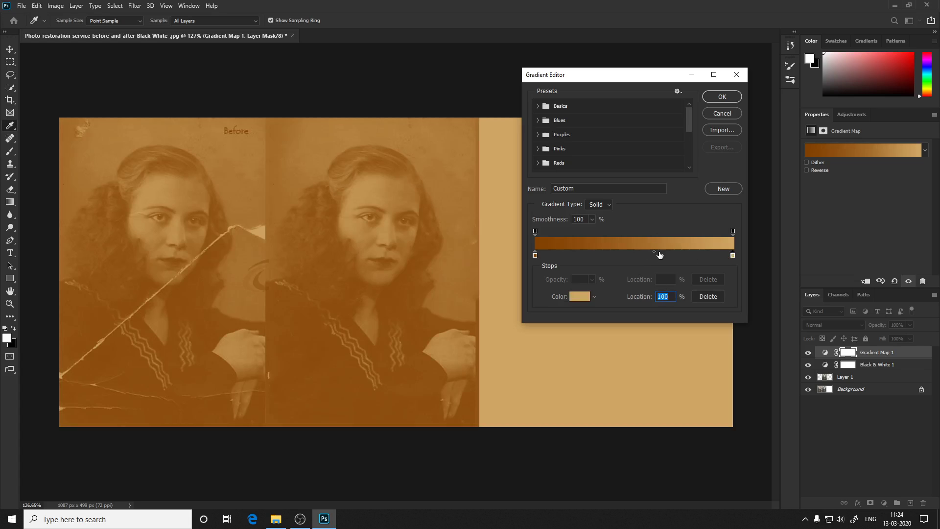
pyautogui.moveTo(656, 251); pyautogui.dragTo(662, 252)
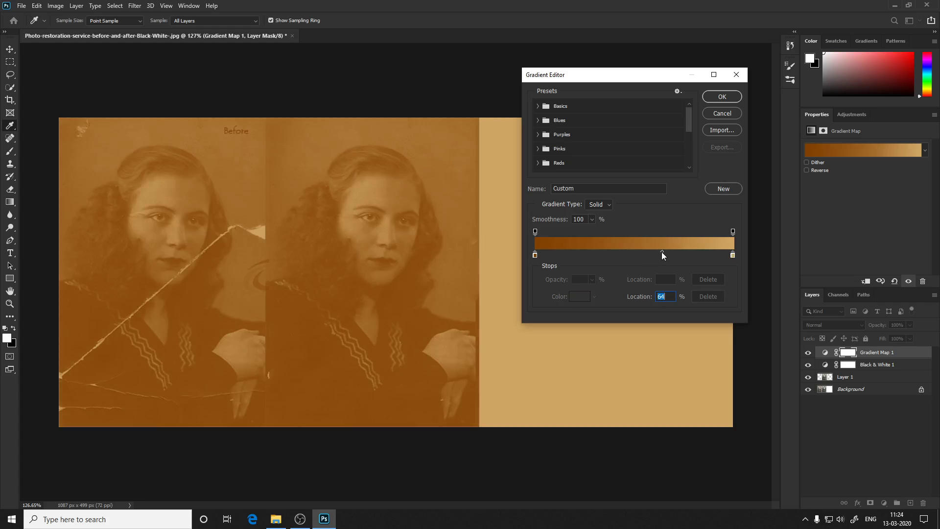
pyautogui.click(721, 97)
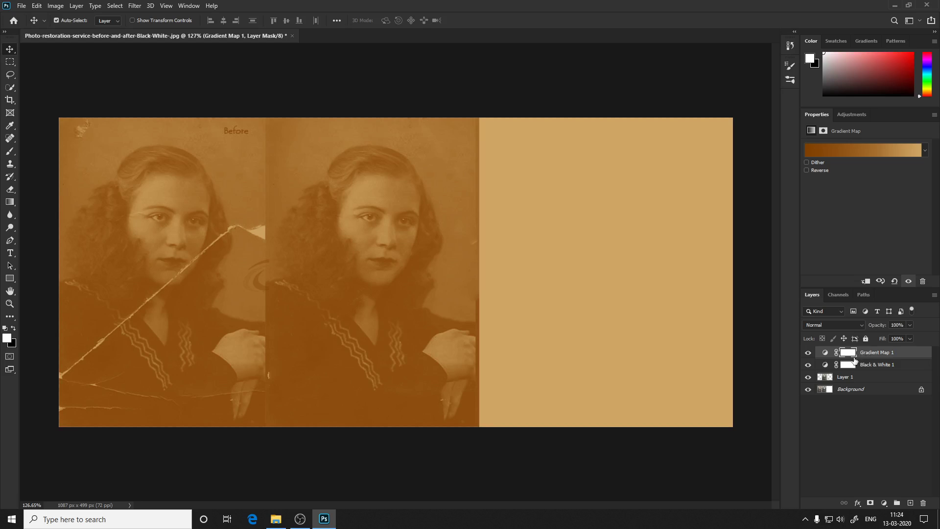
# Reorder Gradient Map 1, then merge Black & White 1 with Layer 1.
pyautogui.moveTo(873, 357)
pyautogui.mouseDown()
pyautogui.moveTo(859, 371)
pyautogui.moveTo(873, 347)
pyautogui.mouseUp()
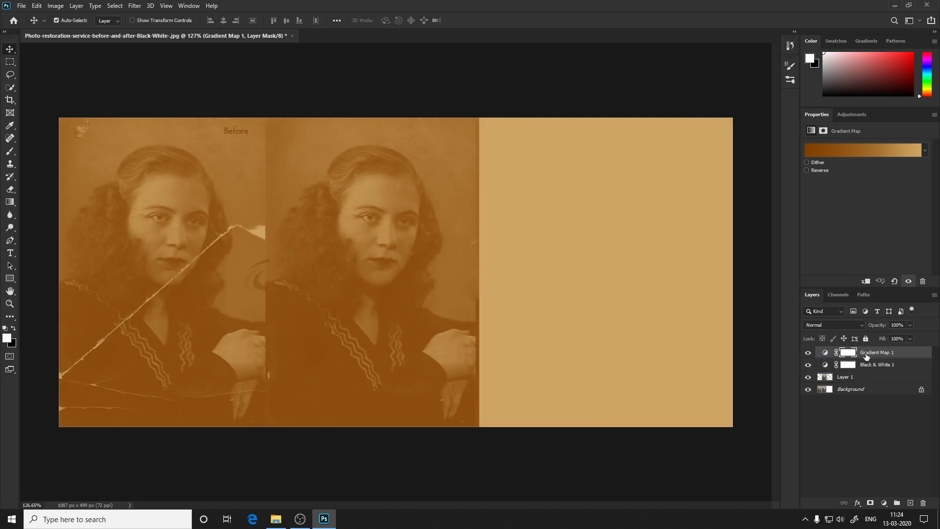
pyautogui.click(865, 282)
pyautogui.click(865, 282)
pyautogui.click(874, 365)
pyautogui.keyDown('shift'); pyautogui.click(868, 381); pyautogui.keyUp('shift')
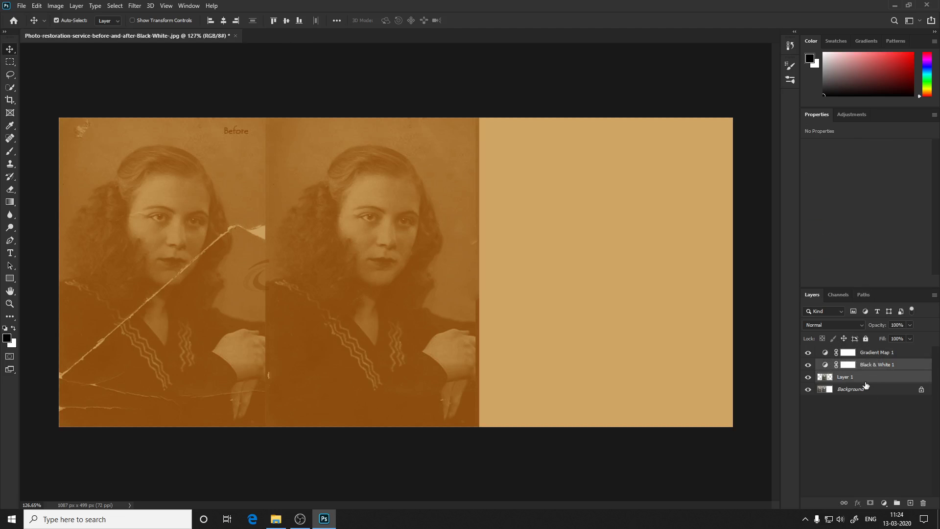
pyautogui.hotkey('ctrl', 'e')
# Clip Gradient Map 1 to the merged photo layer and zoom in on the face.
pyautogui.click(862, 354)
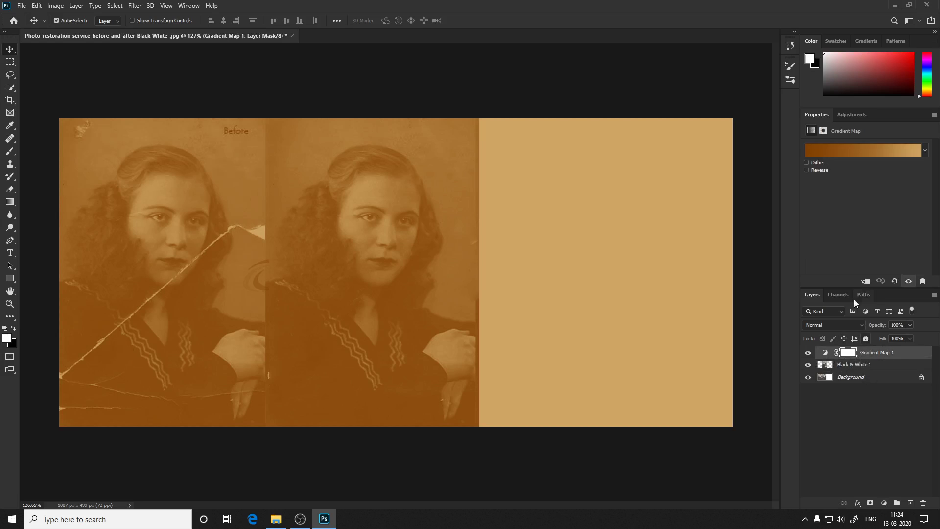
pyautogui.click(865, 282)
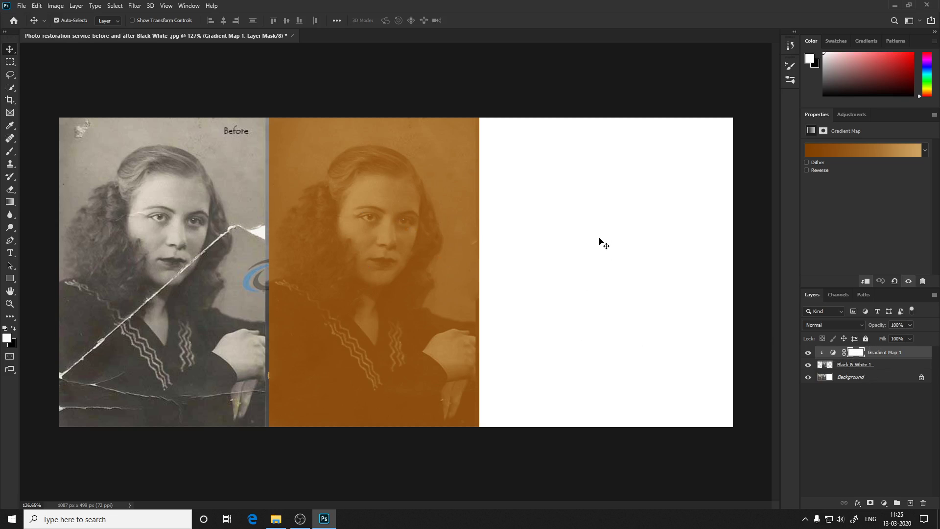
pyautogui.press('z')
pyautogui.moveTo(364, 253); pyautogui.dragTo(399, 226)
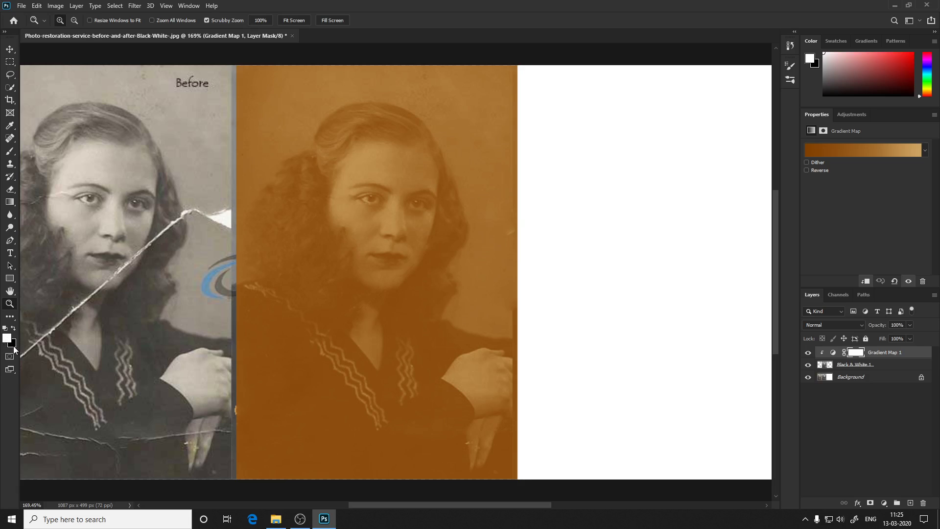
# Swap the foreground and background colours and choose the regular Brush tool.
pyautogui.press('x')
pyautogui.press('x')
pyautogui.press('x')
pyautogui.press('x')
pyautogui.press('x')
pyautogui.press('x')
pyautogui.press('x')
pyautogui.press('x')
pyautogui.press('x')
pyautogui.press('x')
pyautogui.press('x')
pyautogui.press('x')
pyautogui.press('x')
pyautogui.press('x')
pyautogui.press('b')
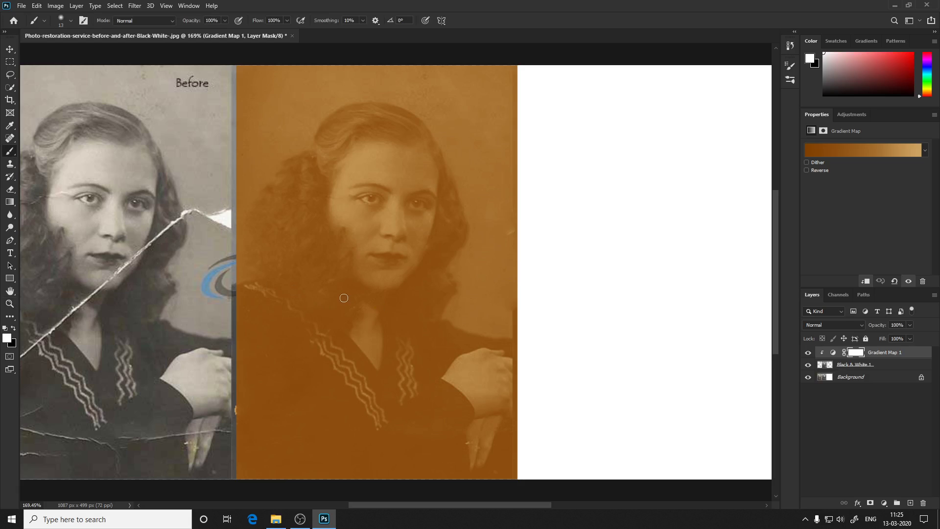
pyautogui.rightClick(13, 151)
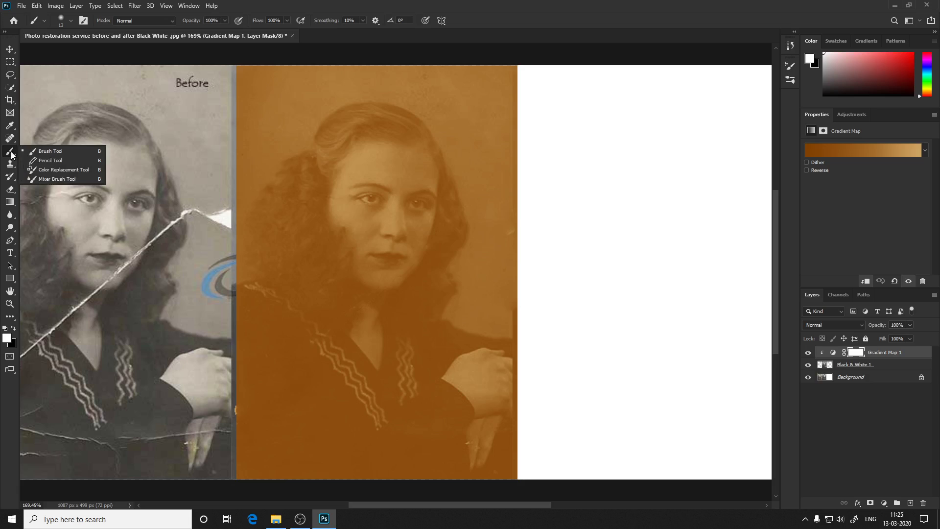
pyautogui.click(60, 149)
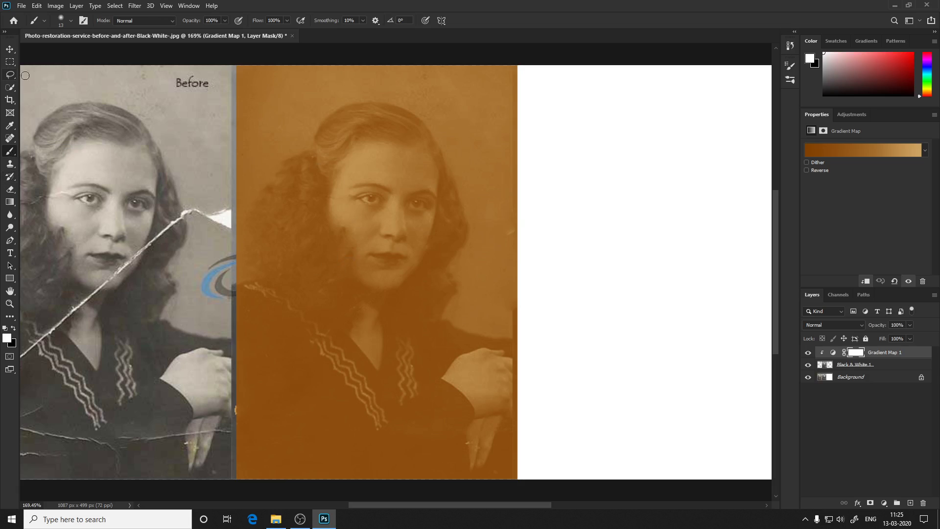
# In Brush Settings, turn off Shape Dynamics and choose General Brushes > Soft Round.
pyautogui.click(790, 66)
pyautogui.click(653, 62)
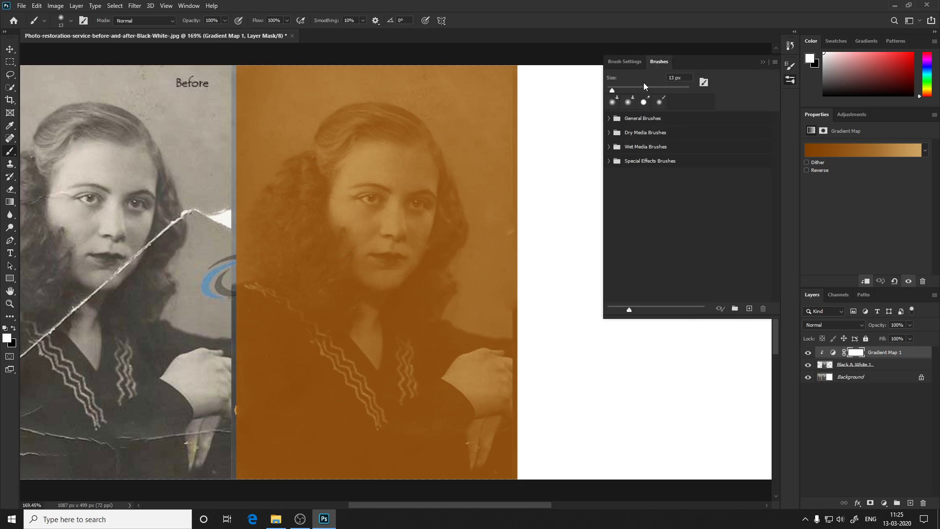
pyautogui.click(624, 62)
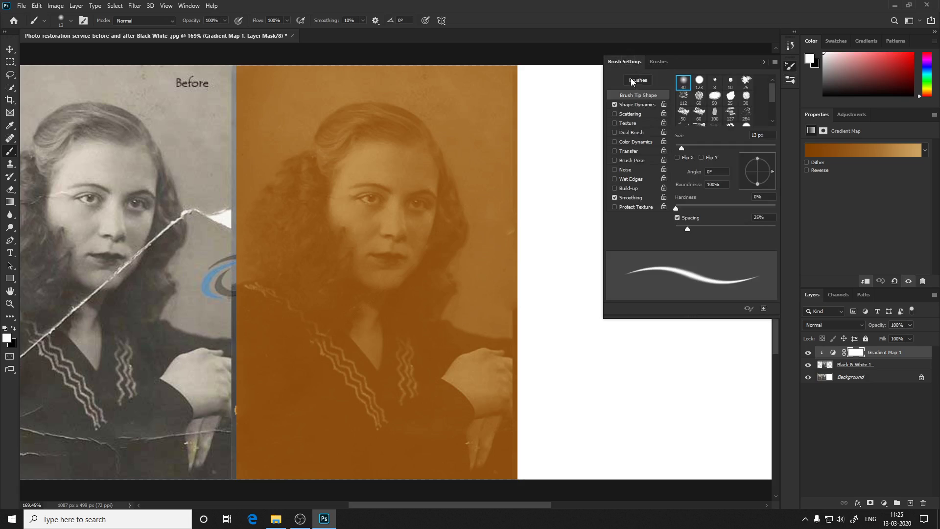
pyautogui.click(614, 105)
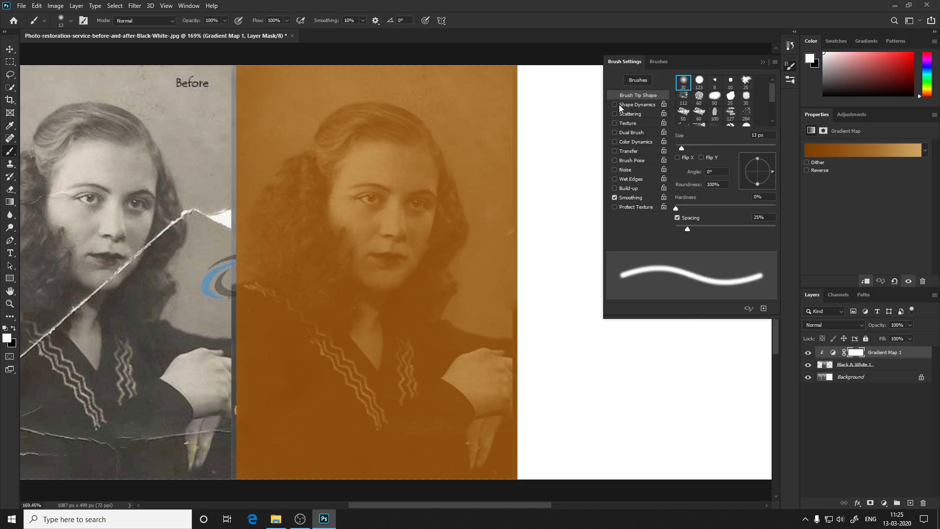
pyautogui.click(684, 84)
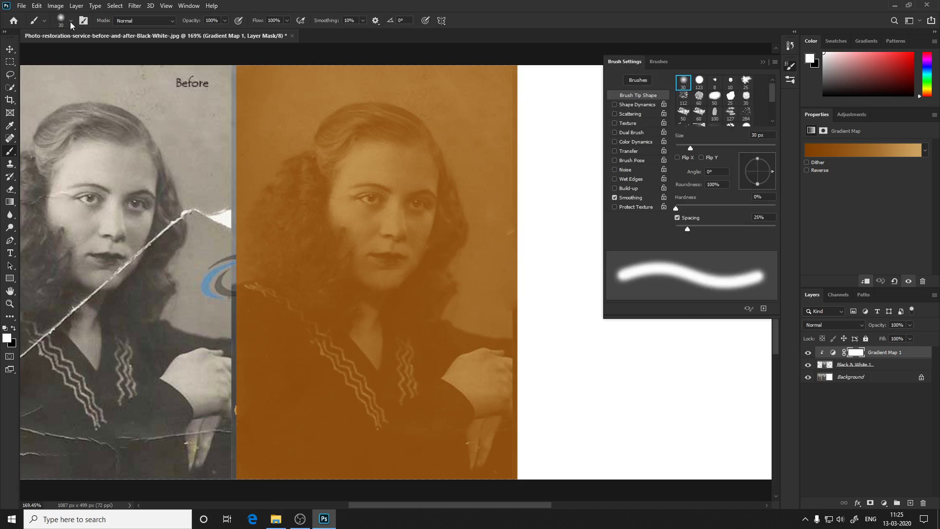
pyautogui.click(657, 61)
pyautogui.click(616, 121)
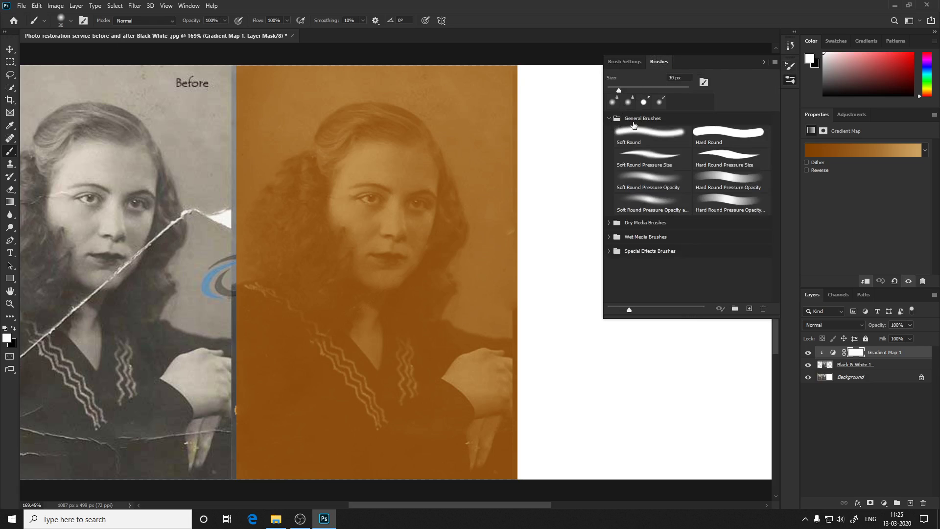
pyautogui.click(643, 137)
pyautogui.click(785, 71)
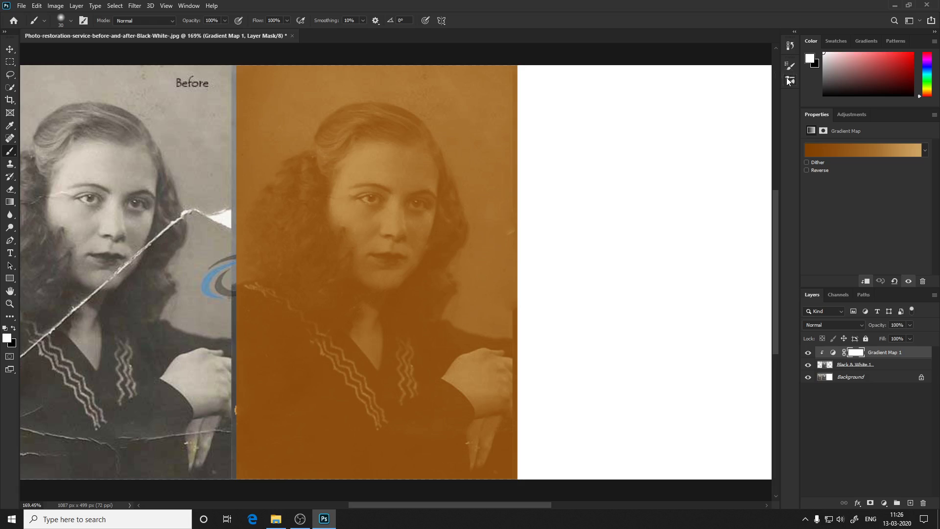
# Pick Soft Round in the brush preset picker and set its size to 21 px.
pyautogui.click(71, 21)
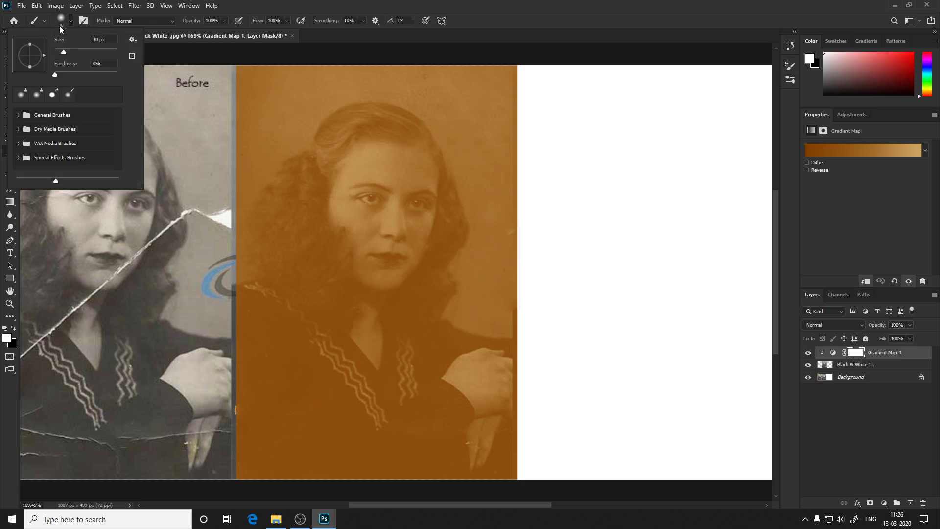
pyautogui.click(21, 118)
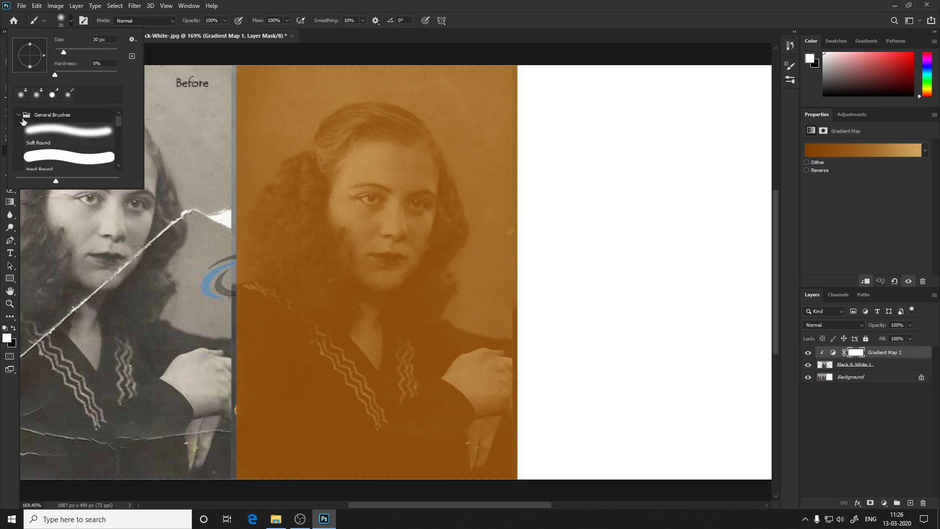
pyautogui.click(60, 137)
pyautogui.moveTo(63, 52)
pyautogui.mouseDown()
pyautogui.moveTo(96, 72)
pyautogui.moveTo(41, 82)
pyautogui.mouseUp()
pyautogui.click(507, 29)
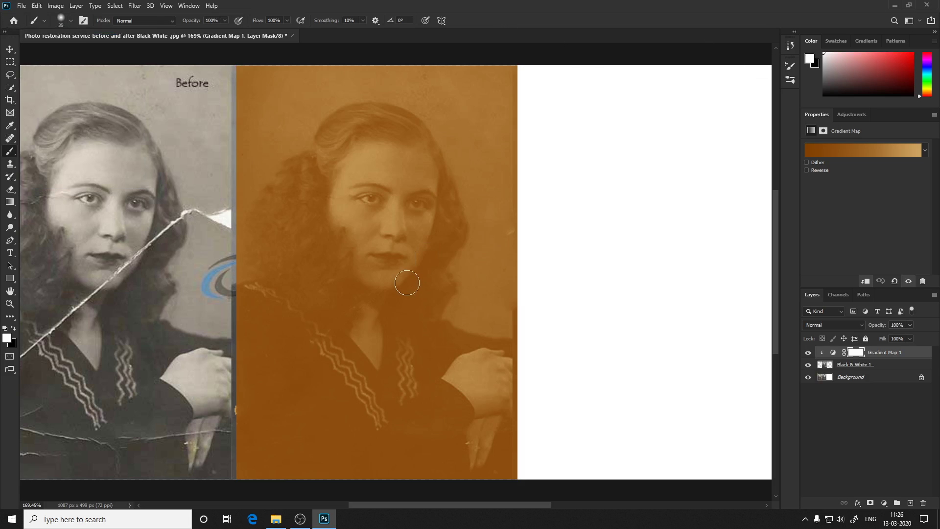
# Resize the soft brush to 60 px and target Gradient Map 1's layer mask.
pyautogui.rightClick(404, 218)
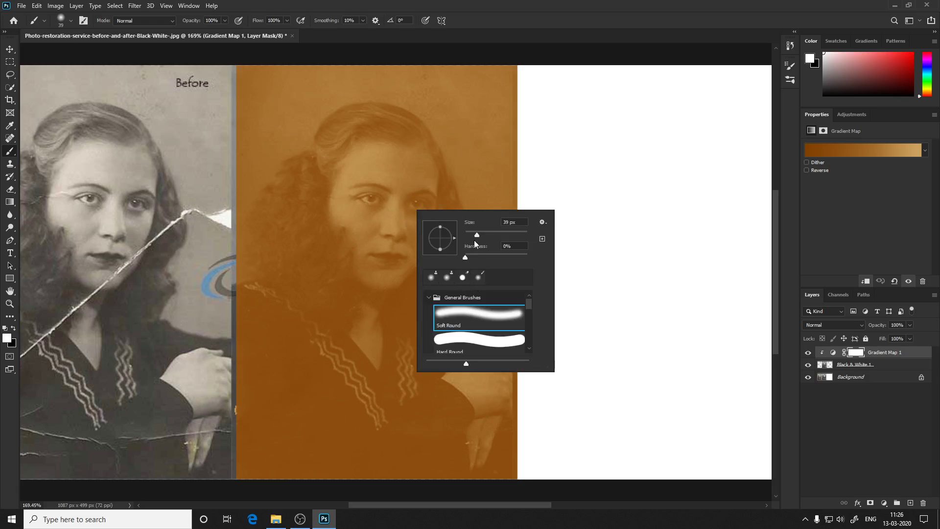
pyautogui.moveTo(477, 233); pyautogui.dragTo(476, 234)
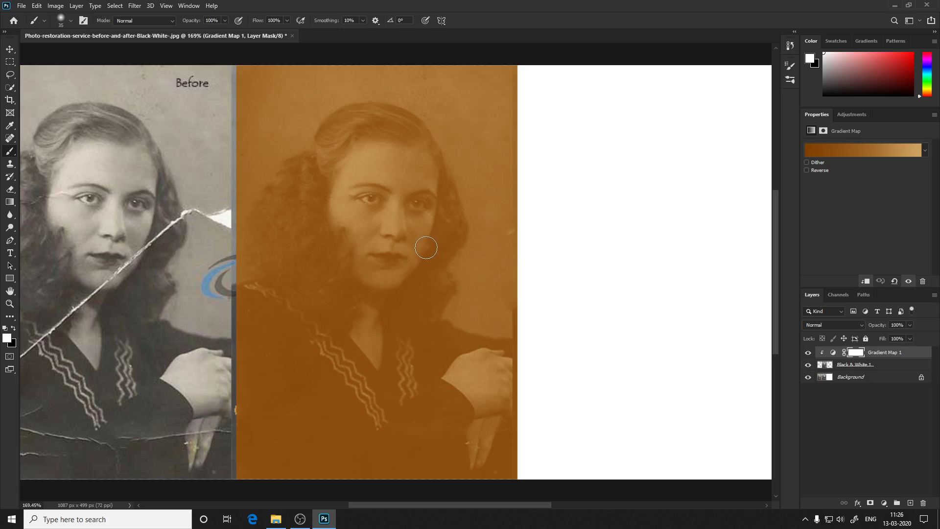
pyautogui.press('[')
pyautogui.press('[')
pyautogui.moveTo(424, 252); pyautogui.dragTo(432, 252)
pyautogui.moveTo(428, 255); pyautogui.dragTo(429, 261)
pyautogui.moveTo(431, 264); pyautogui.dragTo(430, 261)
pyautogui.press(']')
pyautogui.press(']')
pyautogui.click(856, 354)
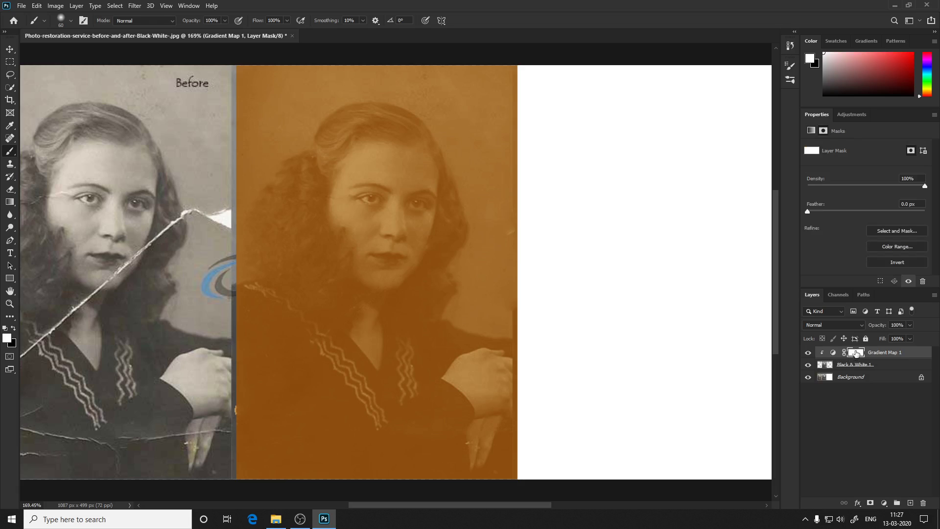
pyautogui.click(832, 353)
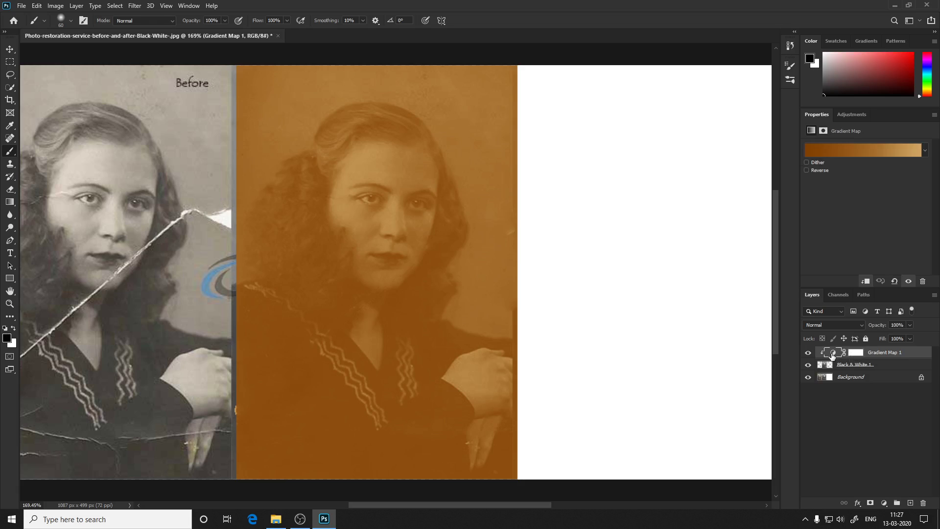
pyautogui.click(856, 353)
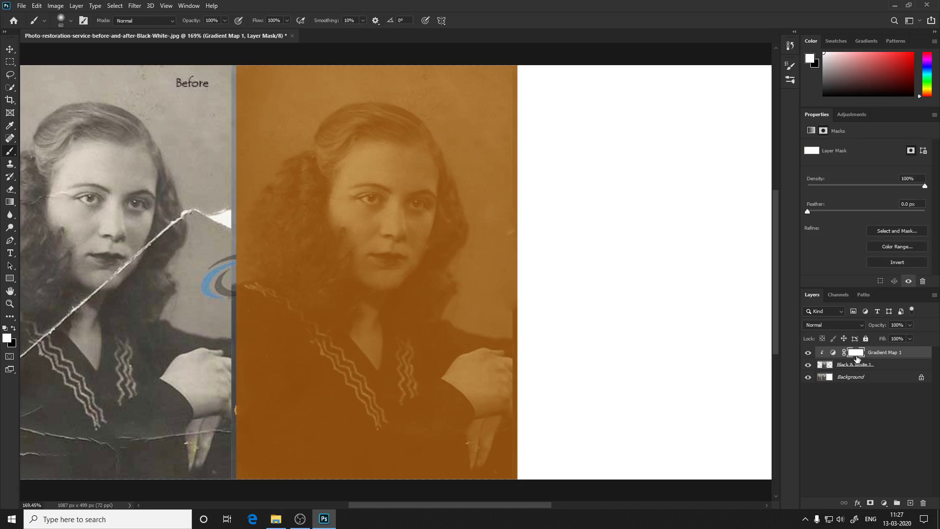
pyautogui.doubleClick(857, 354)
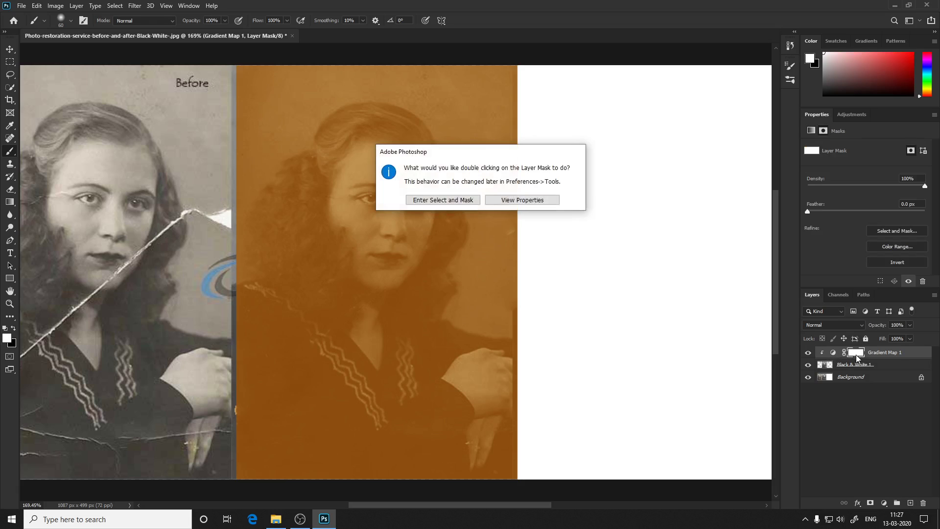
pyautogui.click(546, 201)
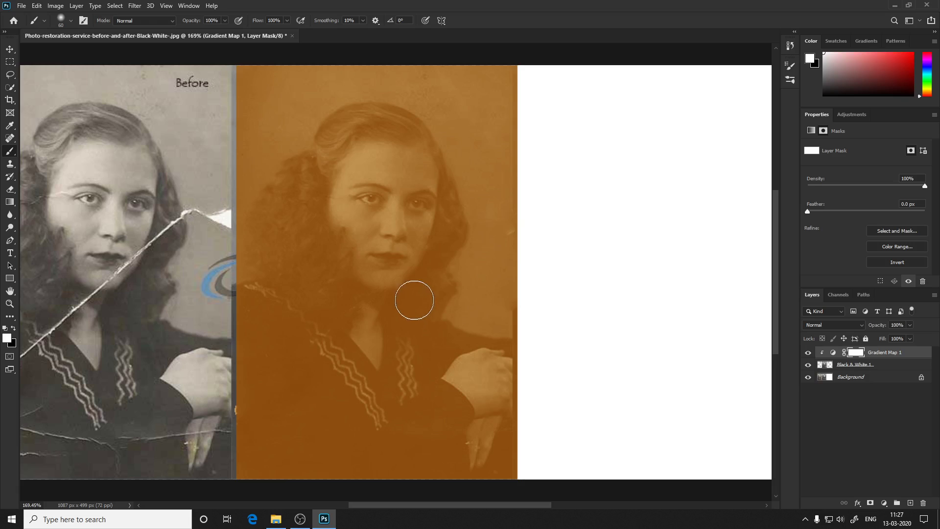
# With the standard brush in black, hide the tint on the shoulder, arm and hand.
pyautogui.rightClick(7, 155)
pyautogui.click(54, 151)
pyautogui.press('x')
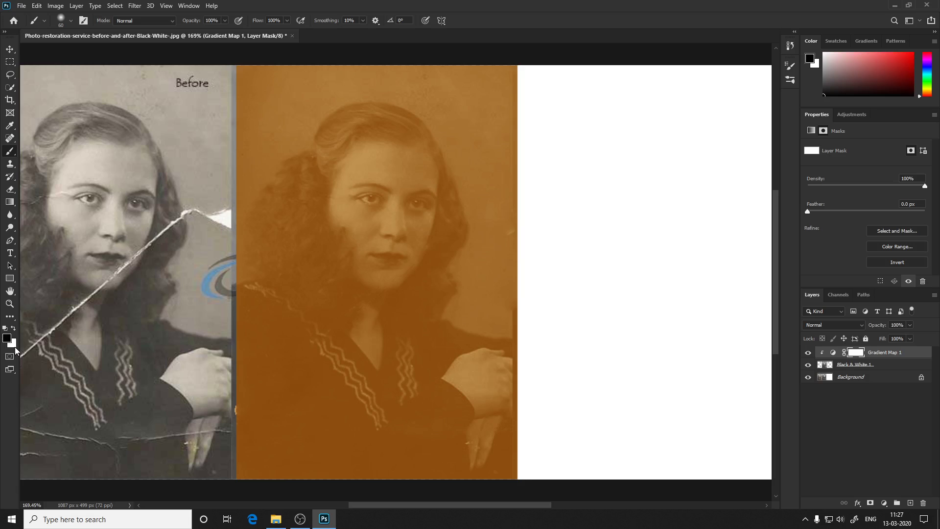
pyautogui.press('x')
pyautogui.press('x')
pyautogui.press('x')
pyautogui.press('x')
pyautogui.moveTo(411, 284)
pyautogui.mouseDown()
pyautogui.moveTo(441, 293)
pyautogui.moveTo(490, 343)
pyautogui.moveTo(284, 399)
pyautogui.mouseUp()
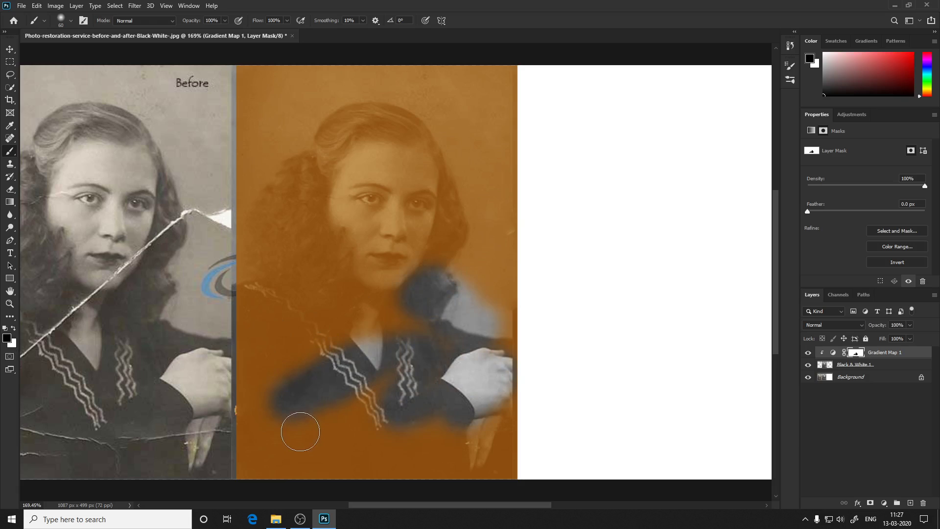
# Paint white to restore the tint on the chest band, shoulder and arm.
pyautogui.press('x')
pyautogui.moveTo(280, 398)
pyautogui.mouseDown()
pyautogui.moveTo(314, 382)
pyautogui.moveTo(340, 352)
pyautogui.moveTo(326, 394)
pyautogui.mouseUp()
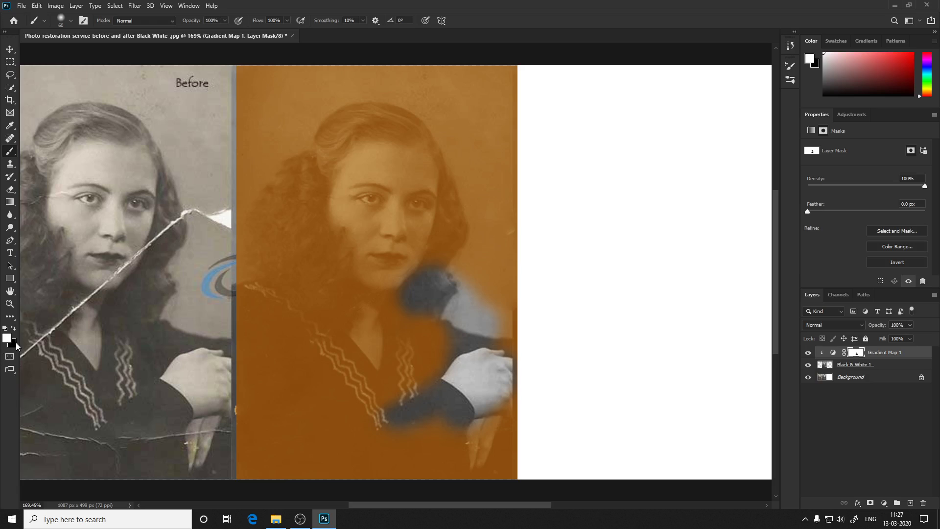
pyautogui.moveTo(388, 318)
pyautogui.mouseDown()
pyautogui.moveTo(429, 311)
pyautogui.moveTo(509, 373)
pyautogui.moveTo(453, 324)
pyautogui.moveTo(463, 307)
pyautogui.mouseUp()
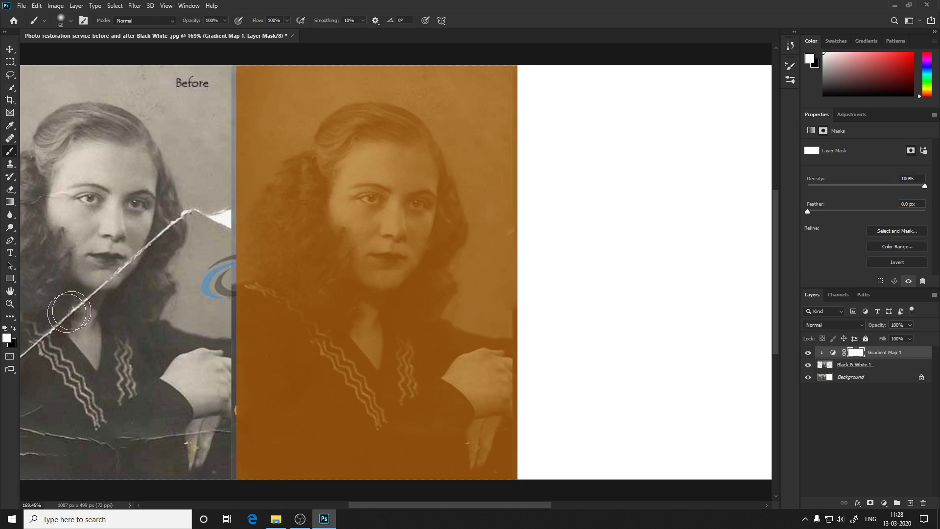
# Cancel the colour picker, switch to black, and mask the tint off hair and background.
pyautogui.click(12, 344)
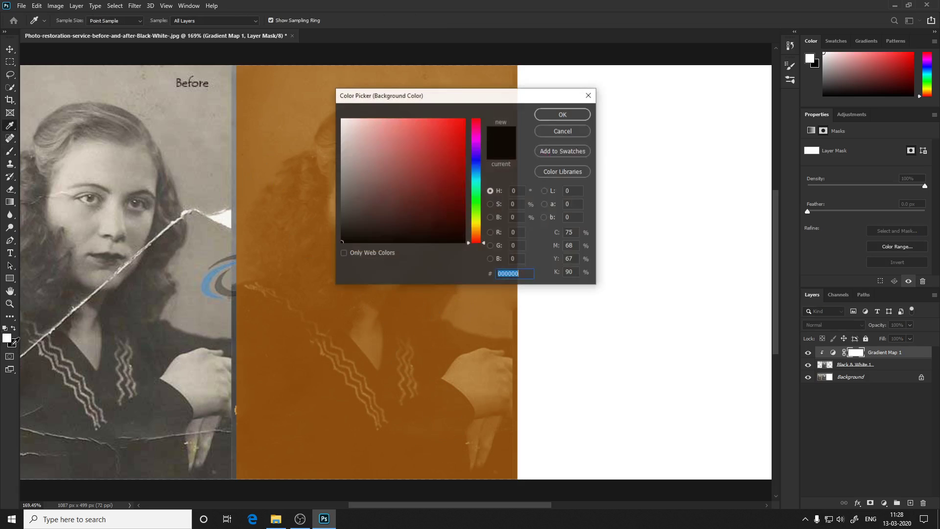
pyautogui.click(575, 131)
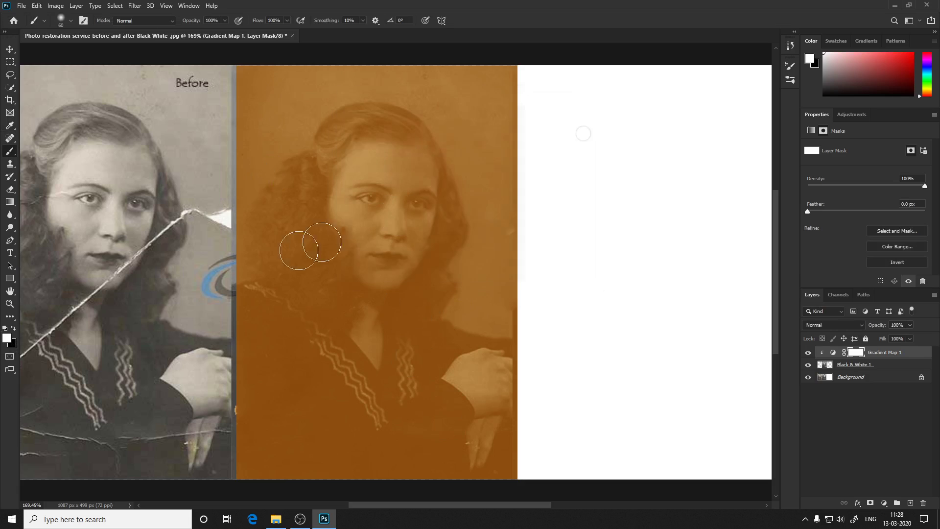
pyautogui.press('x')
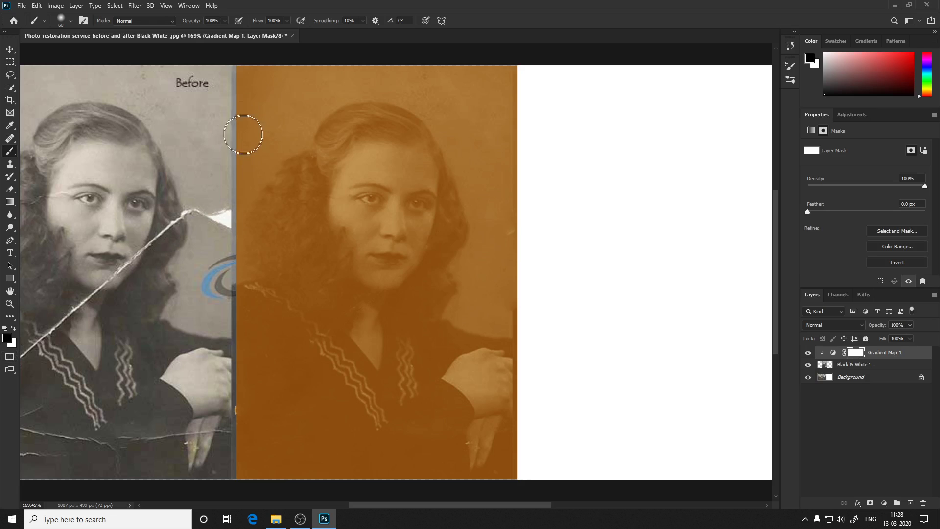
pyautogui.click(238, 88)
pyautogui.moveTo(238, 88)
pyautogui.mouseDown()
pyautogui.moveTo(245, 276)
pyautogui.moveTo(228, 501)
pyautogui.moveTo(326, 373)
pyautogui.mouseUp()
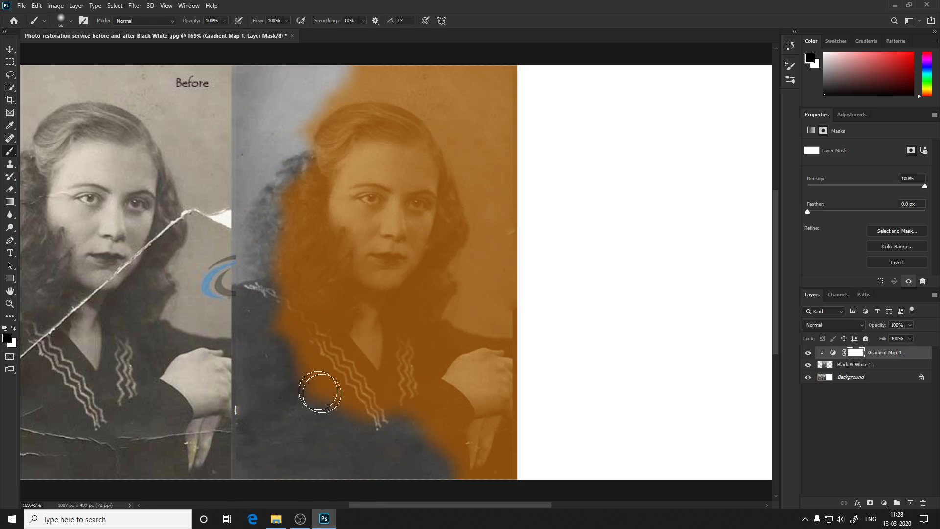
# Mask the tint from the background around the head and the right, top and left hair.
pyautogui.moveTo(305, 95)
pyautogui.mouseDown()
pyautogui.moveTo(485, 124)
pyautogui.moveTo(458, 306)
pyautogui.mouseUp()
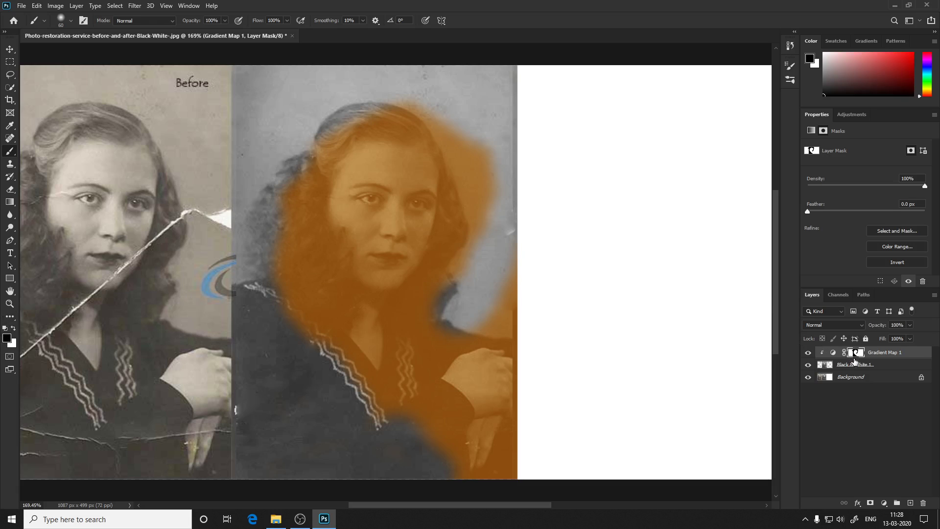
pyautogui.moveTo(482, 154)
pyautogui.mouseDown()
pyautogui.moveTo(489, 242)
pyautogui.moveTo(431, 342)
pyautogui.moveTo(514, 288)
pyautogui.mouseUp()
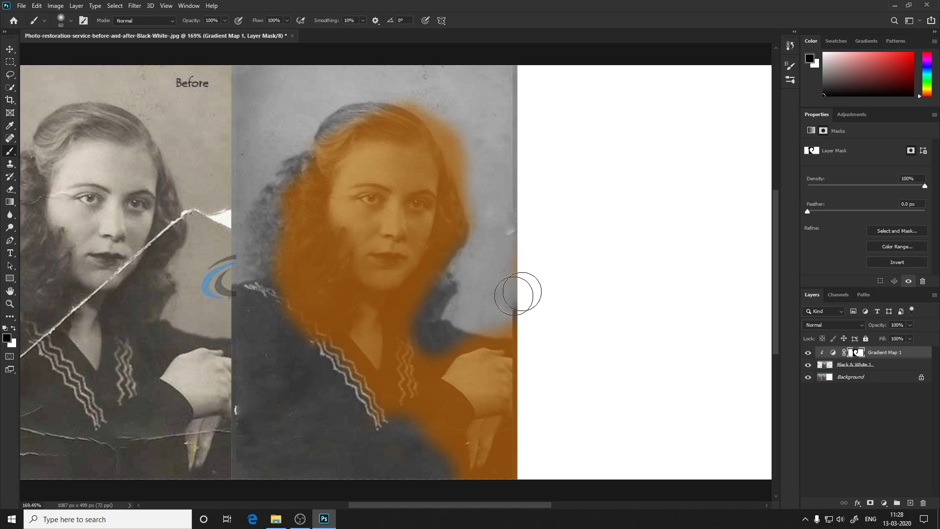
pyautogui.moveTo(473, 156)
pyautogui.mouseDown()
pyautogui.moveTo(335, 88)
pyautogui.moveTo(310, 110)
pyautogui.moveTo(294, 166)
pyautogui.moveTo(294, 352)
pyautogui.moveTo(284, 342)
pyautogui.moveTo(306, 284)
pyautogui.moveTo(302, 266)
pyautogui.moveTo(423, 186)
pyautogui.moveTo(398, 205)
pyautogui.mouseUp()
pyautogui.press('z')
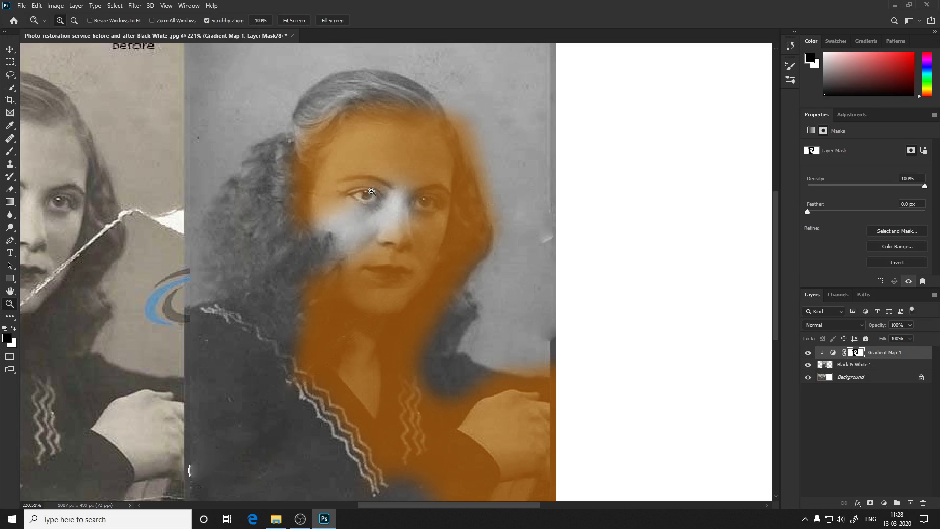
# Paint white on the mask to restore the tint on the grey cheek patch.
pyautogui.press('b')
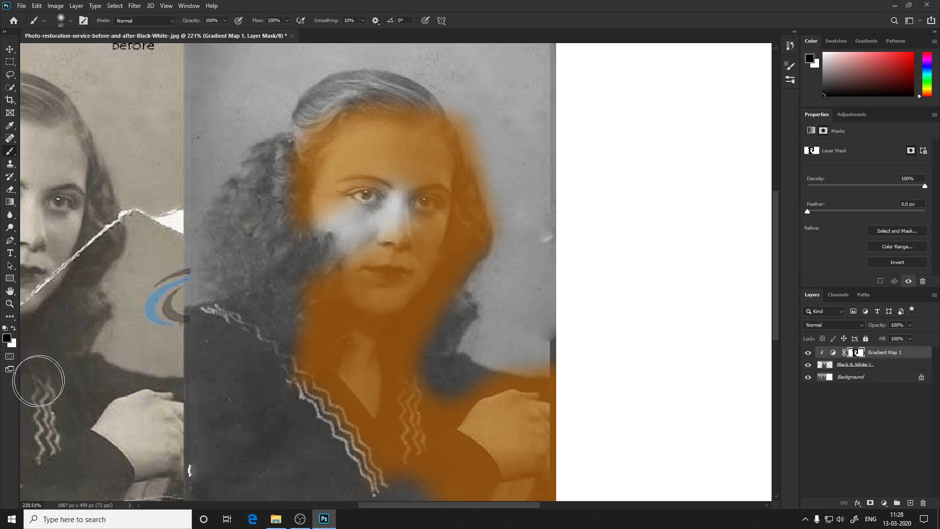
pyautogui.press('x')
pyautogui.moveTo(407, 252)
pyautogui.mouseDown()
pyautogui.moveTo(404, 229)
pyautogui.moveTo(338, 218)
pyautogui.mouseUp()
# Paint black at 25 px to clear tint from hair around the face and the zigzag collar trim.
pyautogui.press('[')
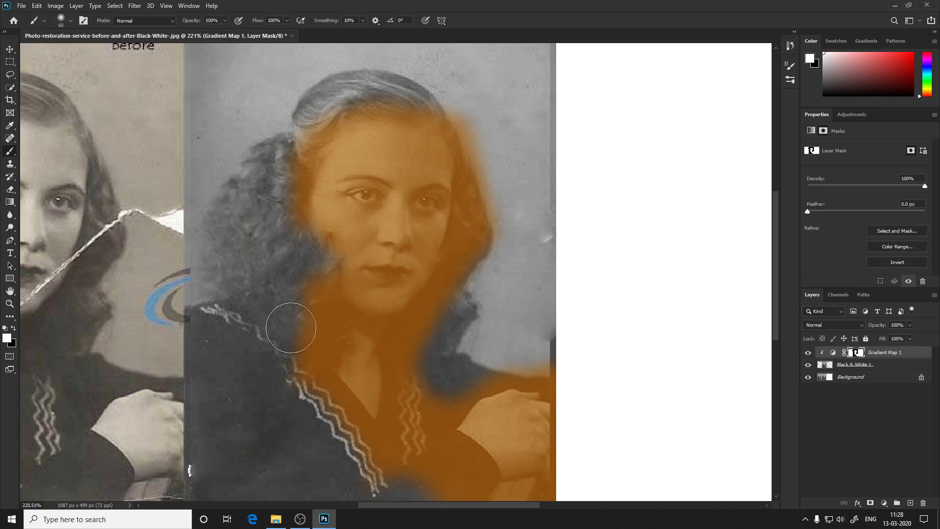
pyautogui.press('x')
pyautogui.moveTo(310, 300)
pyautogui.mouseDown()
pyautogui.moveTo(283, 381)
pyautogui.moveTo(290, 304)
pyautogui.mouseUp()
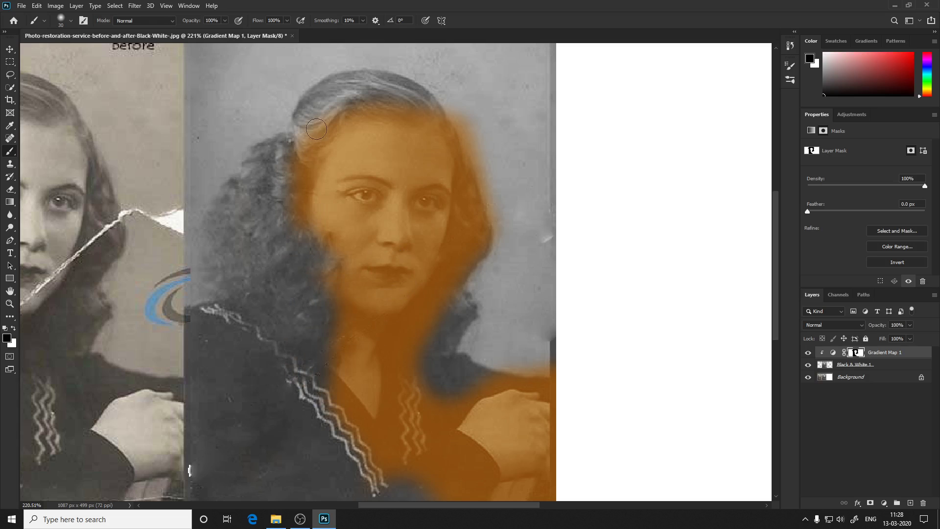
pyautogui.press('[')
pyautogui.press('[')
pyautogui.press('[')
pyautogui.press(']')
pyautogui.press(']')
pyautogui.press(']')
pyautogui.moveTo(313, 125); pyautogui.dragTo(299, 166)
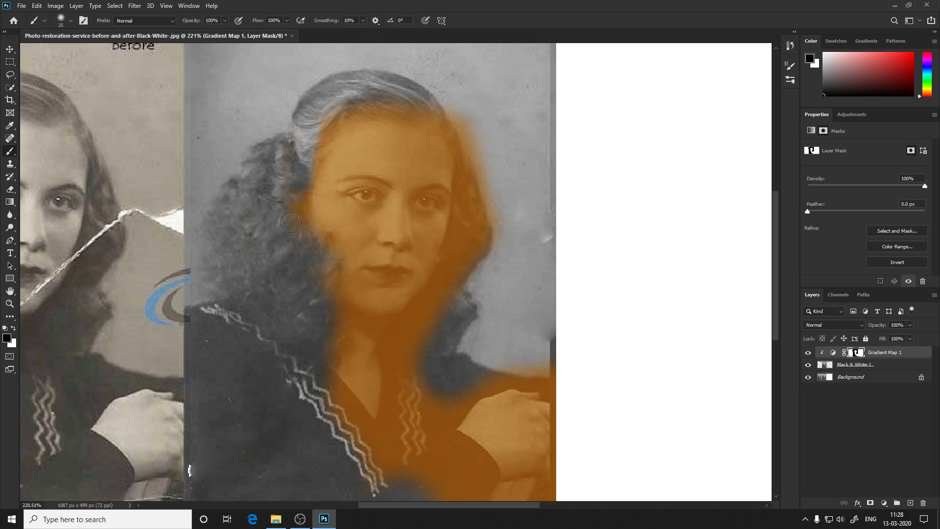
pyautogui.moveTo(321, 121); pyautogui.dragTo(294, 244)
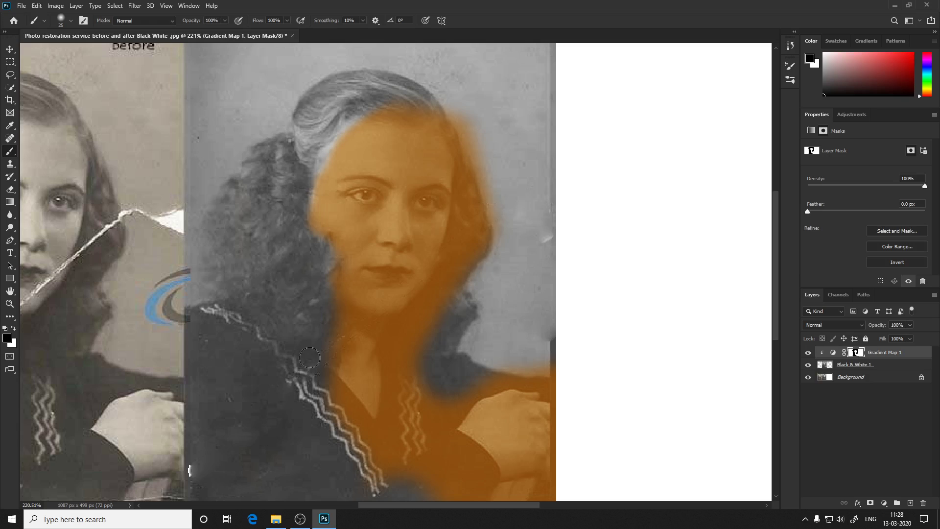
pyautogui.moveTo(309, 357)
pyautogui.mouseDown()
pyautogui.moveTo(322, 396)
pyautogui.moveTo(375, 442)
pyautogui.moveTo(396, 381)
pyautogui.moveTo(399, 328)
pyautogui.moveTo(414, 334)
pyautogui.moveTo(422, 413)
pyautogui.mouseUp()
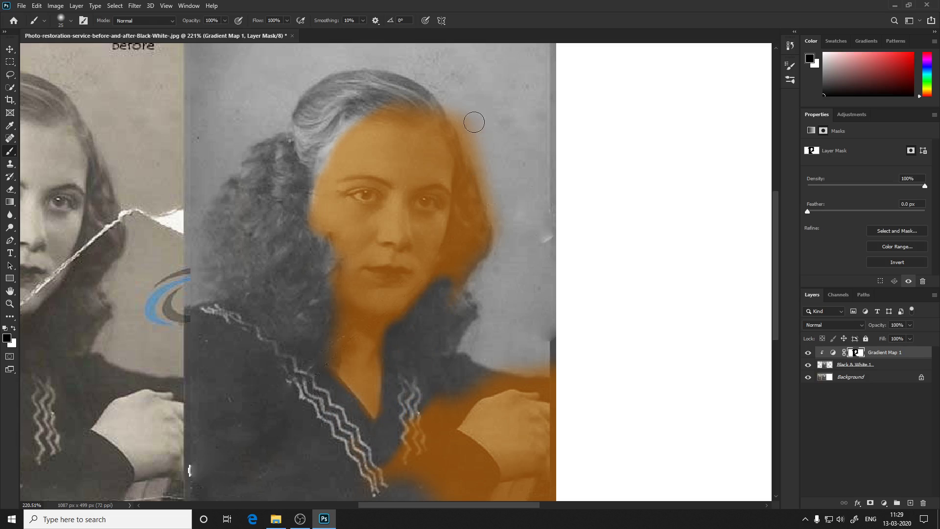
pyautogui.moveTo(474, 122)
pyautogui.mouseDown()
pyautogui.moveTo(482, 196)
pyautogui.moveTo(473, 267)
pyautogui.moveTo(440, 271)
pyautogui.moveTo(453, 247)
pyautogui.moveTo(461, 125)
pyautogui.moveTo(434, 104)
pyautogui.moveTo(372, 121)
pyautogui.moveTo(468, 135)
pyautogui.mouseUp()
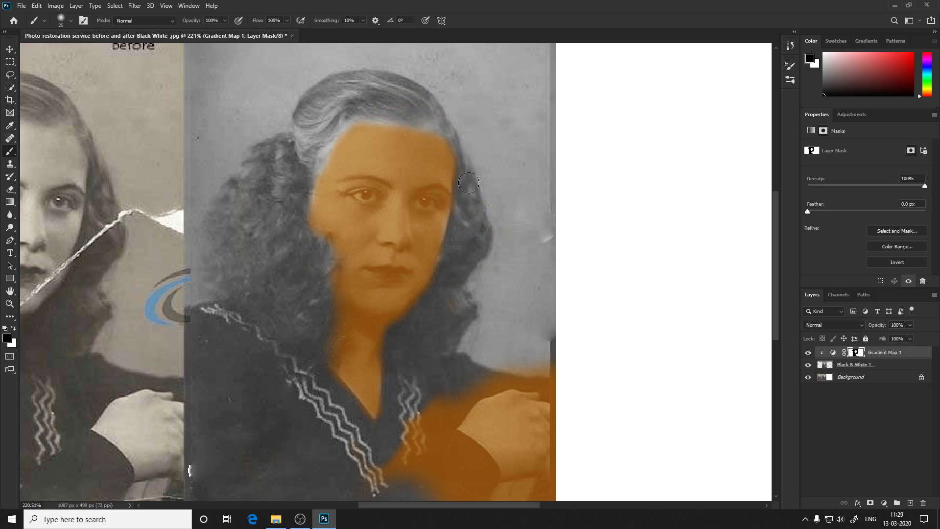
# Extend the sepia tint with an 8 px white brush over the right-cheek strip and left temple.
pyautogui.press('z')
pyautogui.click(439, 254)
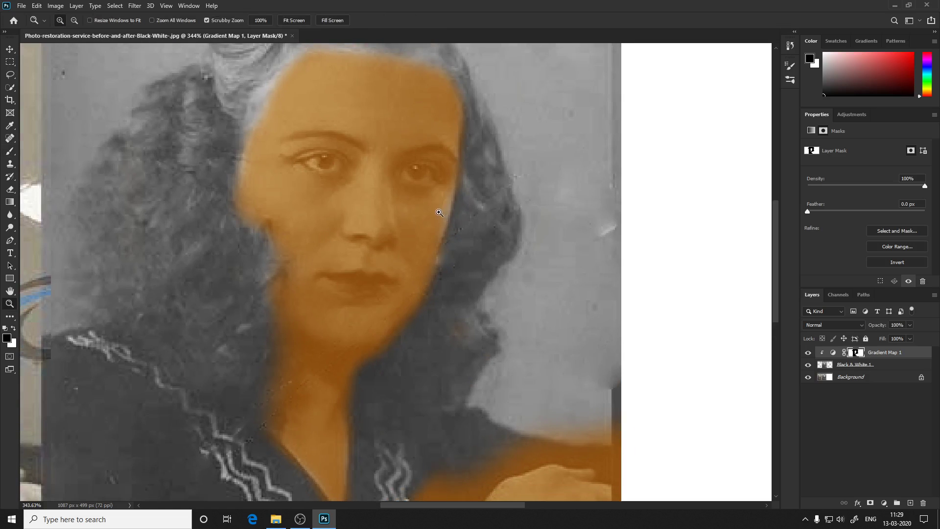
pyautogui.press('b')
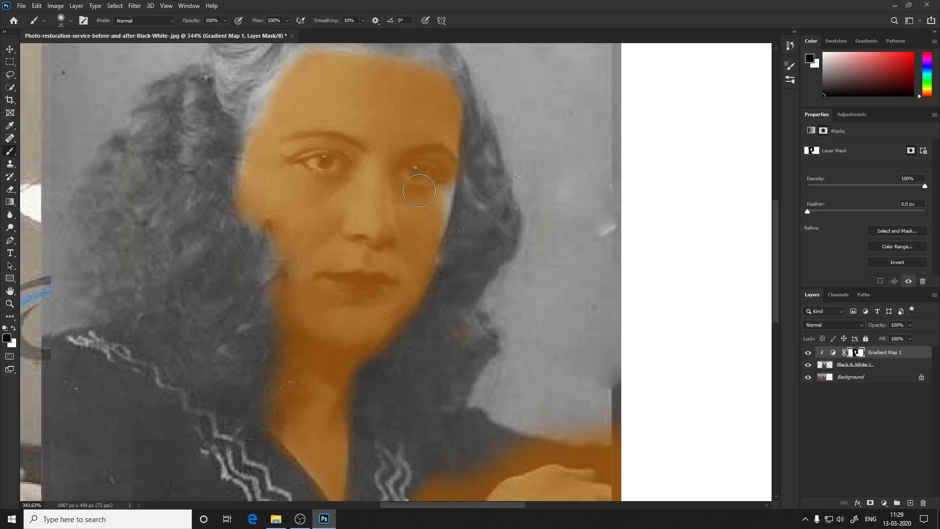
pyautogui.press('x')
pyautogui.press('[')
pyautogui.press('[')
pyautogui.press('[')
pyautogui.press('[')
pyautogui.press('[')
pyautogui.moveTo(445, 185); pyautogui.dragTo(447, 191)
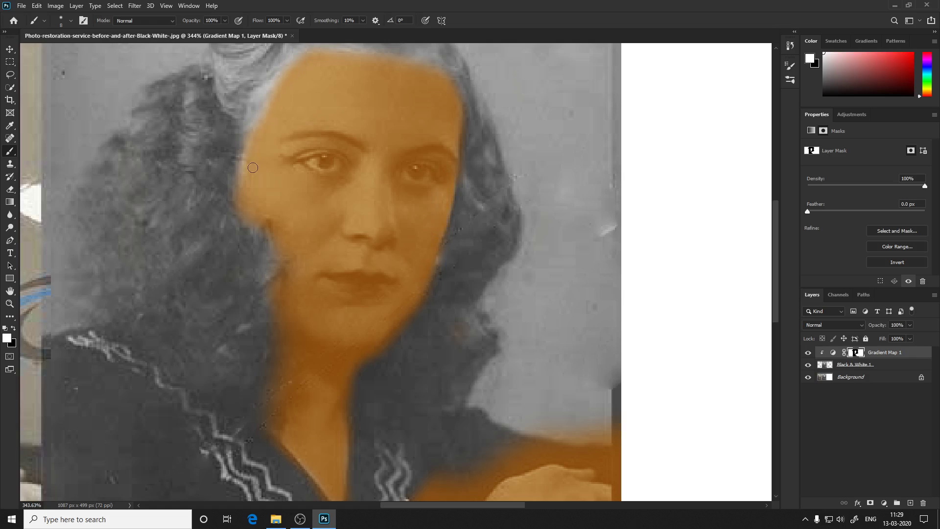
pyautogui.moveTo(253, 168); pyautogui.dragTo(246, 196)
# Paint black to remove orange along the jaw and neck, then white to restore tint along the collar.
pyautogui.moveTo(402, 295); pyautogui.dragTo(393, 238)
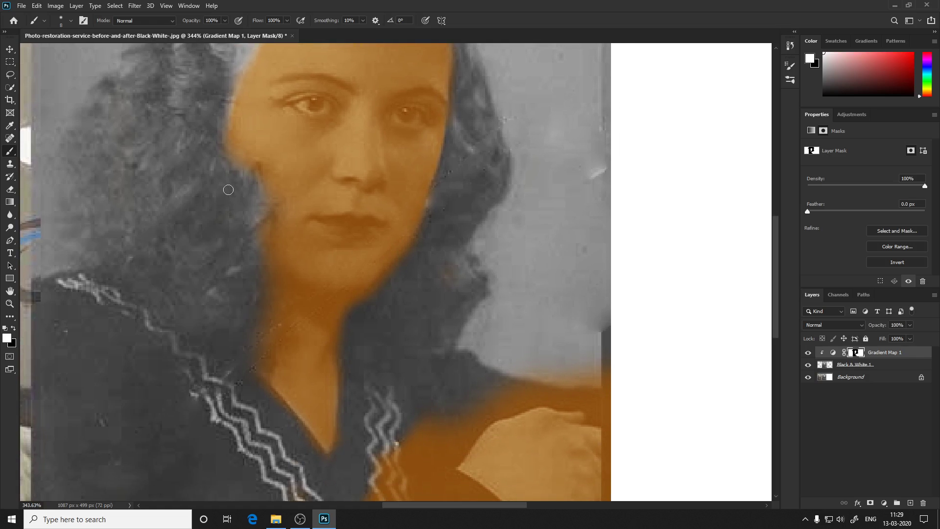
pyautogui.press('x')
pyautogui.moveTo(255, 201); pyautogui.dragTo(267, 299)
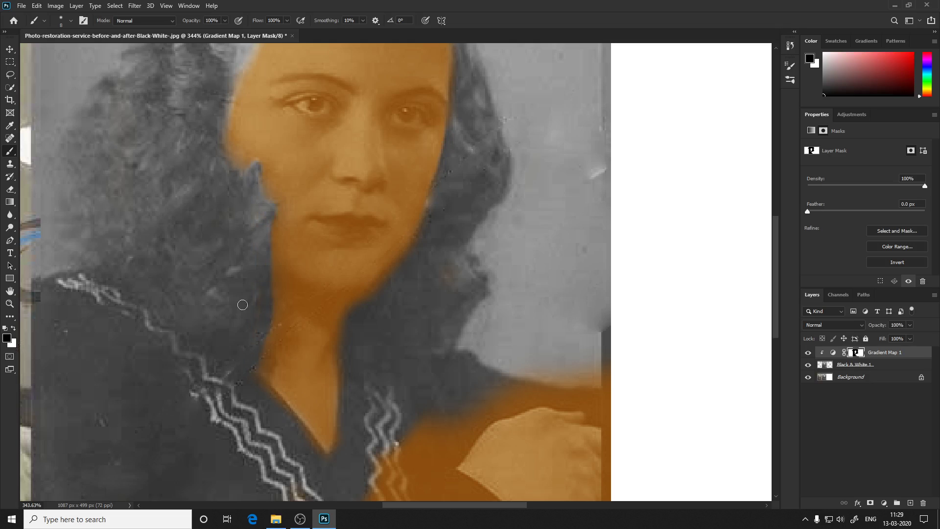
pyautogui.moveTo(254, 357)
pyautogui.mouseDown()
pyautogui.moveTo(261, 391)
pyautogui.moveTo(274, 384)
pyautogui.mouseUp()
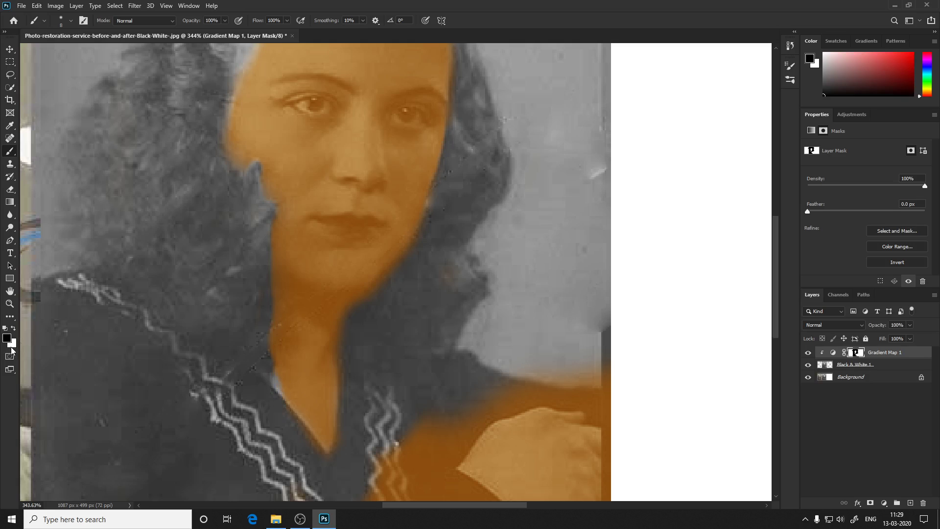
pyautogui.press('x')
pyautogui.moveTo(281, 380); pyautogui.dragTo(252, 306)
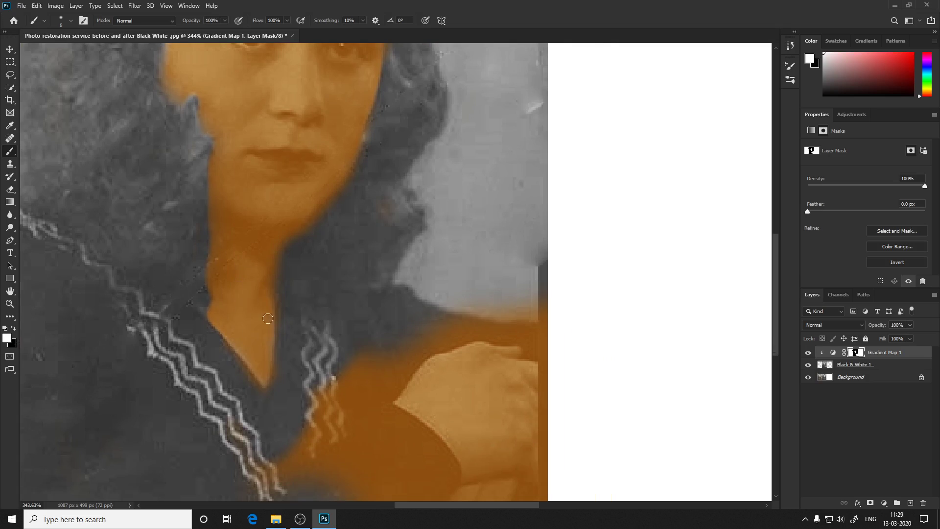
# Paint out the stray sepia over the collar, dark dress and sleeve with a larger black brush.
pyautogui.moveTo(346, 388); pyautogui.dragTo(230, 256)
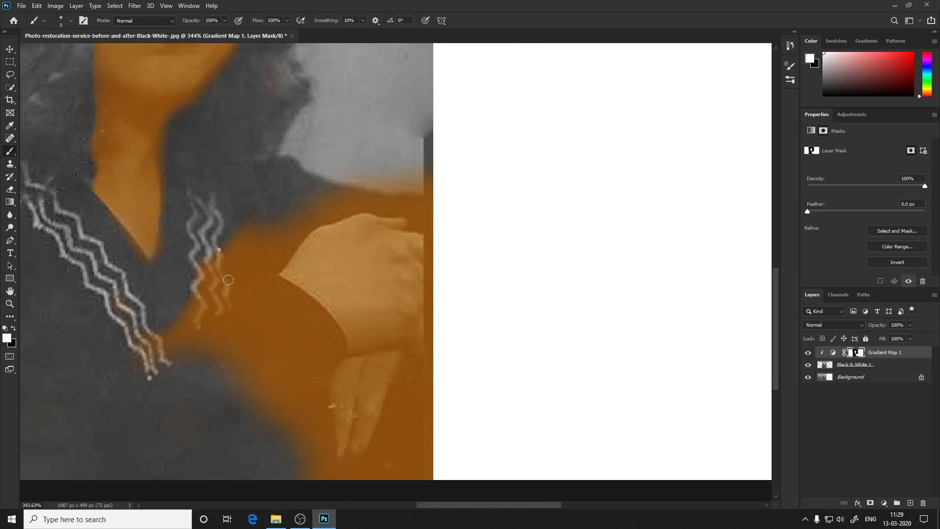
pyautogui.moveTo(186, 284); pyautogui.dragTo(179, 360)
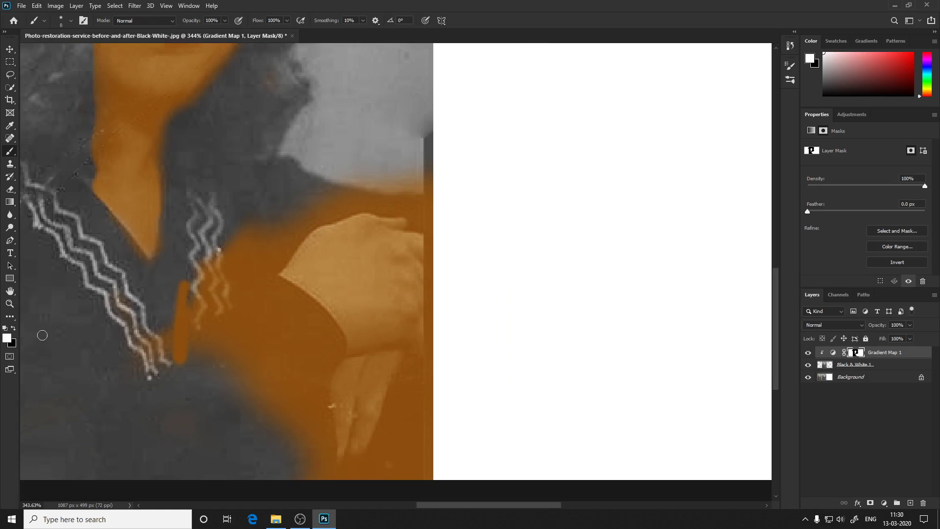
pyautogui.press('x')
pyautogui.press(']')
pyautogui.press(']')
pyautogui.moveTo(186, 281); pyautogui.dragTo(180, 363)
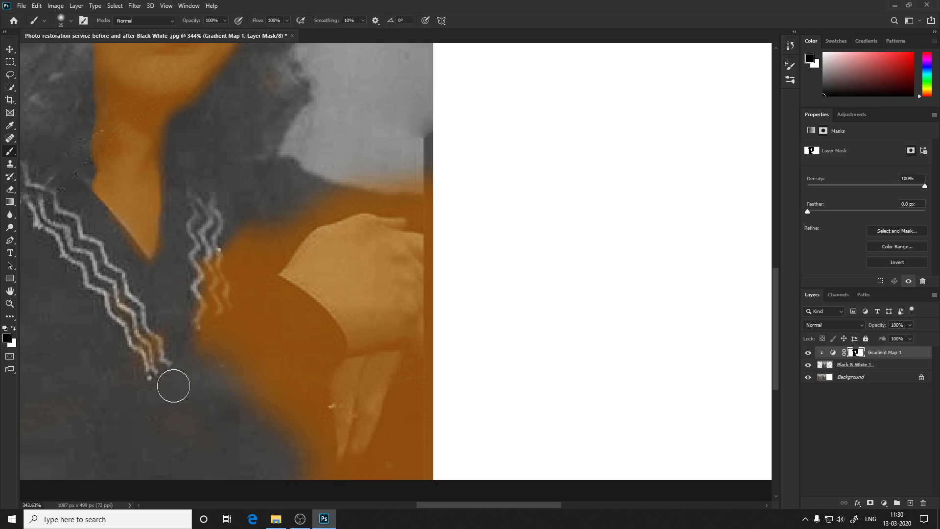
pyautogui.moveTo(169, 396)
pyautogui.mouseDown()
pyautogui.moveTo(260, 428)
pyautogui.moveTo(204, 274)
pyautogui.mouseUp()
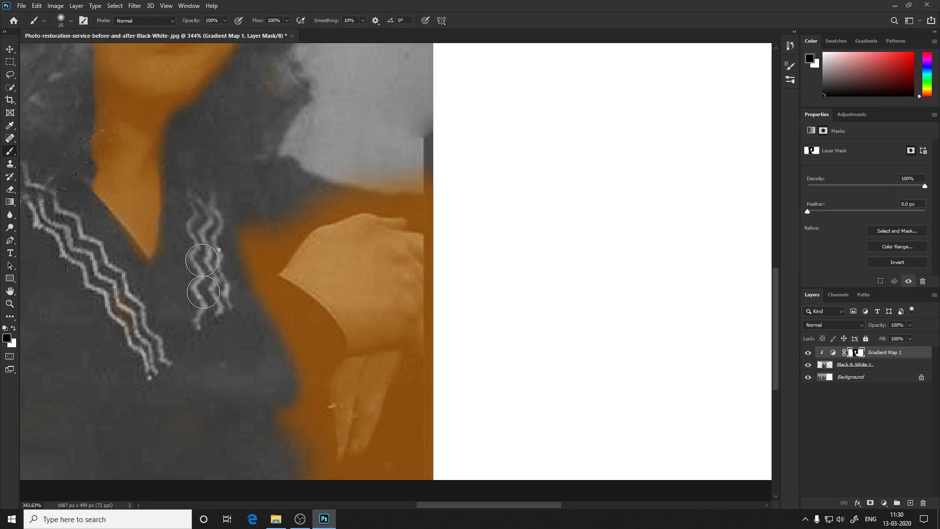
pyautogui.moveTo(413, 465)
pyautogui.mouseDown()
pyautogui.moveTo(422, 365)
pyautogui.moveTo(384, 491)
pyautogui.mouseUp()
pyautogui.moveTo(269, 445)
pyautogui.mouseDown()
pyautogui.moveTo(294, 420)
pyautogui.moveTo(273, 306)
pyautogui.moveTo(311, 351)
pyautogui.moveTo(289, 365)
pyautogui.mouseUp()
pyautogui.moveTo(226, 248)
pyautogui.mouseDown()
pyautogui.moveTo(260, 227)
pyautogui.moveTo(259, 253)
pyautogui.moveTo(455, 168)
pyautogui.mouseUp()
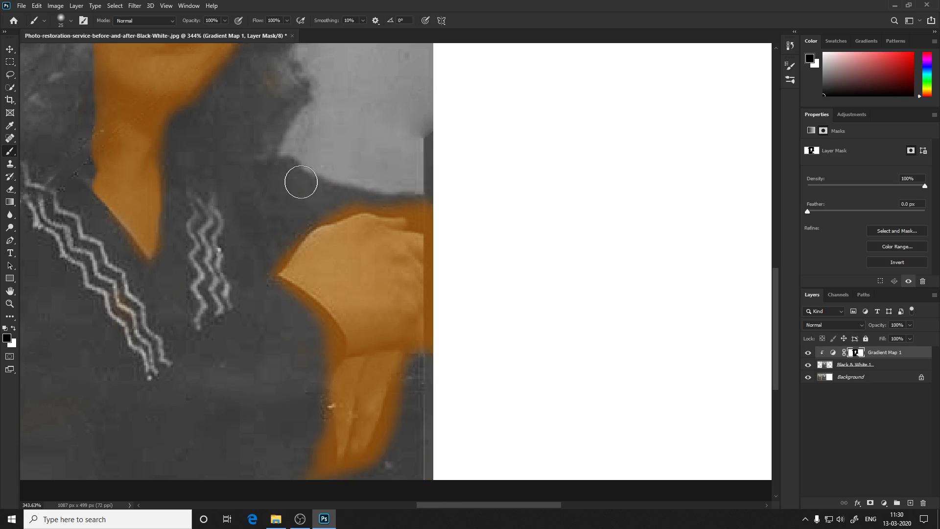
# Set the brush to 10 px and trim the tint cleanly around the hand's edges.
pyautogui.rightClick(300, 191)
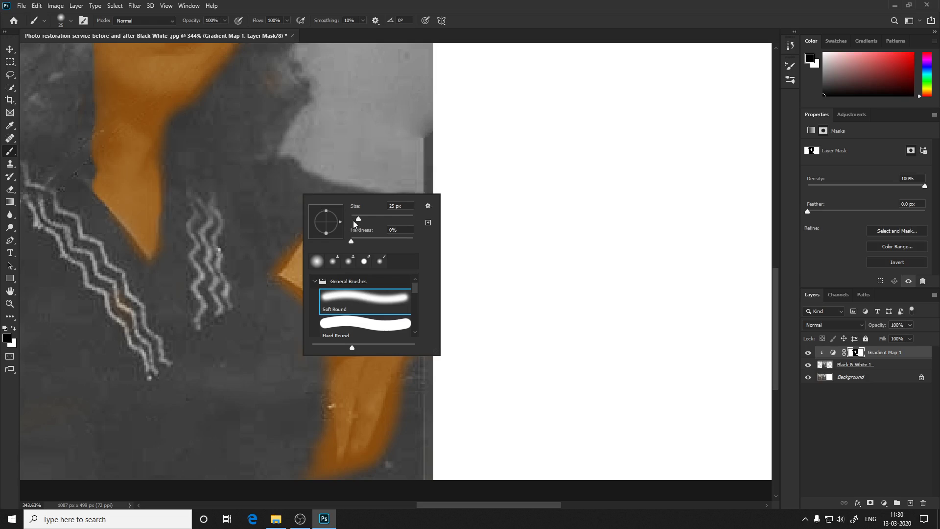
pyautogui.moveTo(361, 219); pyautogui.dragTo(354, 219)
pyautogui.click(259, 256)
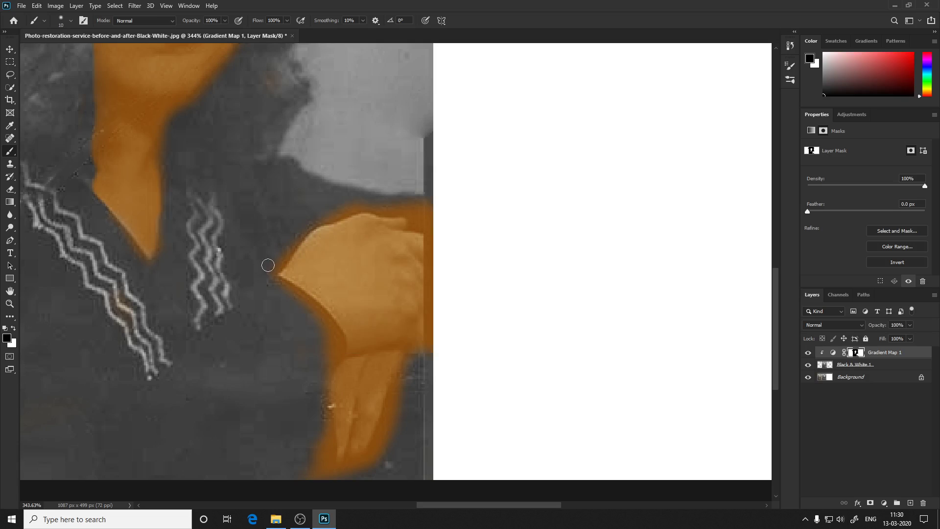
pyautogui.moveTo(296, 300)
pyautogui.mouseDown()
pyautogui.moveTo(336, 349)
pyautogui.moveTo(305, 391)
pyautogui.moveTo(332, 484)
pyautogui.moveTo(382, 434)
pyautogui.mouseUp()
pyautogui.rightClick(383, 434)
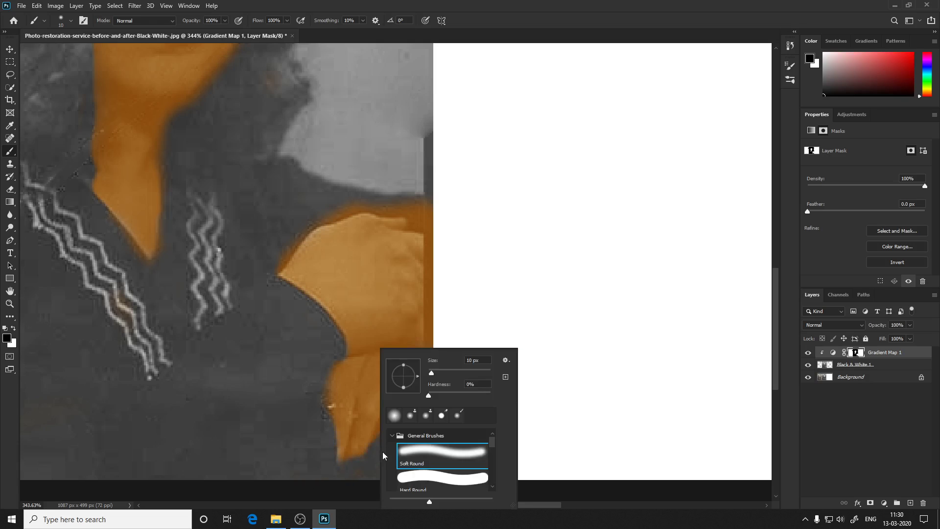
pyautogui.press('Escape')
pyautogui.moveTo(356, 478); pyautogui.dragTo(396, 407)
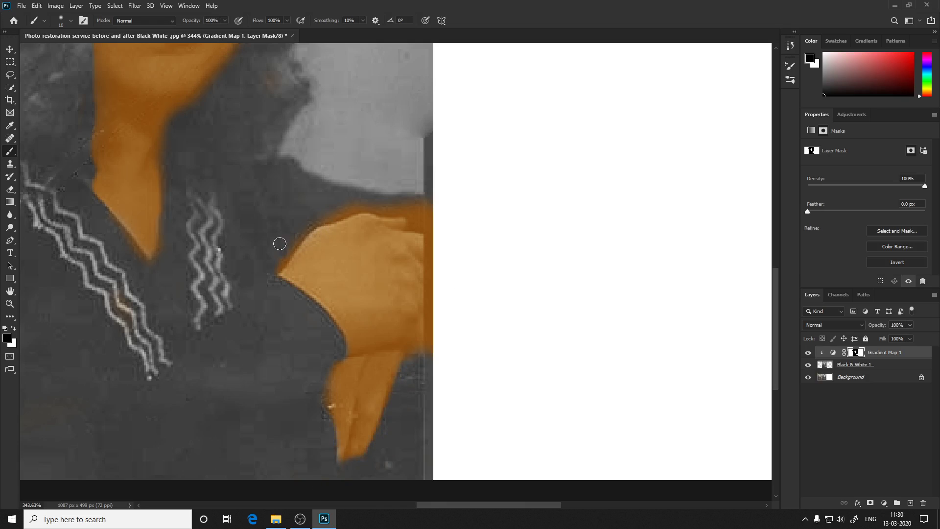
pyautogui.moveTo(280, 261)
pyautogui.mouseDown()
pyautogui.moveTo(385, 208)
pyautogui.moveTo(433, 250)
pyautogui.moveTo(428, 359)
pyautogui.mouseUp()
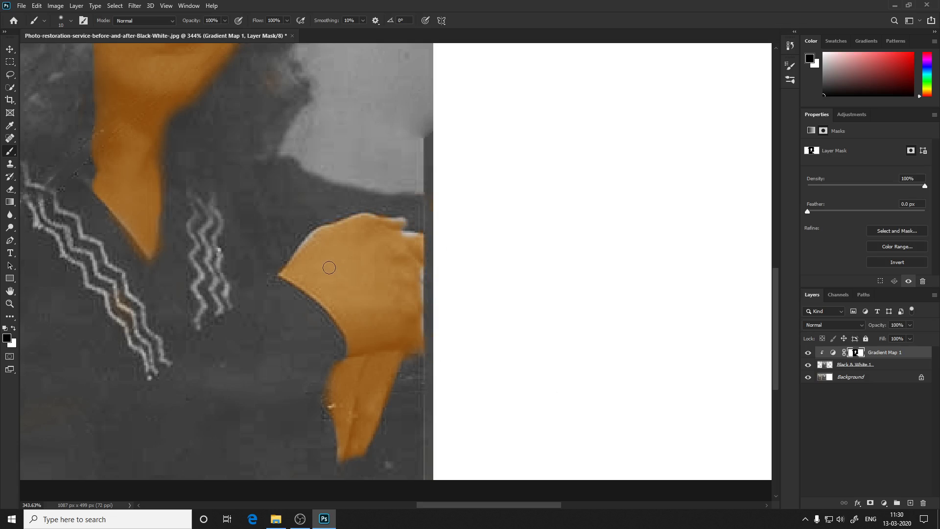
pyautogui.press('z')
pyautogui.moveTo(345, 228); pyautogui.dragTo(302, 252)
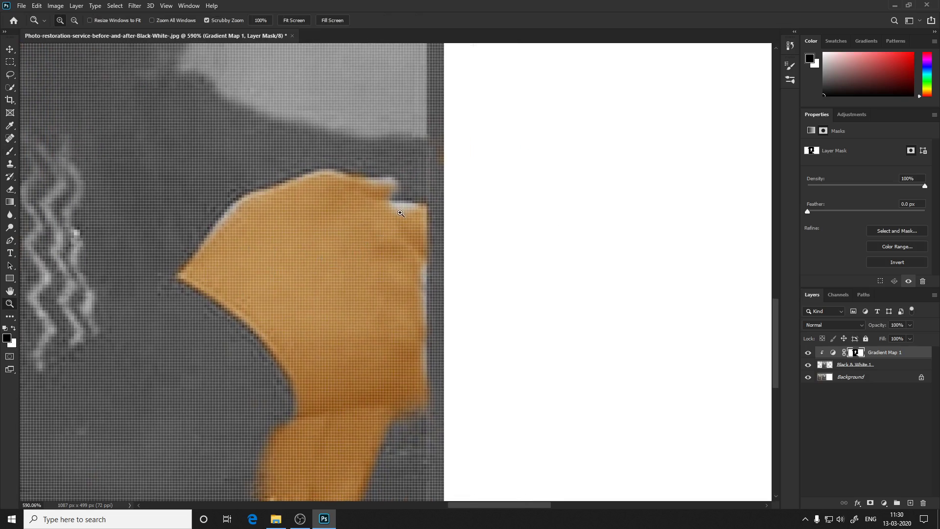
# Paint white with a smaller brush along the hand's upper edge so the tint covers it evenly.
pyautogui.press('x')
pyautogui.press('b')
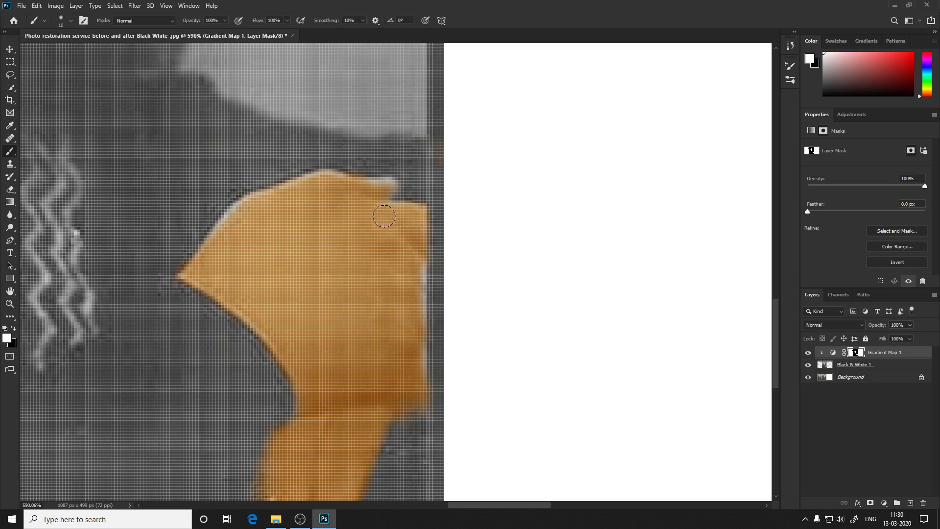
pyautogui.press('[')
pyautogui.press('[')
pyautogui.press('[')
pyautogui.moveTo(415, 228); pyautogui.dragTo(419, 387)
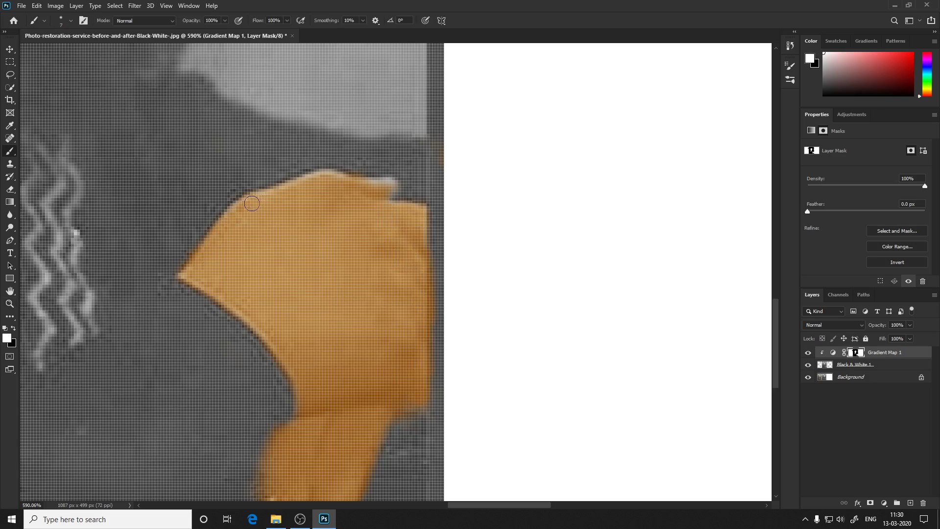
pyautogui.press('[')
pyautogui.press('[')
pyautogui.press('[')
pyautogui.press('z')
pyautogui.moveTo(554, 275)
pyautogui.mouseDown()
pyautogui.moveTo(422, 238)
pyautogui.moveTo(411, 273)
pyautogui.mouseUp()
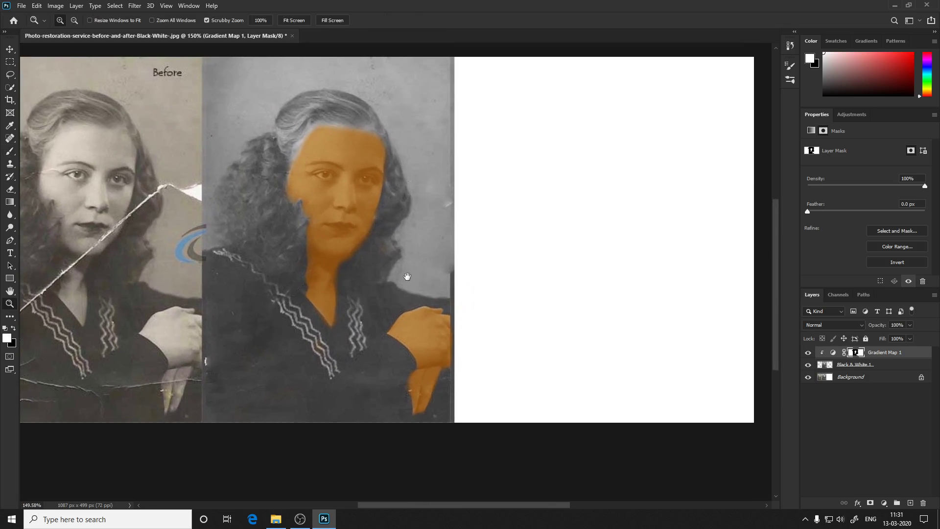
# Open Gradient Map 1's Layer Style Blending Options, with Blend If set to Gray.
pyautogui.keyDown('alt'); pyautogui.scroll(1, 331, 190); pyautogui.keyUp('alt')
pyautogui.keyDown('alt'); pyautogui.scroll(-1, 331, 191); pyautogui.keyUp('alt')
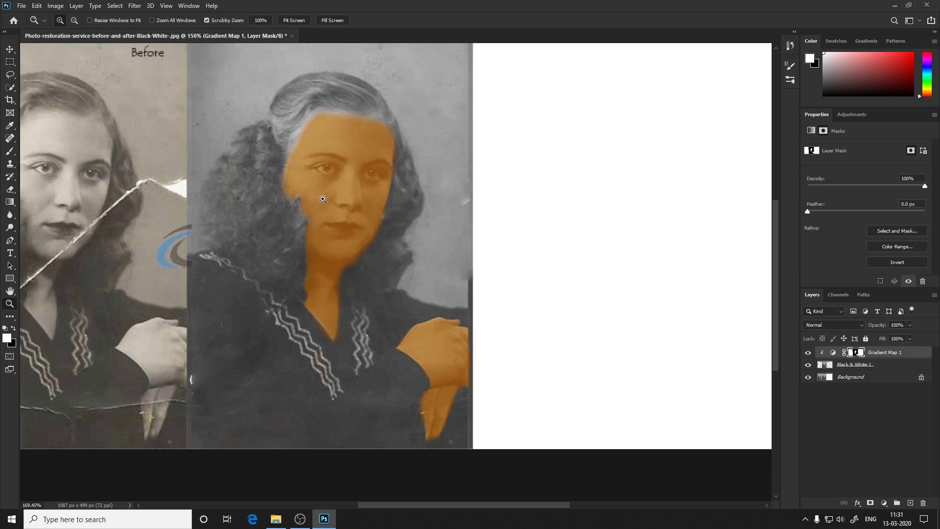
pyautogui.keyDown('alt'); pyautogui.scroll(2, 327, 185); pyautogui.keyUp('alt')
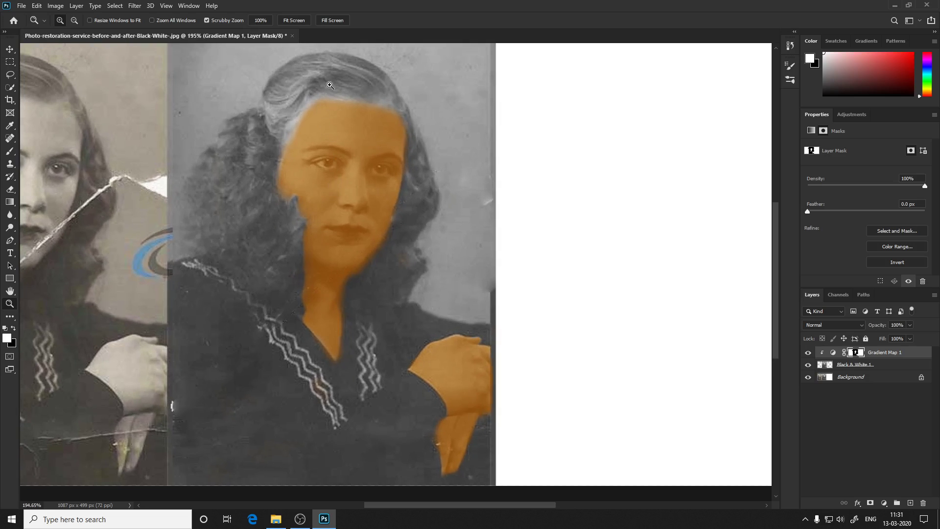
pyautogui.keyDown('alt'); pyautogui.scroll(-1, 268, 131); pyautogui.keyUp('alt')
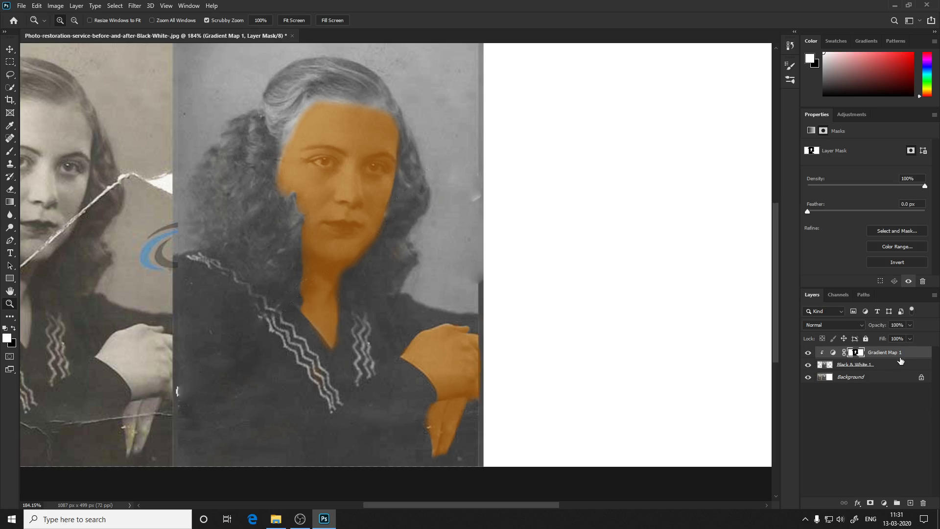
pyautogui.click(914, 356)
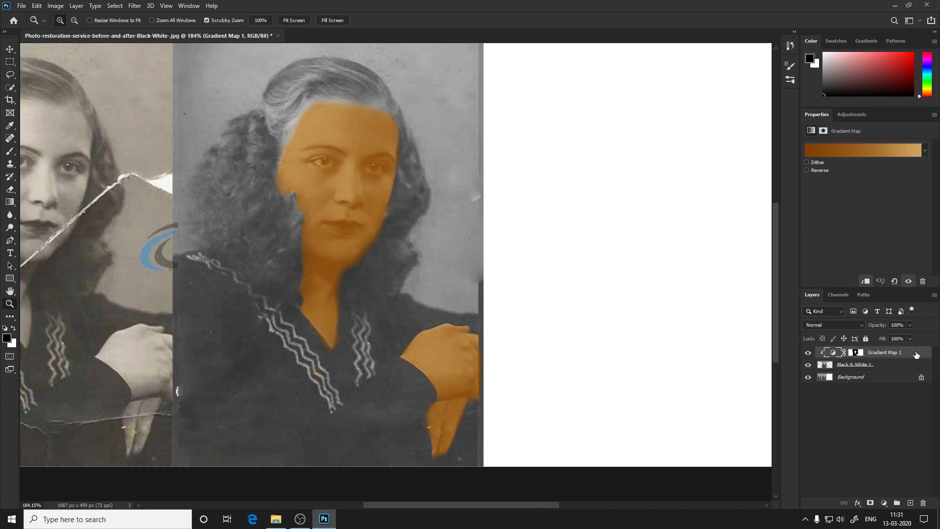
pyautogui.doubleClick(911, 356)
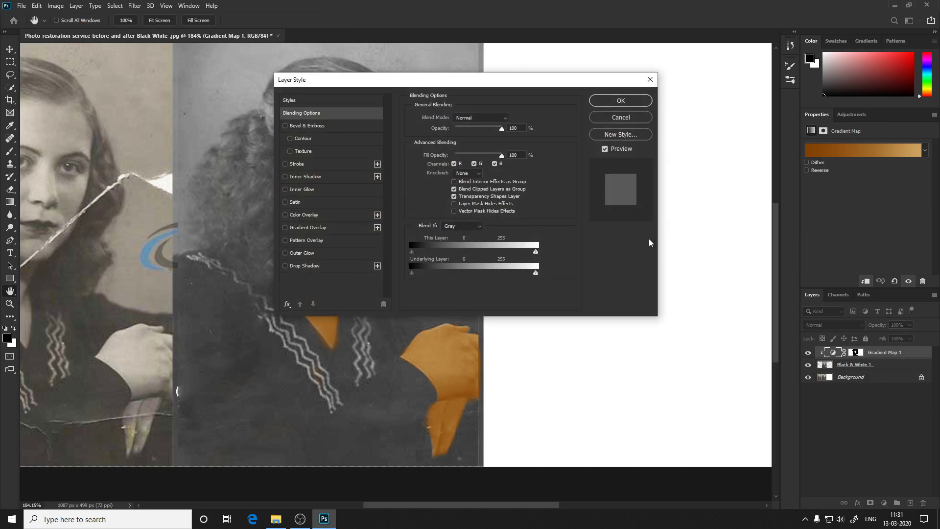
pyautogui.click(621, 117)
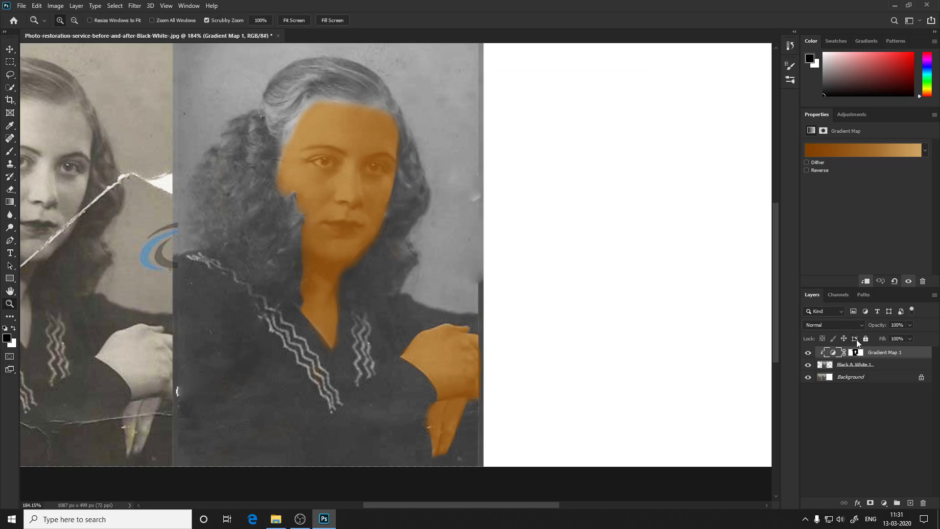
pyautogui.click(861, 353)
pyautogui.click(914, 357)
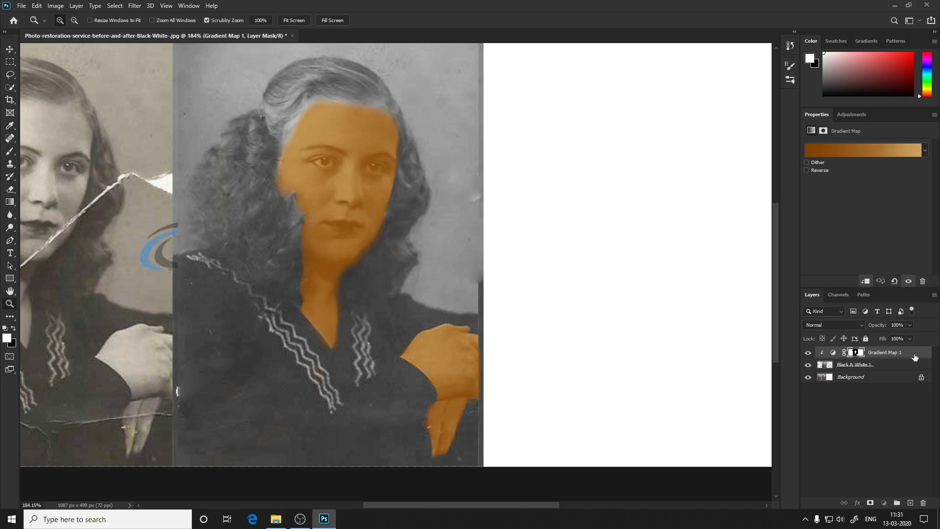
pyautogui.doubleClick(915, 357)
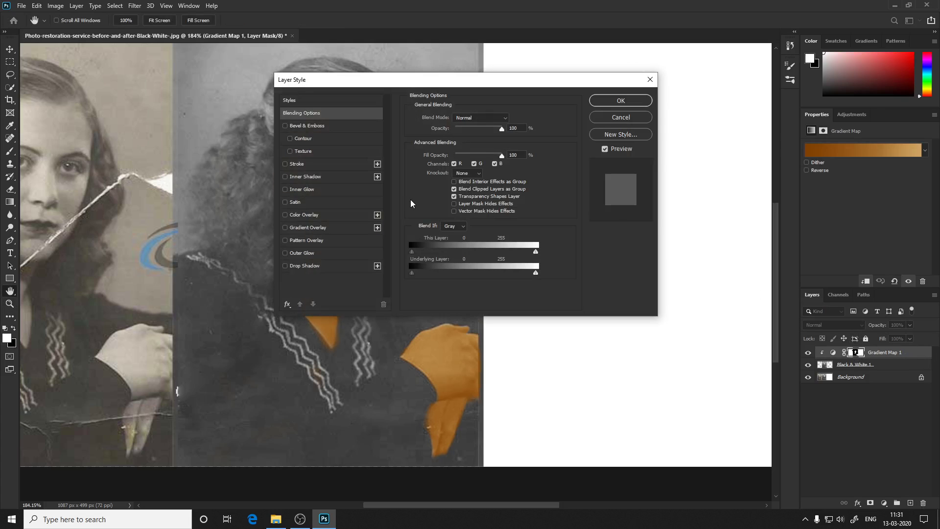
# Split the Underlying Layer Blend If sliders to 16/67 and 204/236 and apply the change.
pyautogui.moveTo(404, 82); pyautogui.dragTo(591, 71)
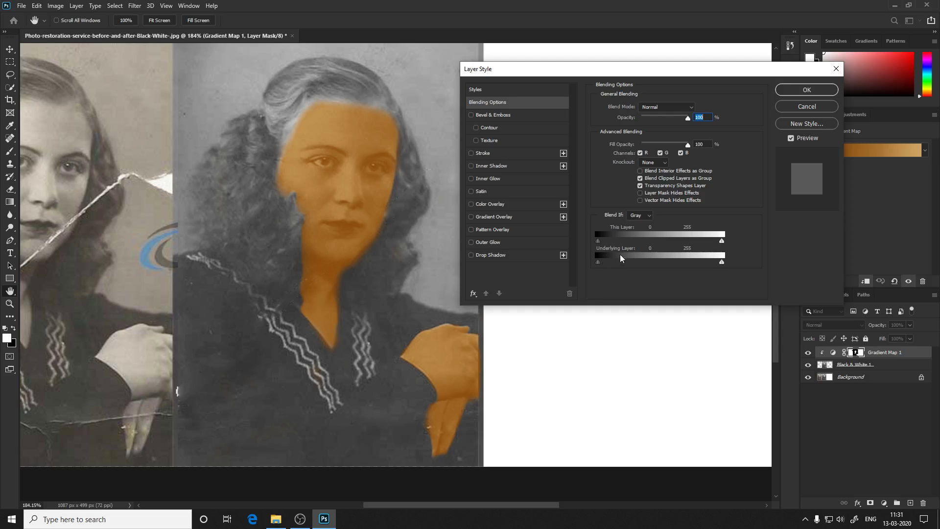
pyautogui.moveTo(605, 265); pyautogui.dragTo(713, 265)
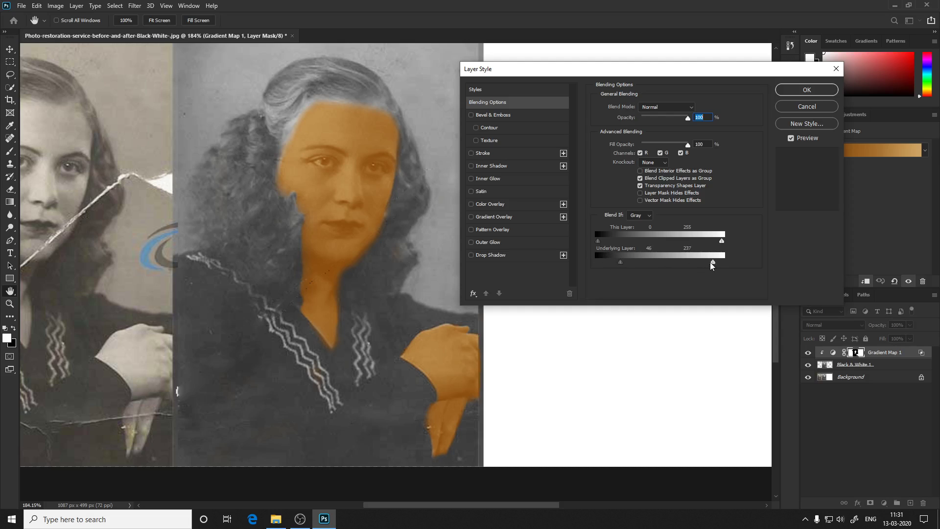
pyautogui.moveTo(622, 268)
pyautogui.mouseDown()
pyautogui.moveTo(607, 267)
pyautogui.moveTo(623, 266)
pyautogui.mouseUp()
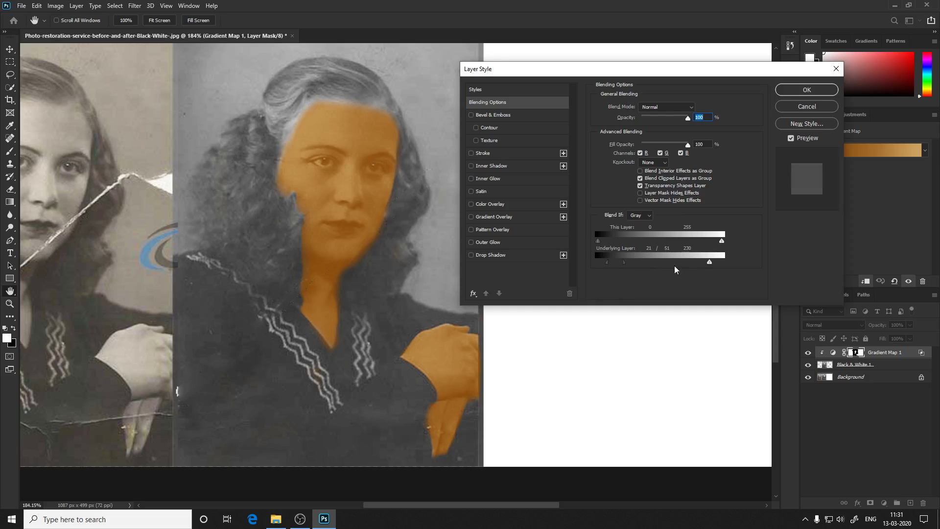
pyautogui.keyDown('alt'); pyautogui.moveTo(710, 266); pyautogui.dragTo(706, 267); pyautogui.keyUp('alt')
pyautogui.moveTo(707, 268); pyautogui.dragTo(700, 266)
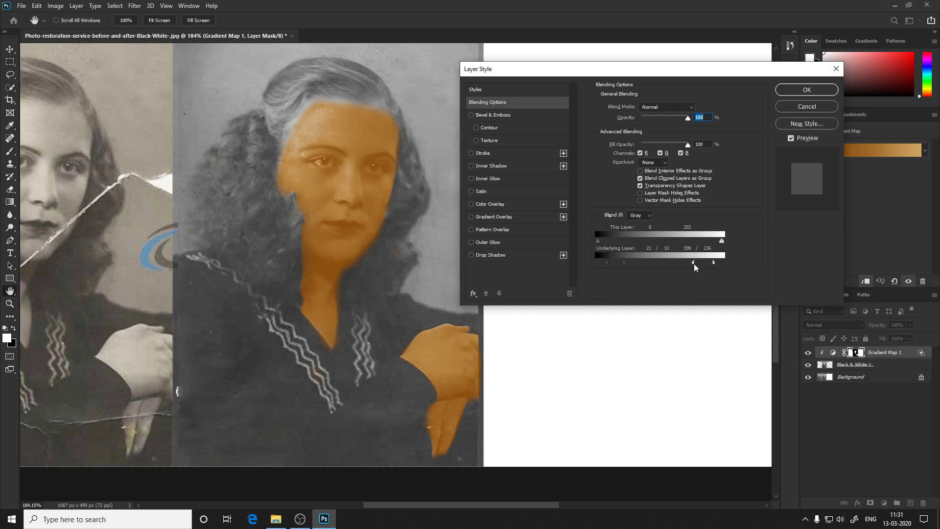
pyautogui.moveTo(695, 267); pyautogui.dragTo(697, 267)
pyautogui.moveTo(638, 270); pyautogui.dragTo(605, 266)
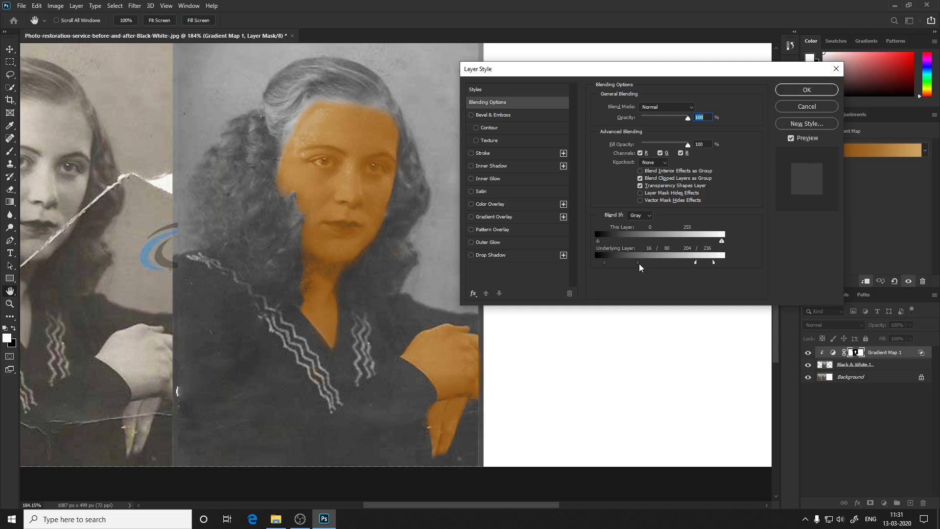
pyautogui.click(832, 90)
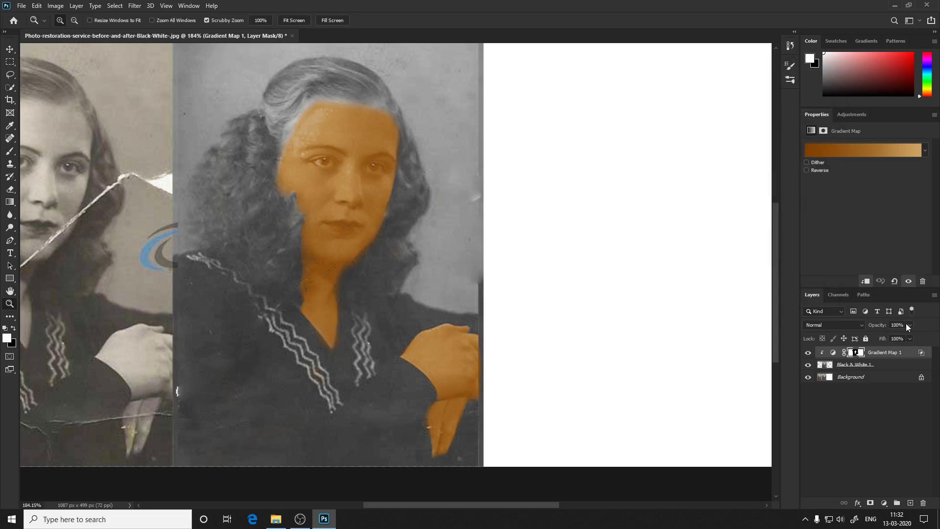
# Lower Gradient Map 1's opacity to 82% and deselect all layers.
pyautogui.click(909, 324)
pyautogui.moveTo(903, 336); pyautogui.dragTo(901, 336)
pyautogui.click(892, 392)
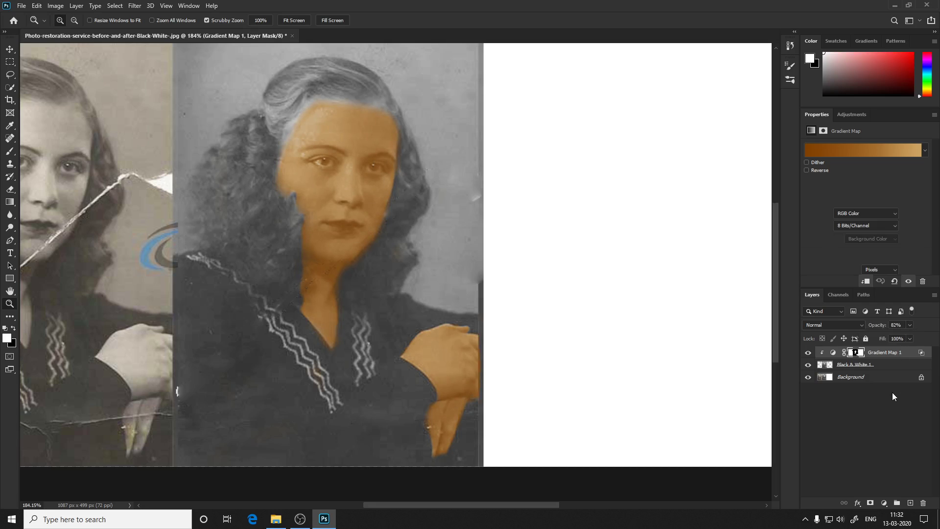
pyautogui.press('d')
pyautogui.moveTo(436, 219); pyautogui.dragTo(377, 226)
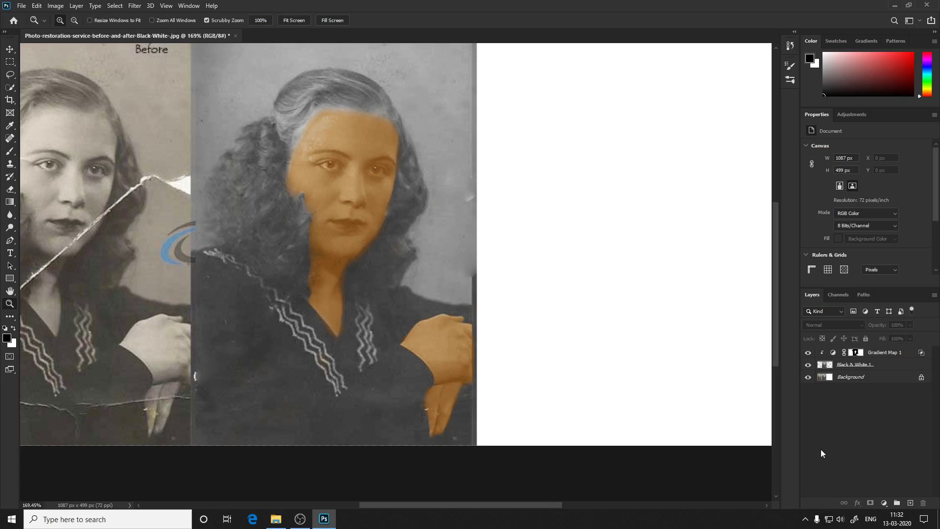
# Add a Hue/Saturation 1 adjustment layer and clip it to the Gradient Map 1 layer.
pyautogui.click(884, 503)
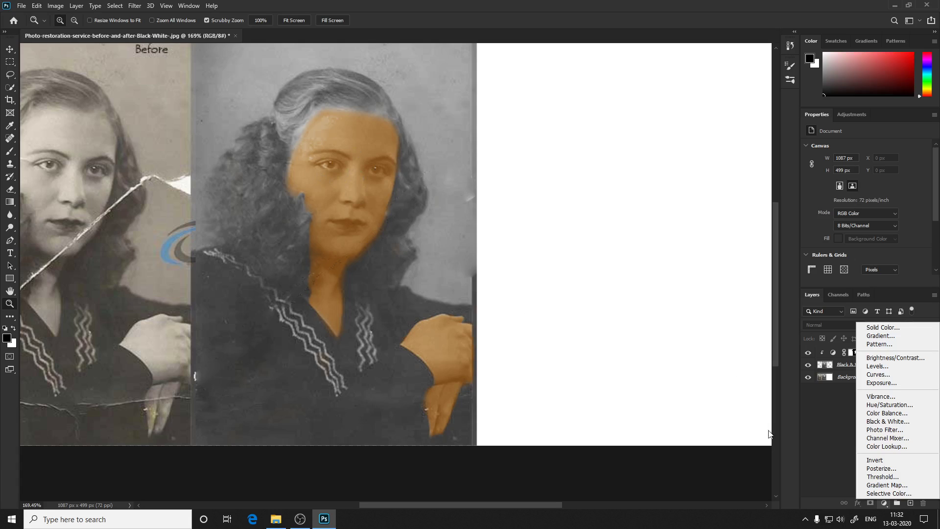
pyautogui.click(890, 407)
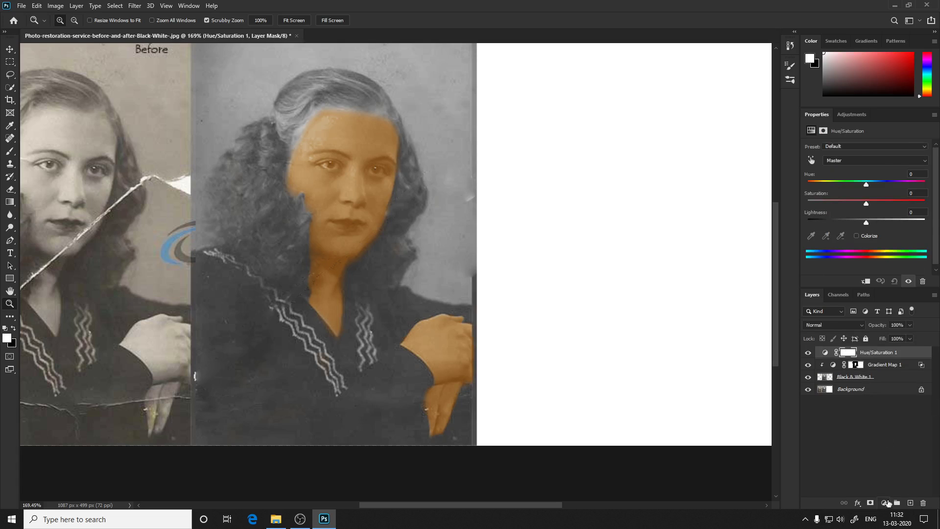
pyautogui.click(884, 502)
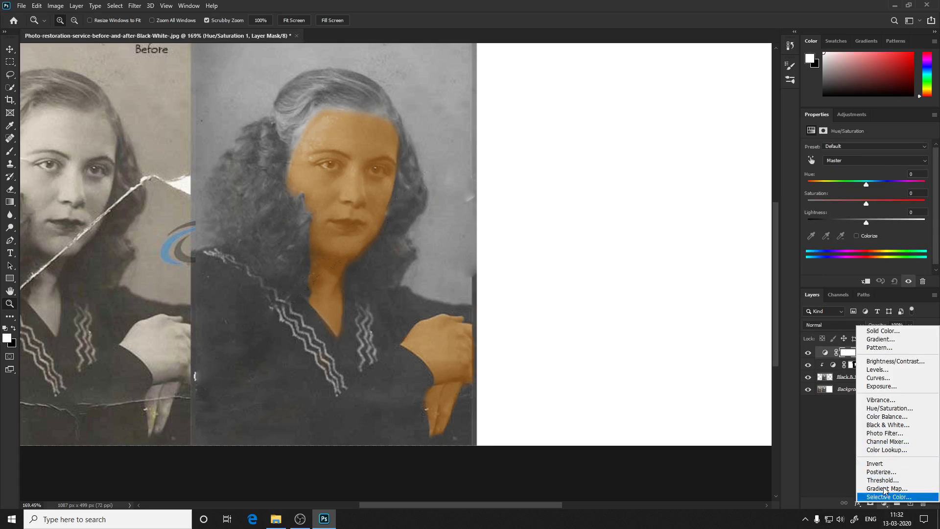
pyautogui.click(839, 422)
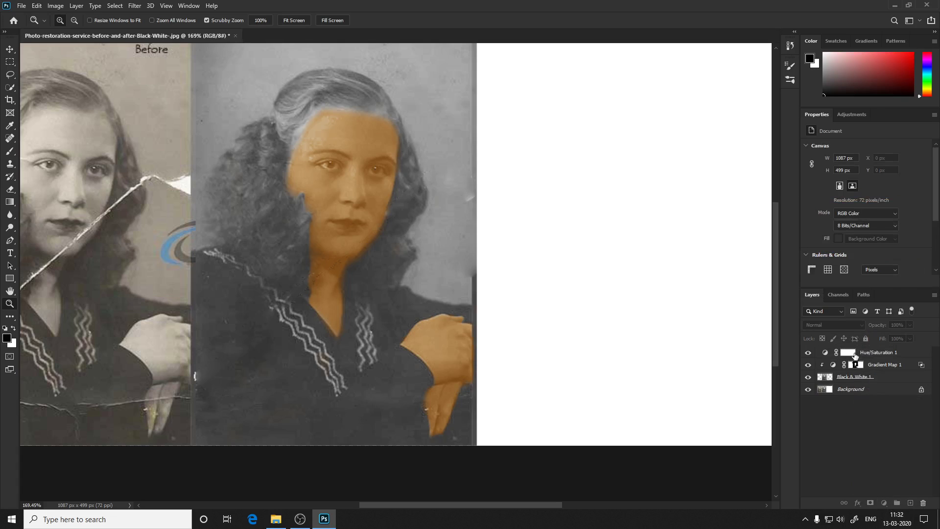
pyautogui.click(873, 353)
pyautogui.click(824, 352)
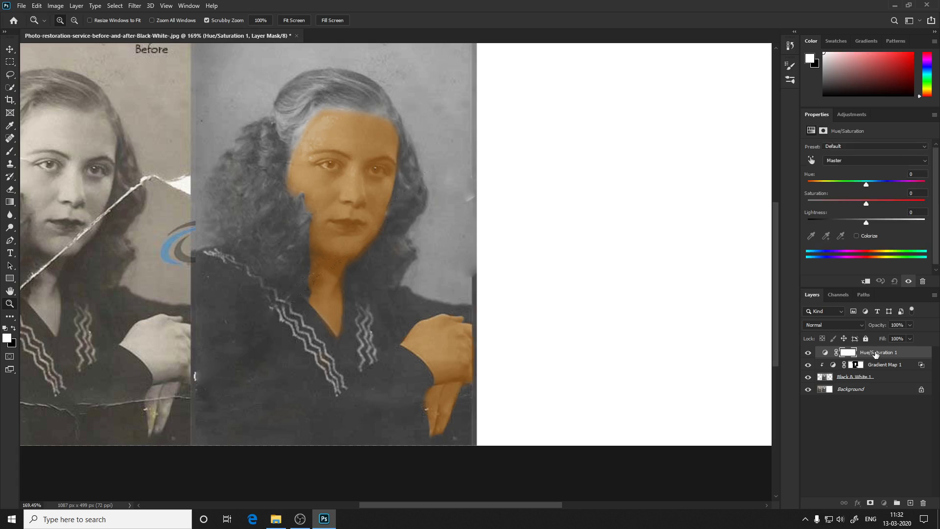
pyautogui.click(866, 281)
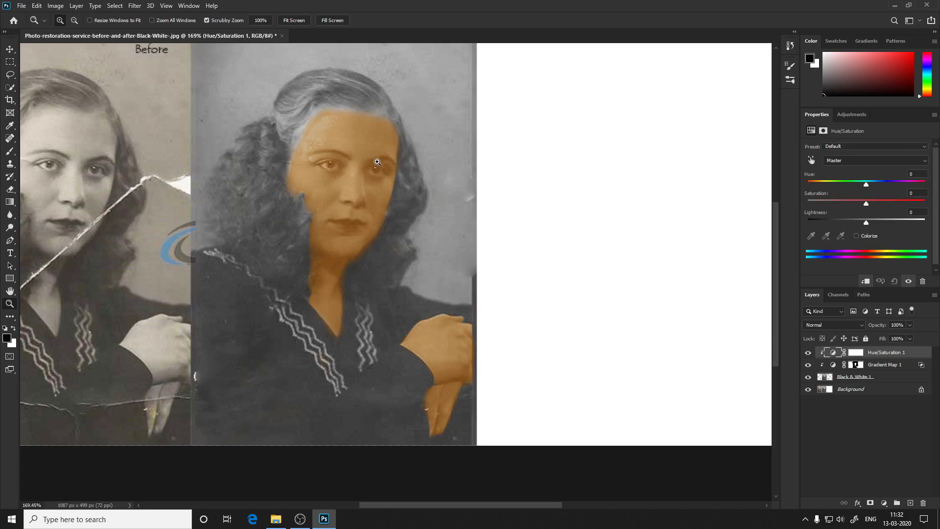
# Colorize the layer red with Lightness nudged to +1, then invert its mask to black.
pyautogui.click(857, 236)
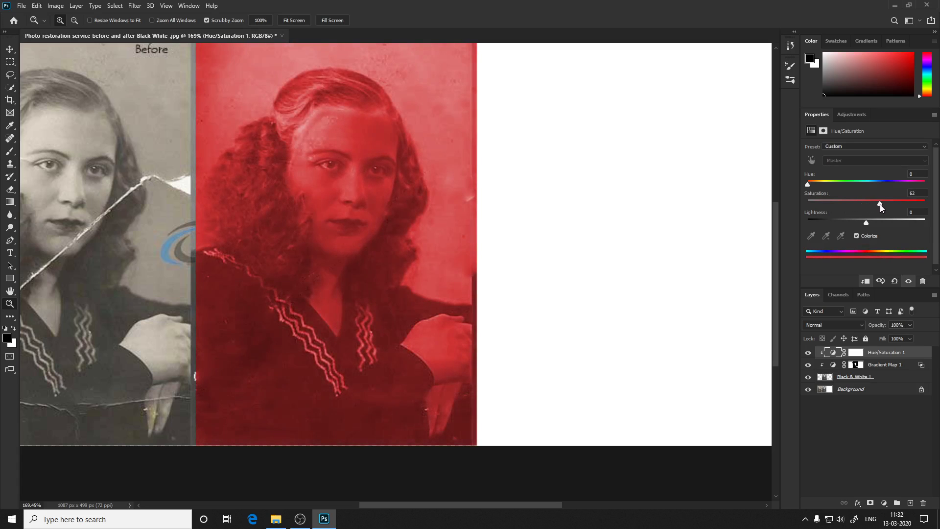
pyautogui.moveTo(869, 223); pyautogui.dragTo(868, 221)
pyautogui.moveTo(329, 149); pyautogui.dragTo(349, 208)
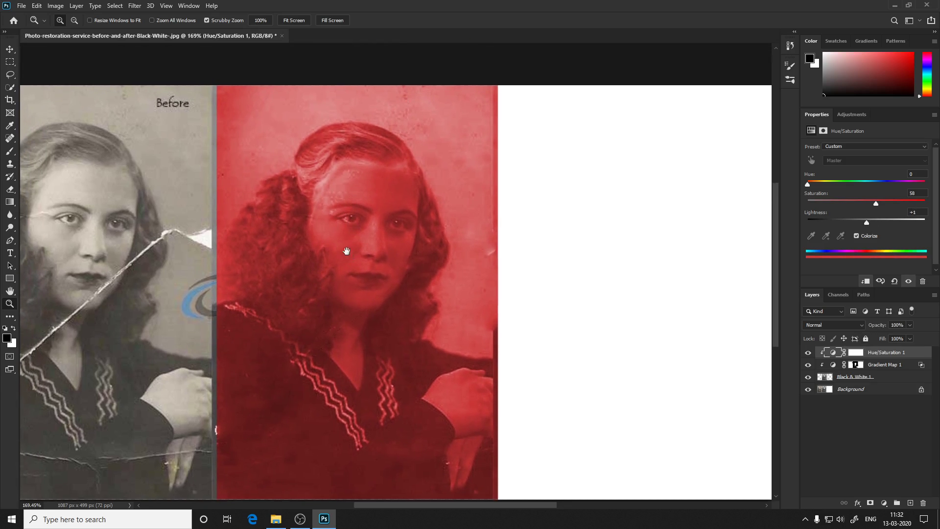
pyautogui.moveTo(346, 263); pyautogui.dragTo(333, 237)
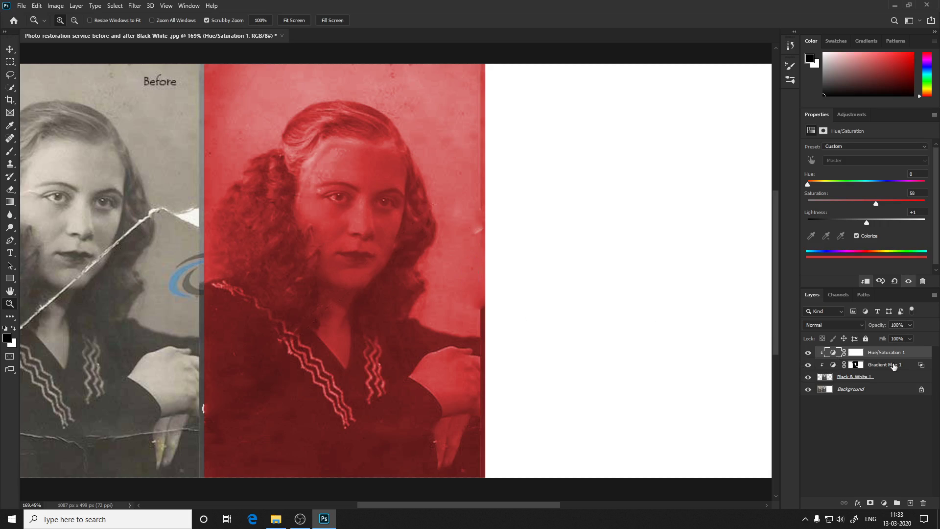
pyautogui.click(855, 352)
pyautogui.hotkey('ctrl', 'i')
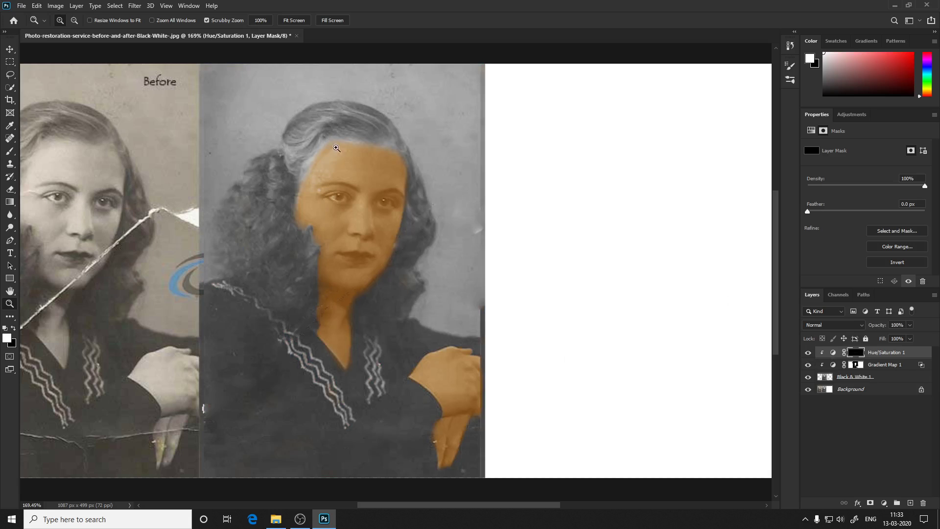
# Set the brush to size 25 at 4% opacity, then zoom and pan over the face and hand.
pyautogui.press('b')
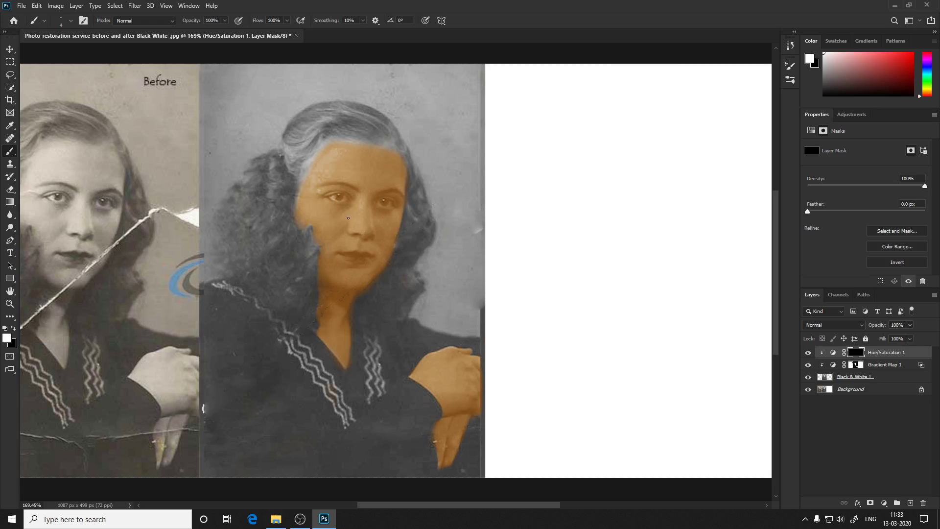
pyautogui.press(']')
pyautogui.press(']')
pyautogui.press(']')
pyautogui.press(']')
pyautogui.click(223, 21)
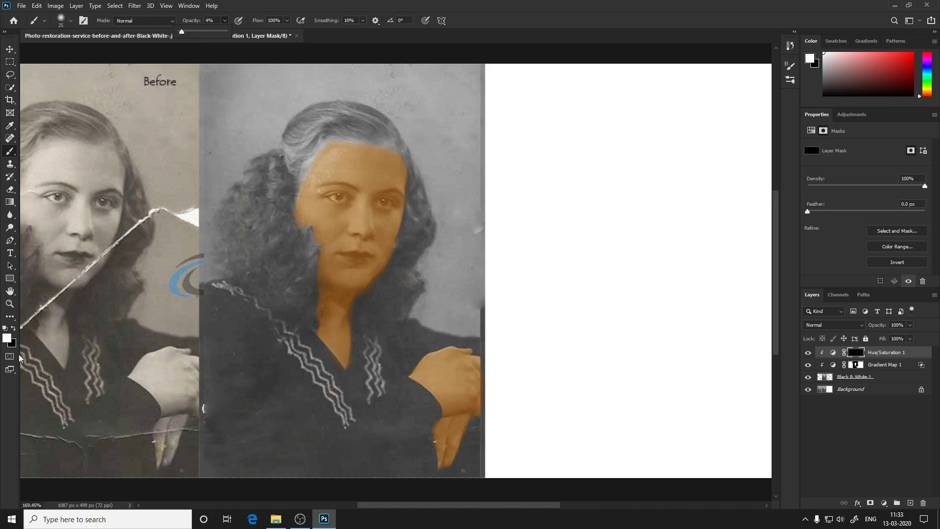
pyautogui.click(322, 209)
pyautogui.press('z')
pyautogui.moveTo(367, 235); pyautogui.dragTo(401, 235)
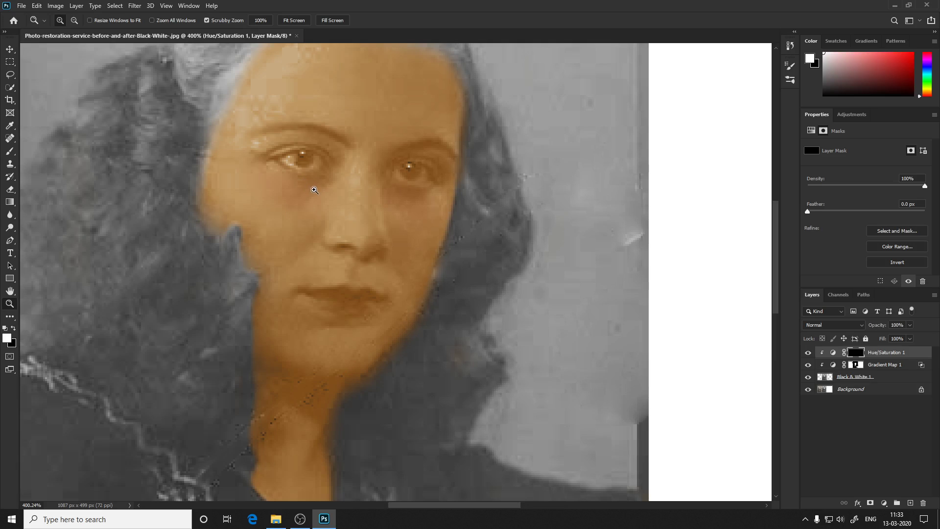
pyautogui.press('b')
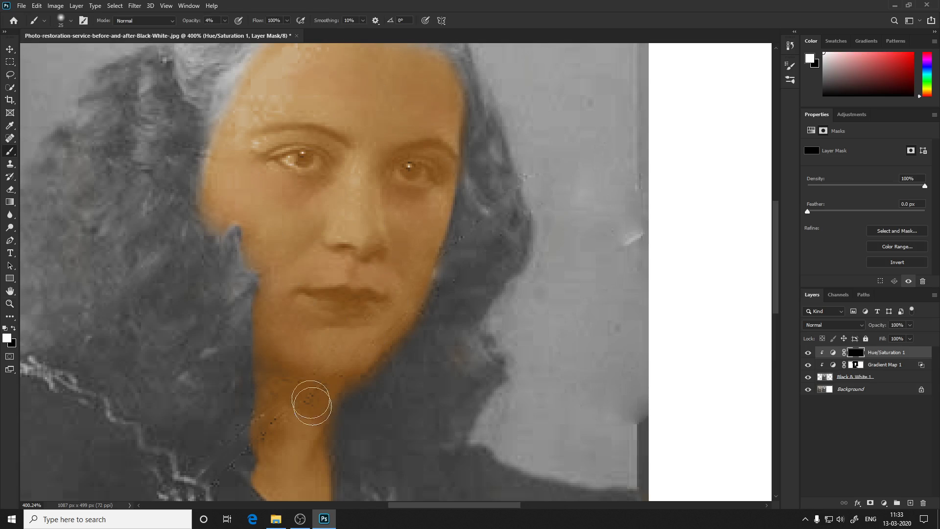
pyautogui.scroll(-5, 340, 373)
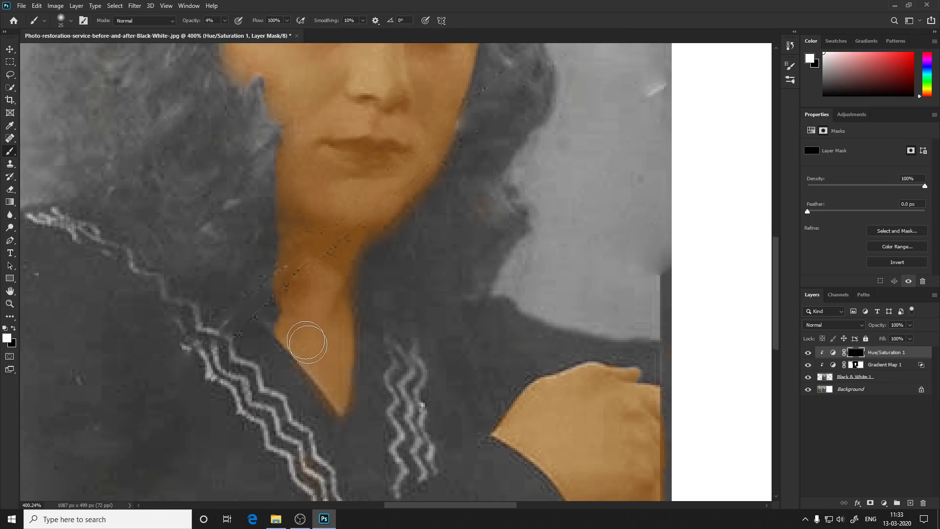
pyautogui.moveTo(497, 332); pyautogui.dragTo(336, 304)
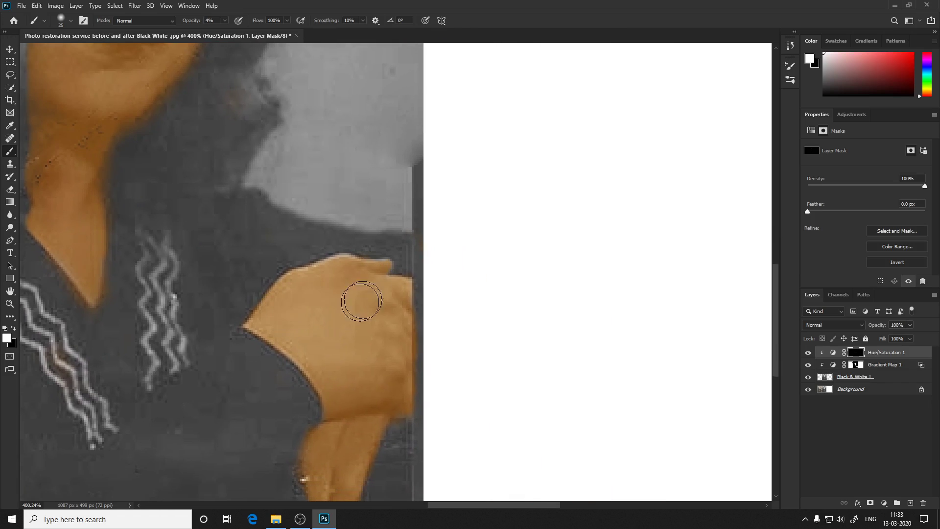
pyautogui.moveTo(326, 457); pyautogui.dragTo(392, 309)
pyautogui.hotkey('ctrl', '0')
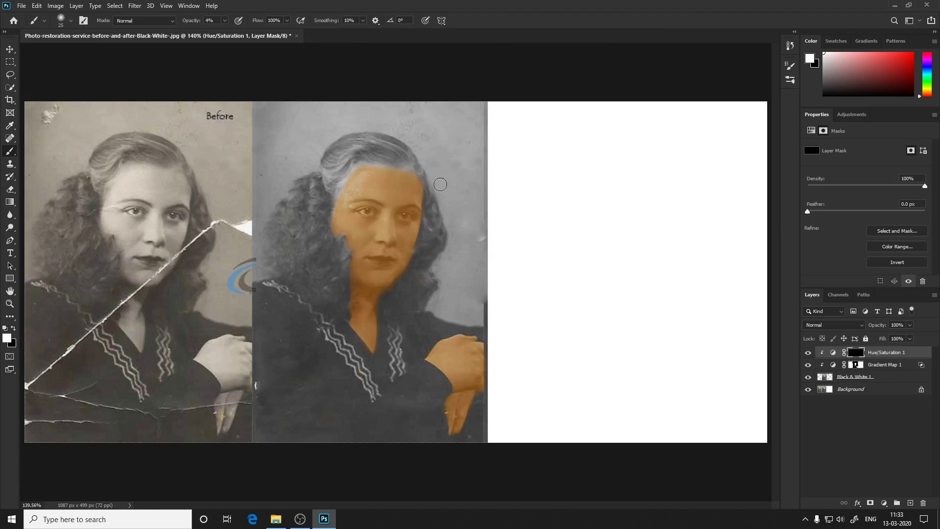
# Zoom the face to 240% and shrink the brush tip to 9.
pyautogui.press('z')
pyautogui.moveTo(398, 187)
pyautogui.mouseDown()
pyautogui.moveTo(423, 182)
pyautogui.moveTo(380, 146)
pyautogui.mouseUp()
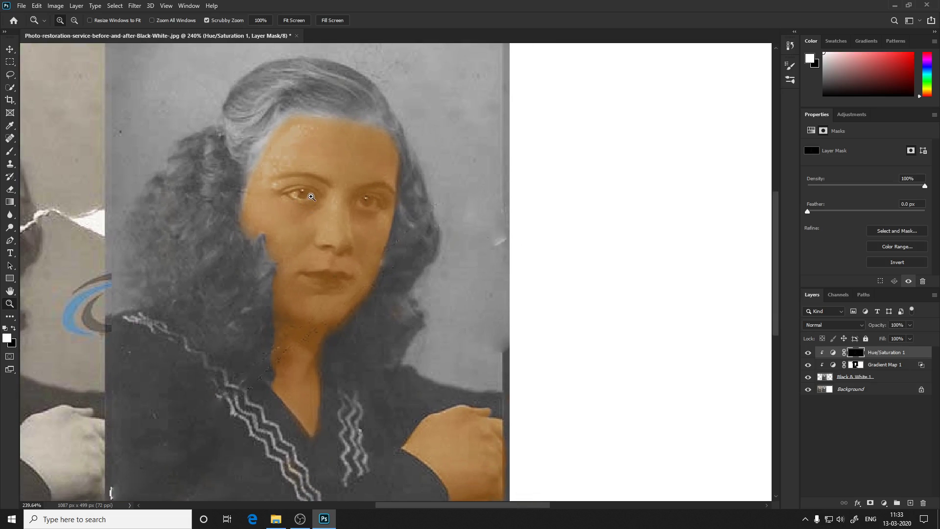
pyautogui.press('b')
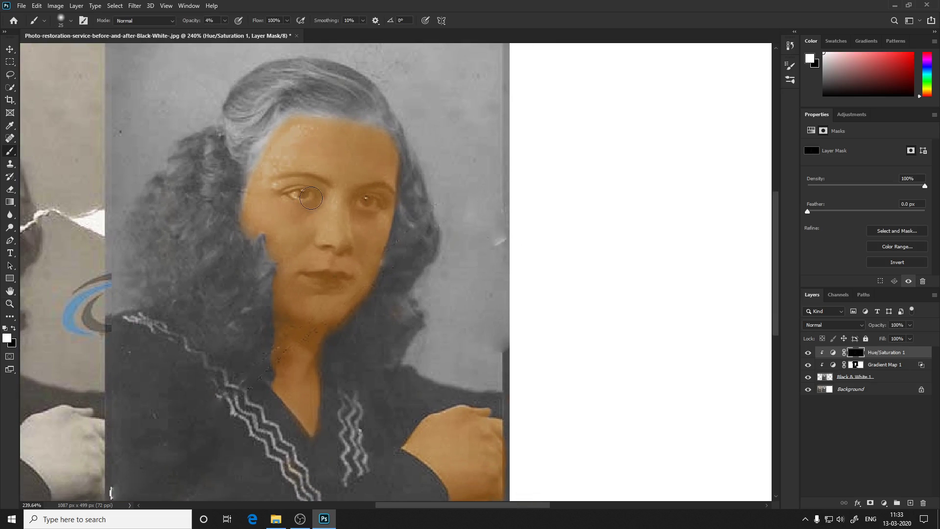
pyautogui.press('[')
pyautogui.press('[')
pyautogui.press('[')
pyautogui.moveTo(329, 371); pyautogui.dragTo(248, 274)
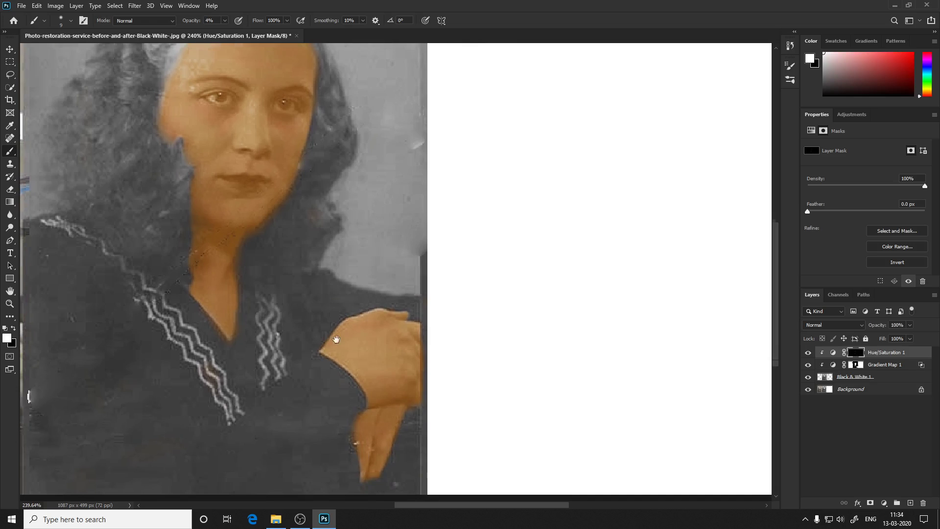
pyautogui.moveTo(336, 339); pyautogui.dragTo(396, 435)
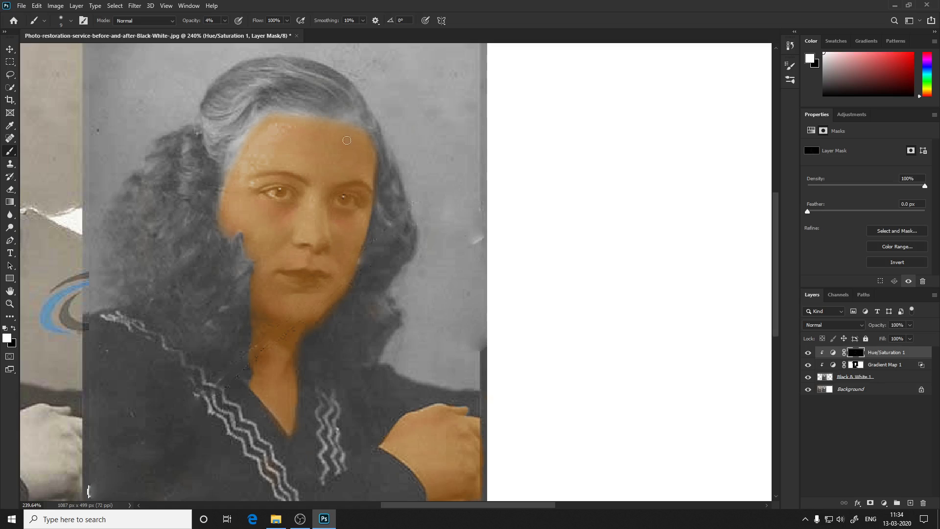
# Paint blush on both cheeks at about 28% opacity, then undo the overdone strokes.
pyautogui.click(224, 21)
pyautogui.moveTo(235, 33); pyautogui.dragTo(236, 32)
pyautogui.click(265, 209)
pyautogui.moveTo(269, 204)
pyautogui.mouseDown()
pyautogui.moveTo(294, 204)
pyautogui.moveTo(282, 210)
pyautogui.mouseUp()
pyautogui.moveTo(342, 208); pyautogui.dragTo(366, 211)
pyautogui.hotkey('ctrl', 'z')
pyautogui.hotkey('ctrl', 'z')
pyautogui.hotkey('ctrl', 'z')
# Repaint a faint left-cheek blush at 11% opacity, then zoom out to compare both photos.
pyautogui.click(225, 21)
pyautogui.moveTo(217, 33); pyautogui.dragTo(218, 33)
pyautogui.moveTo(265, 201)
pyautogui.mouseDown()
pyautogui.moveTo(281, 214)
pyautogui.moveTo(338, 206)
pyautogui.mouseUp()
pyautogui.moveTo(225, 22); pyautogui.dragTo(221, 33)
pyautogui.press('z')
pyautogui.hotkey('ctrl', '0')
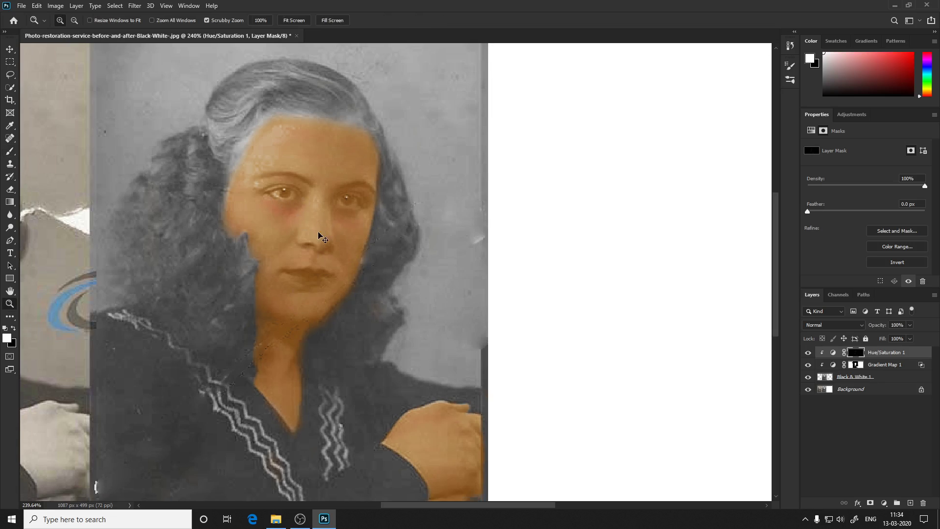
pyautogui.moveTo(398, 222)
pyautogui.mouseDown()
pyautogui.moveTo(421, 220)
pyautogui.moveTo(429, 127)
pyautogui.mouseUp()
pyautogui.scroll(-5, 424, 224)
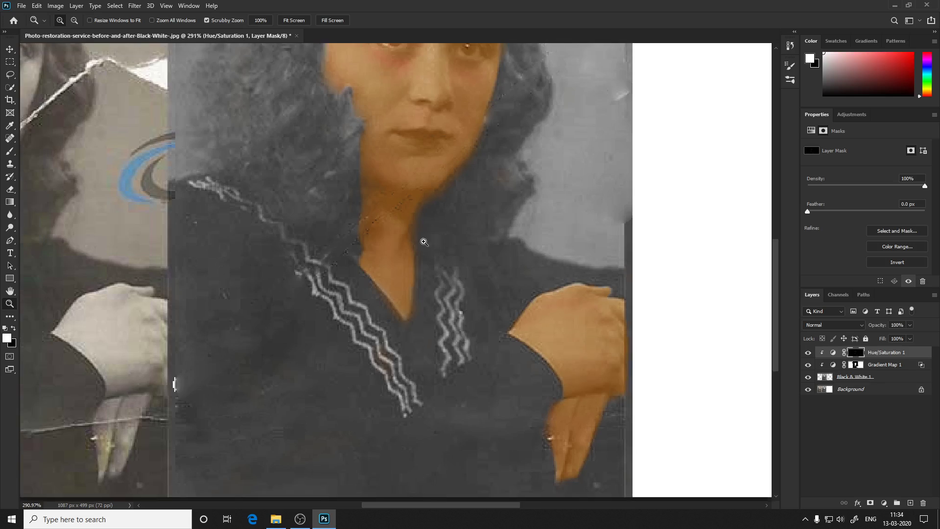
pyautogui.moveTo(424, 245); pyautogui.dragTo(385, 214)
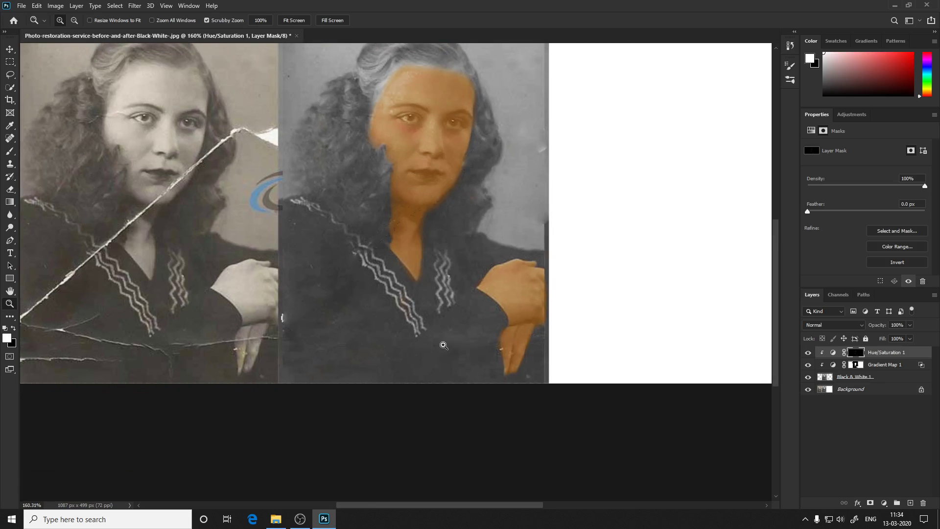
# Deselect the current layer and add a default Hue/Saturation 2 adjustment layer on top.
pyautogui.click(864, 428)
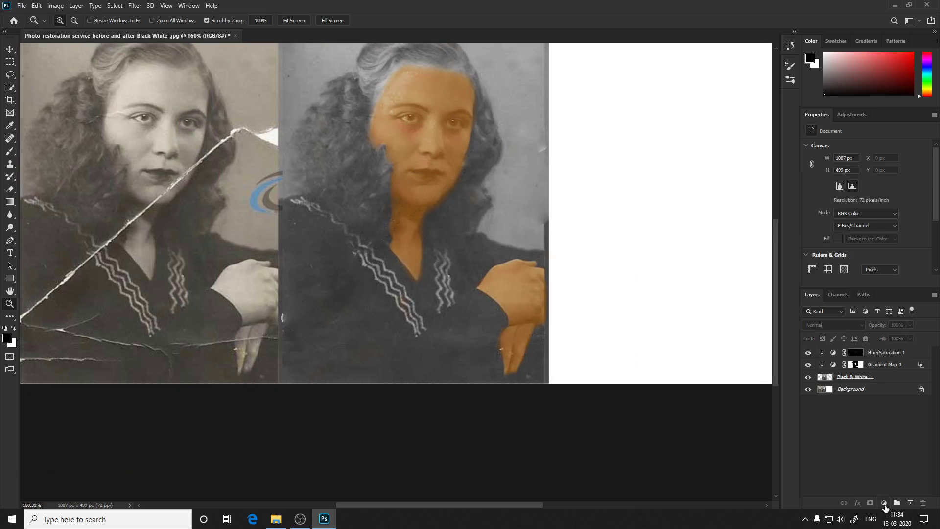
pyautogui.click(884, 504)
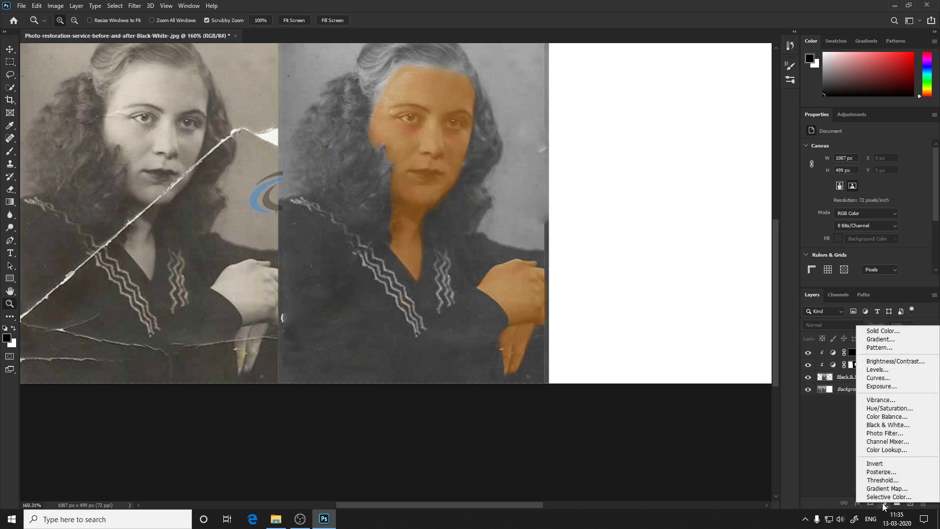
pyautogui.click(888, 409)
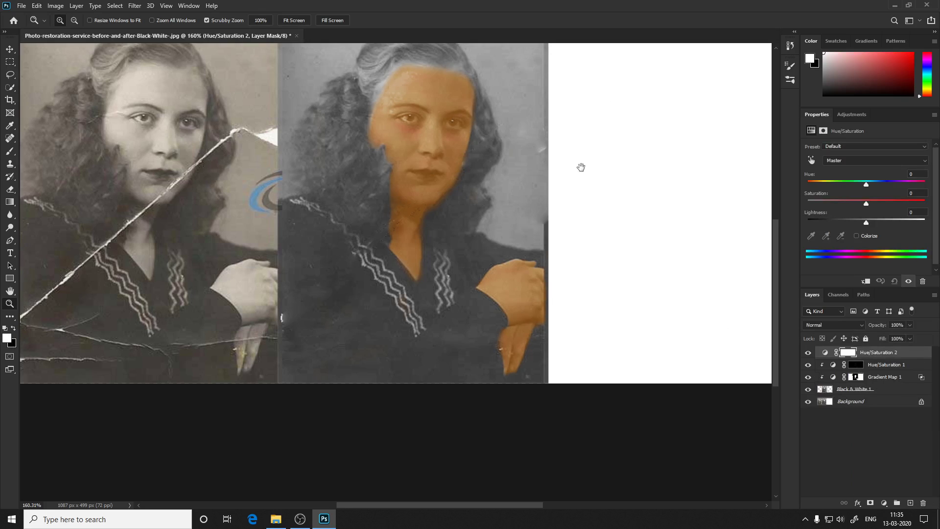
pyautogui.moveTo(580, 165); pyautogui.dragTo(541, 208)
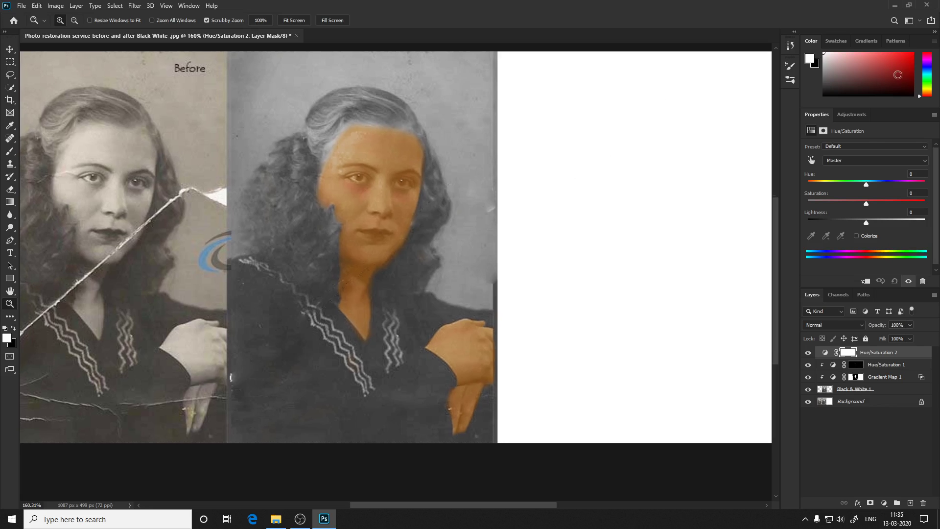
# Colorize and clip Hue/Saturation 2 at Hue 222, Saturation 100, Lightness -4, then invert its mask to black.
pyautogui.click(856, 236)
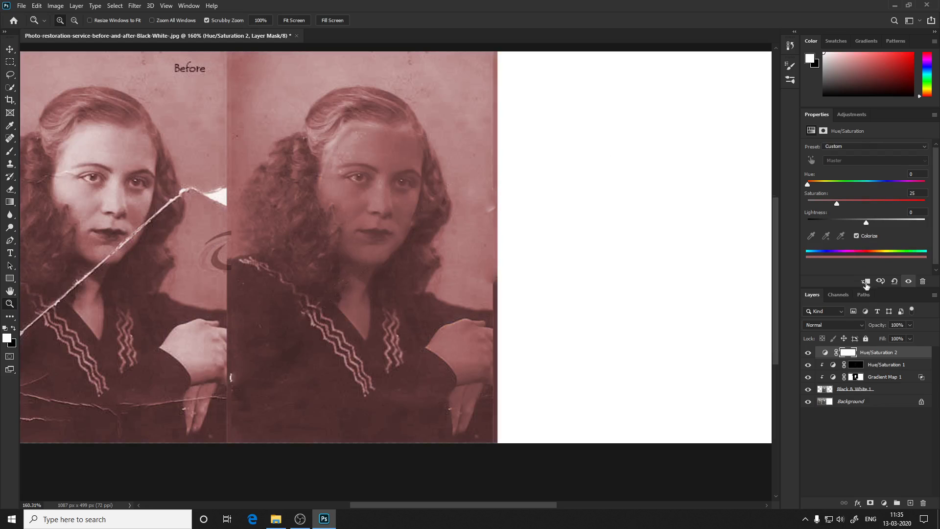
pyautogui.click(866, 282)
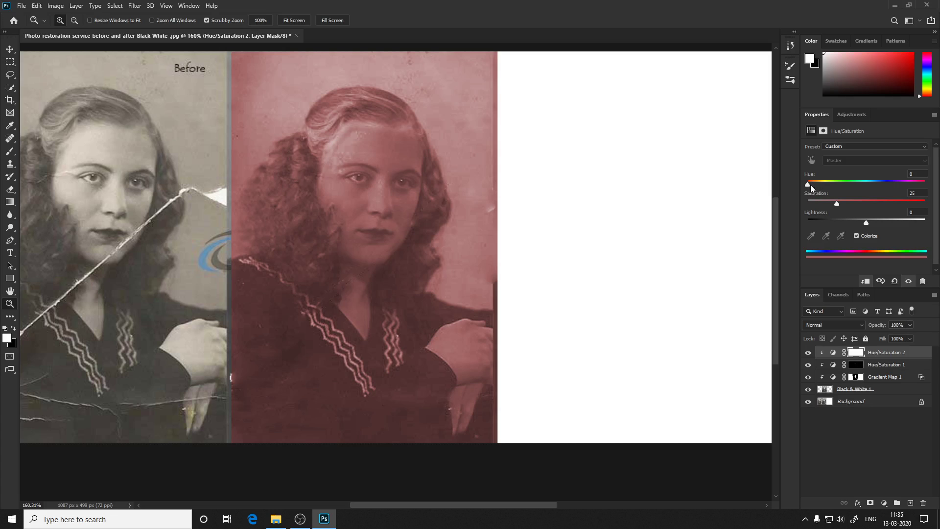
pyautogui.moveTo(808, 184); pyautogui.dragTo(887, 185)
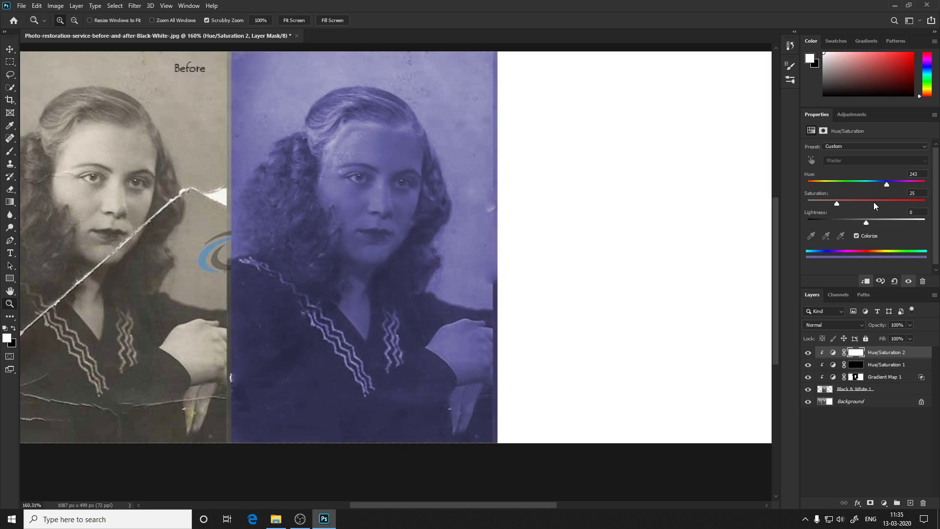
pyautogui.moveTo(836, 203); pyautogui.dragTo(900, 203)
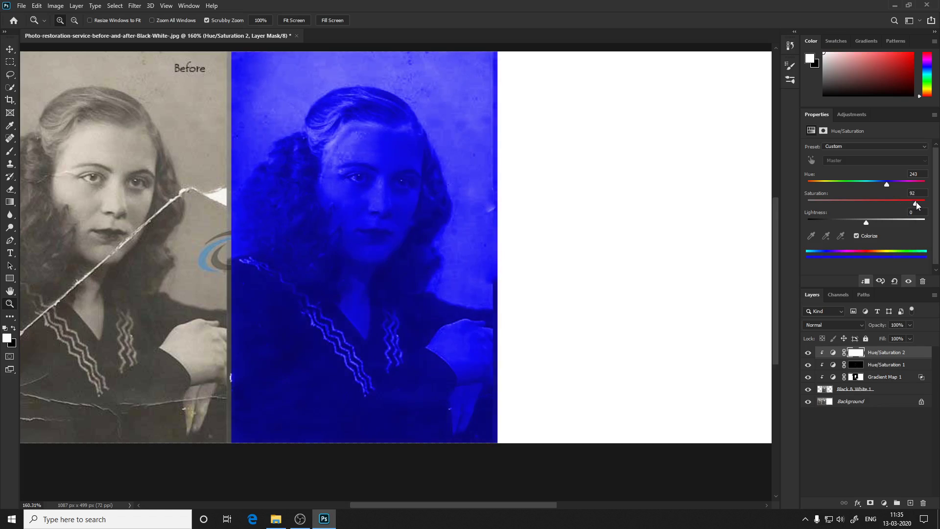
pyautogui.moveTo(911, 203)
pyautogui.mouseDown()
pyautogui.moveTo(930, 203)
pyautogui.moveTo(880, 184)
pyautogui.mouseUp()
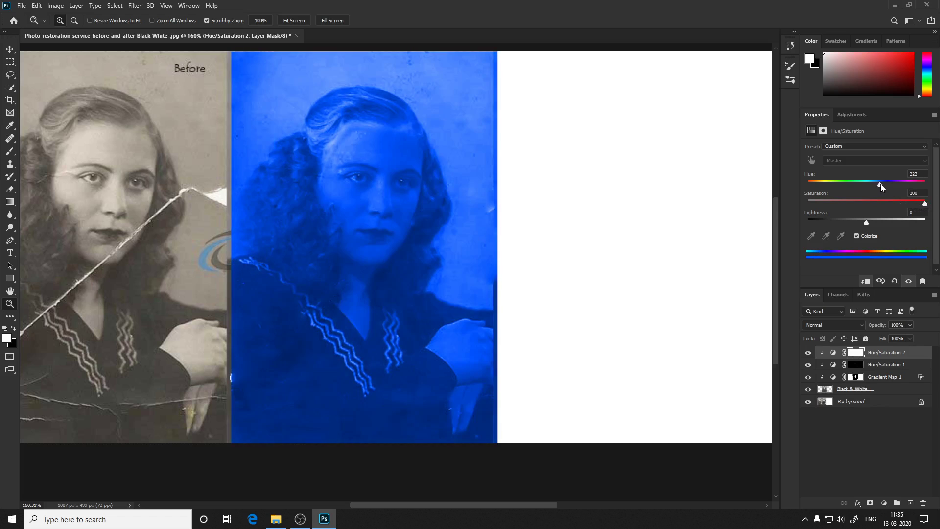
pyautogui.moveTo(866, 222); pyautogui.dragTo(867, 224)
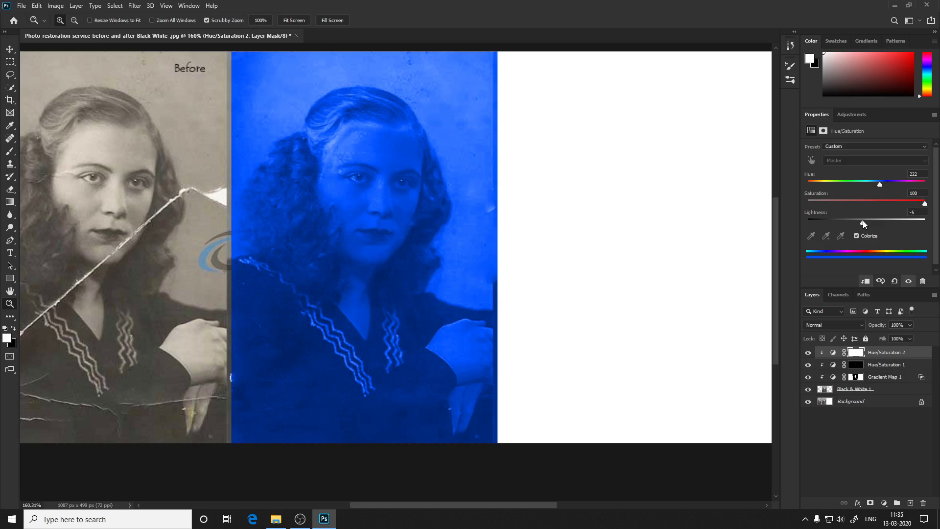
pyautogui.moveTo(862, 221); pyautogui.dragTo(864, 220)
pyautogui.hotkey('ctrl', 'i')
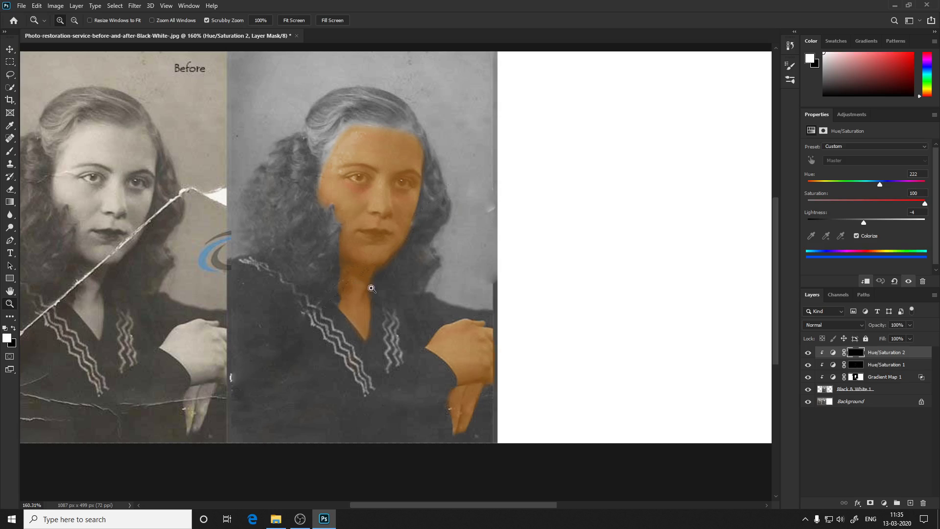
# Paint white at 100% brush opacity on the mask to reveal the tint over the dress.
pyautogui.press('b')
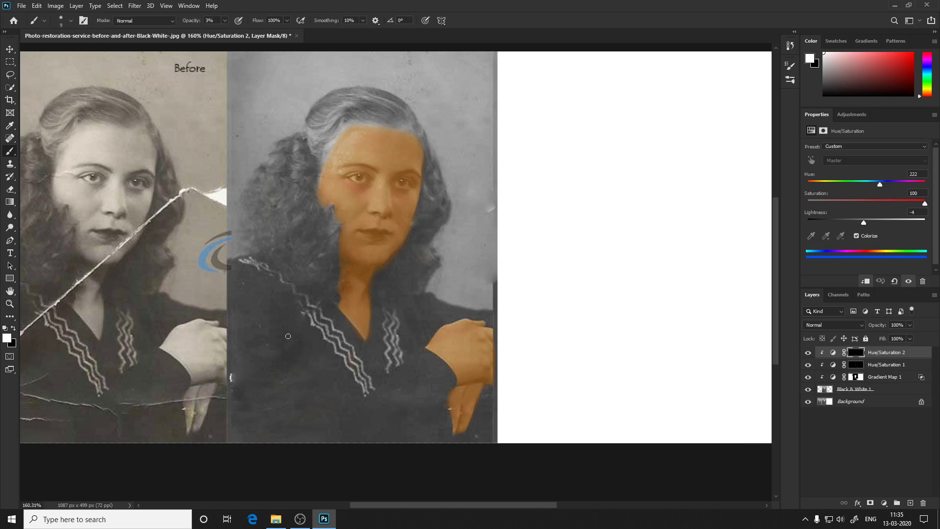
pyautogui.press(']')
pyautogui.press(']')
pyautogui.press(']')
pyautogui.click(225, 23)
pyautogui.moveTo(225, 32); pyautogui.dragTo(271, 33)
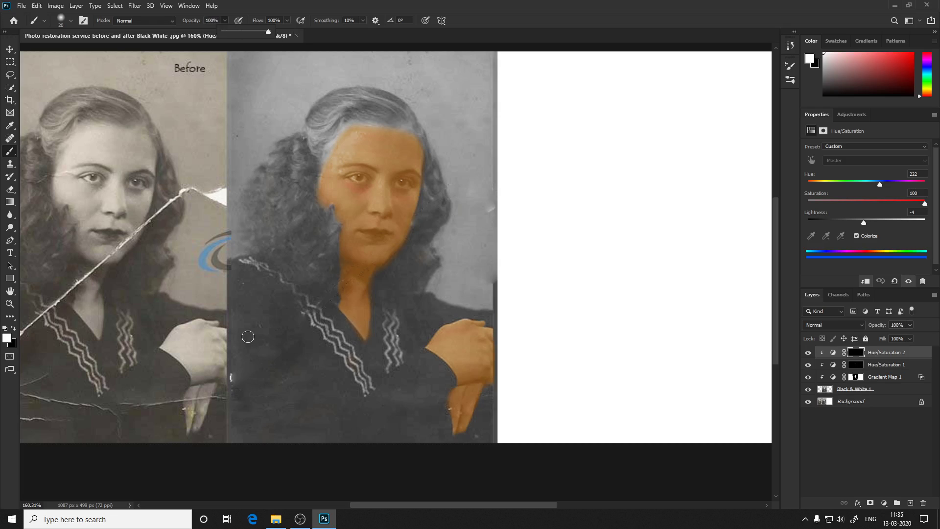
pyautogui.moveTo(248, 337); pyautogui.dragTo(247, 428)
pyautogui.moveTo(234, 315); pyautogui.dragTo(232, 416)
pyautogui.moveTo(235, 362); pyautogui.dragTo(237, 441)
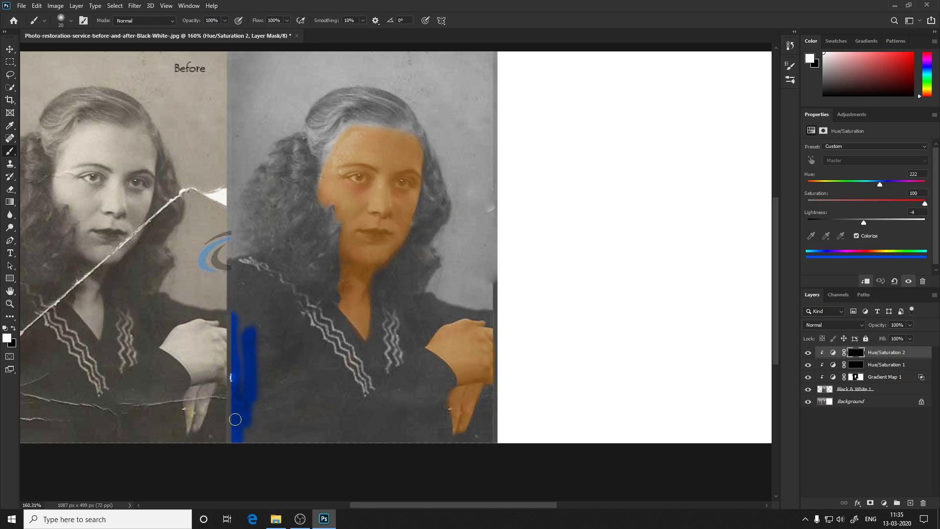
pyautogui.moveTo(241, 325)
pyautogui.mouseDown()
pyautogui.moveTo(247, 393)
pyautogui.moveTo(235, 264)
pyautogui.moveTo(261, 299)
pyautogui.moveTo(292, 377)
pyautogui.moveTo(267, 435)
pyautogui.moveTo(254, 441)
pyautogui.moveTo(289, 381)
pyautogui.moveTo(290, 303)
pyautogui.moveTo(249, 262)
pyautogui.moveTo(333, 325)
pyautogui.moveTo(366, 385)
pyautogui.mouseUp()
pyautogui.moveTo(345, 327)
pyautogui.mouseDown()
pyautogui.moveTo(374, 372)
pyautogui.moveTo(368, 386)
pyautogui.mouseUp()
pyautogui.moveTo(298, 459); pyautogui.dragTo(336, 390)
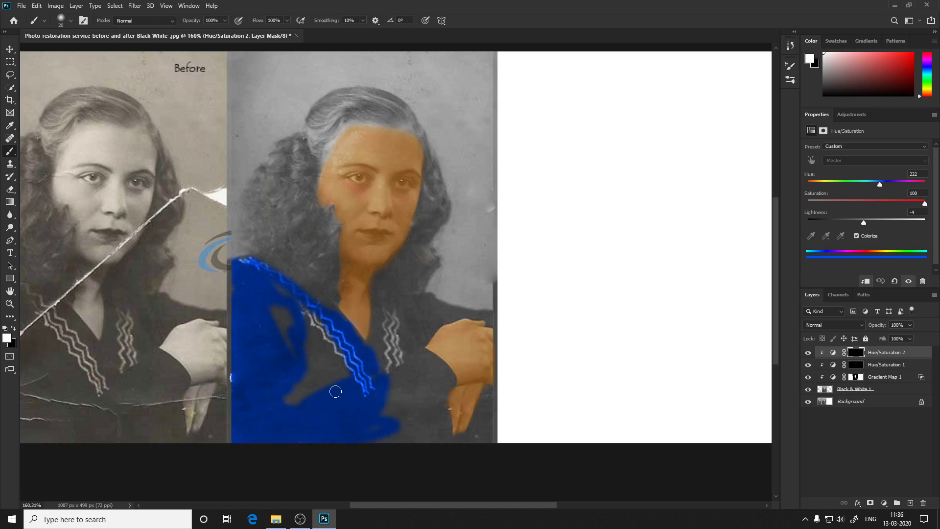
pyautogui.moveTo(341, 349)
pyautogui.mouseDown()
pyautogui.moveTo(345, 313)
pyautogui.moveTo(360, 333)
pyautogui.mouseUp()
# Shift the tint to Hue 275 purple and extend it over the V-neck, trim and lower dress.
pyautogui.moveTo(879, 185)
pyautogui.mouseDown()
pyautogui.moveTo(807, 186)
pyautogui.moveTo(911, 193)
pyautogui.moveTo(897, 196)
pyautogui.mouseUp()
pyautogui.moveTo(289, 317)
pyautogui.mouseDown()
pyautogui.moveTo(276, 296)
pyautogui.moveTo(333, 348)
pyautogui.moveTo(293, 398)
pyautogui.moveTo(315, 357)
pyautogui.mouseUp()
pyautogui.moveTo(359, 418)
pyautogui.mouseDown()
pyautogui.moveTo(437, 426)
pyautogui.moveTo(430, 419)
pyautogui.moveTo(443, 445)
pyautogui.moveTo(428, 424)
pyautogui.moveTo(365, 435)
pyautogui.moveTo(407, 392)
pyautogui.moveTo(388, 384)
pyautogui.moveTo(394, 372)
pyautogui.moveTo(426, 361)
pyautogui.moveTo(416, 377)
pyautogui.moveTo(428, 374)
pyautogui.moveTo(436, 390)
pyautogui.moveTo(442, 370)
pyautogui.moveTo(425, 358)
pyautogui.moveTo(434, 382)
pyautogui.moveTo(445, 375)
pyautogui.mouseUp()
pyautogui.moveTo(385, 318)
pyautogui.mouseDown()
pyautogui.moveTo(377, 309)
pyautogui.moveTo(375, 348)
pyautogui.moveTo(387, 364)
pyautogui.moveTo(401, 347)
pyautogui.moveTo(395, 318)
pyautogui.moveTo(431, 303)
pyautogui.moveTo(408, 357)
pyautogui.moveTo(447, 318)
pyautogui.moveTo(490, 321)
pyautogui.moveTo(487, 337)
pyautogui.mouseUp()
pyautogui.moveTo(490, 392)
pyautogui.mouseDown()
pyautogui.moveTo(475, 433)
pyautogui.moveTo(451, 443)
pyautogui.moveTo(470, 439)
pyautogui.moveTo(491, 406)
pyautogui.moveTo(489, 435)
pyautogui.mouseUp()
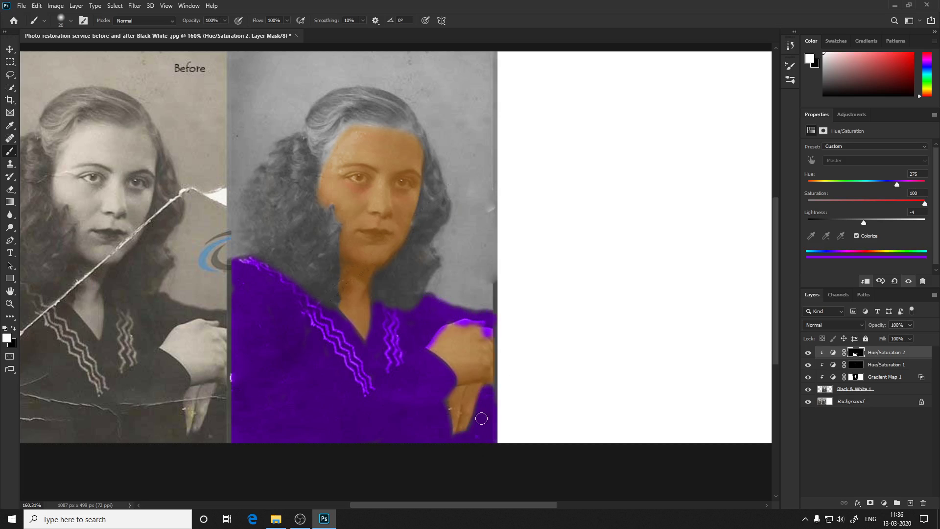
# Zoom in and paint black to remove the purple from the hand's edges.
pyautogui.press('z')
pyautogui.scroll(1, 469, 339)
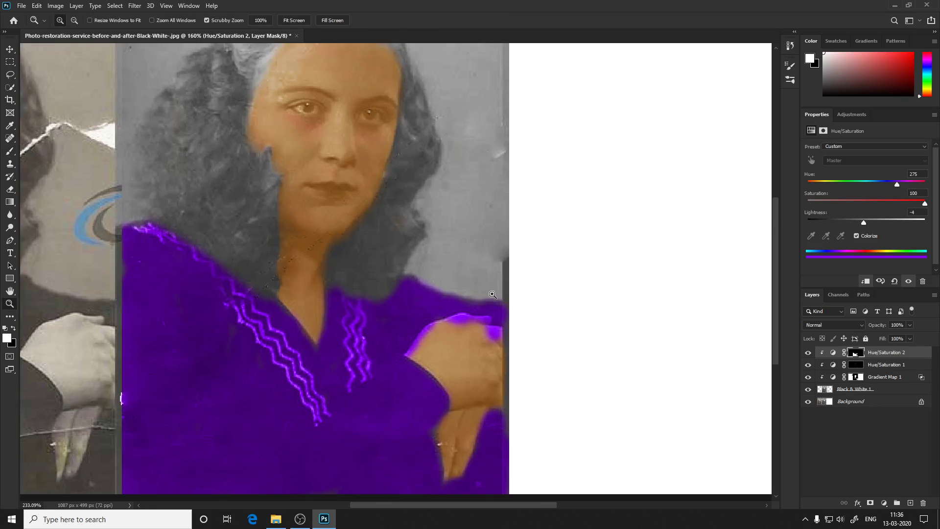
pyautogui.scroll(1, 455, 326)
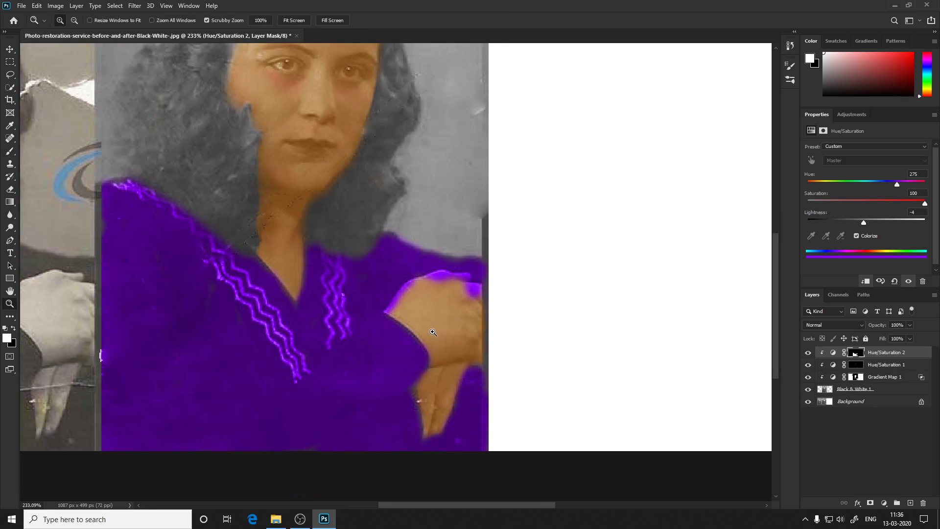
pyautogui.press('v')
pyautogui.press('b')
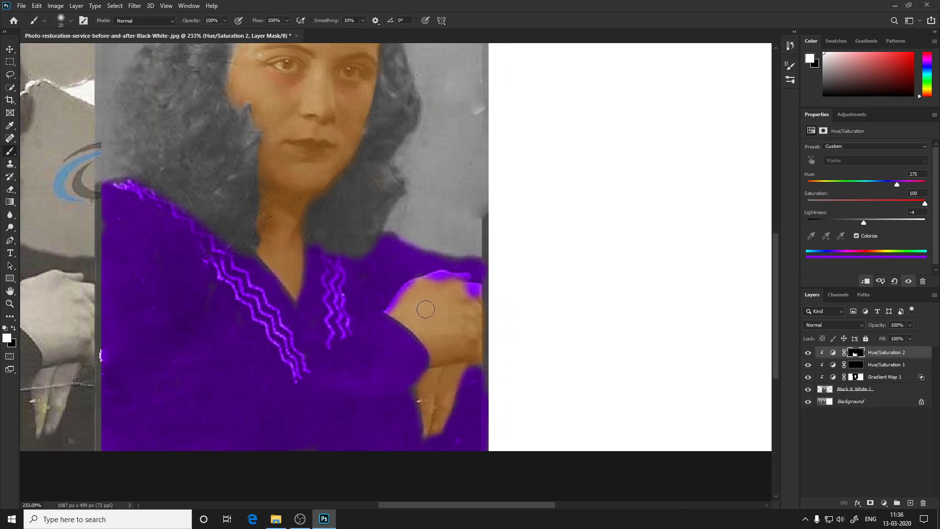
pyautogui.press('x')
pyautogui.moveTo(397, 304)
pyautogui.mouseDown()
pyautogui.moveTo(404, 290)
pyautogui.moveTo(443, 275)
pyautogui.moveTo(432, 282)
pyautogui.moveTo(481, 298)
pyautogui.mouseUp()
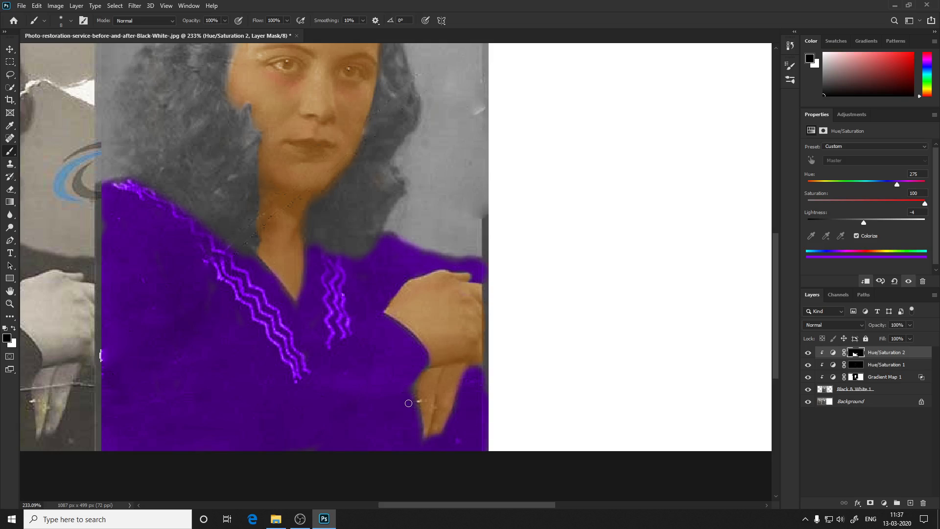
pyautogui.moveTo(402, 396); pyautogui.dragTo(406, 389)
# Clean up the purple tint along the neckline edge with black.
pyautogui.press('x')
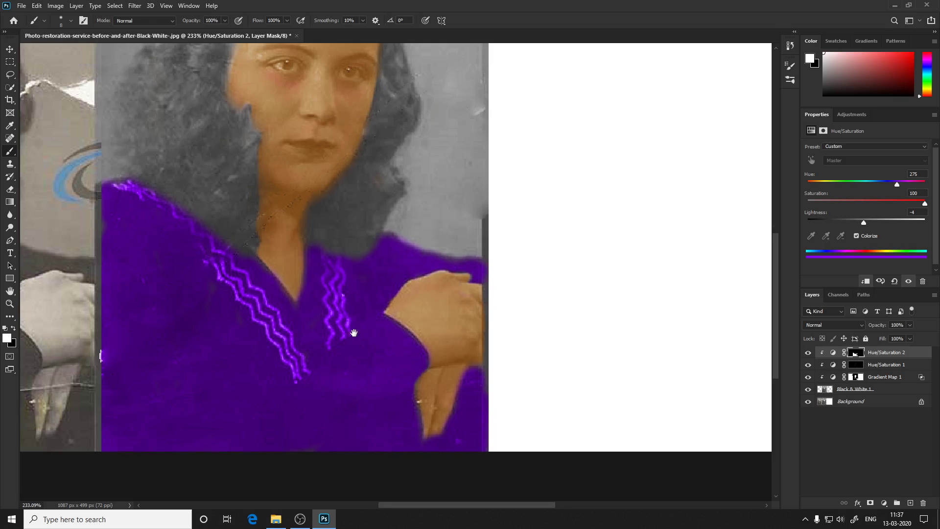
pyautogui.moveTo(345, 327); pyautogui.dragTo(379, 360)
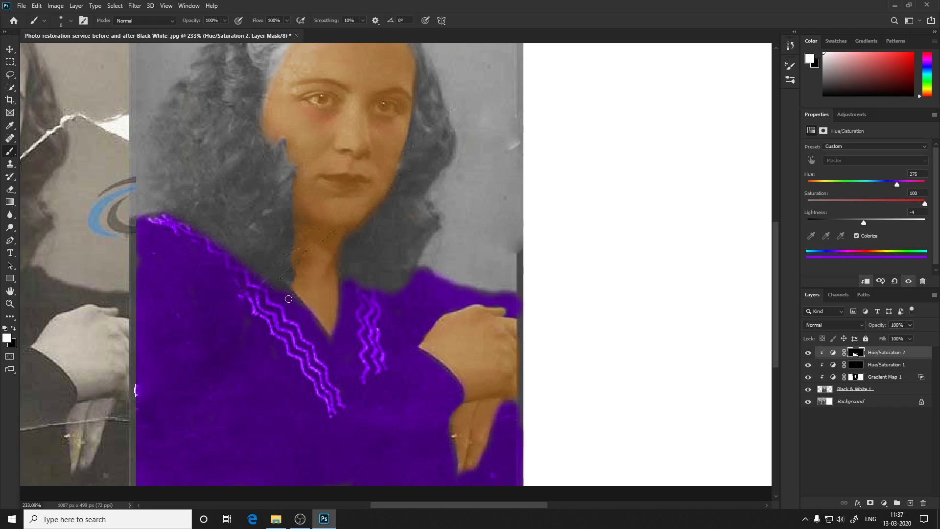
pyautogui.moveTo(279, 345); pyautogui.dragTo(331, 337)
pyautogui.press('x')
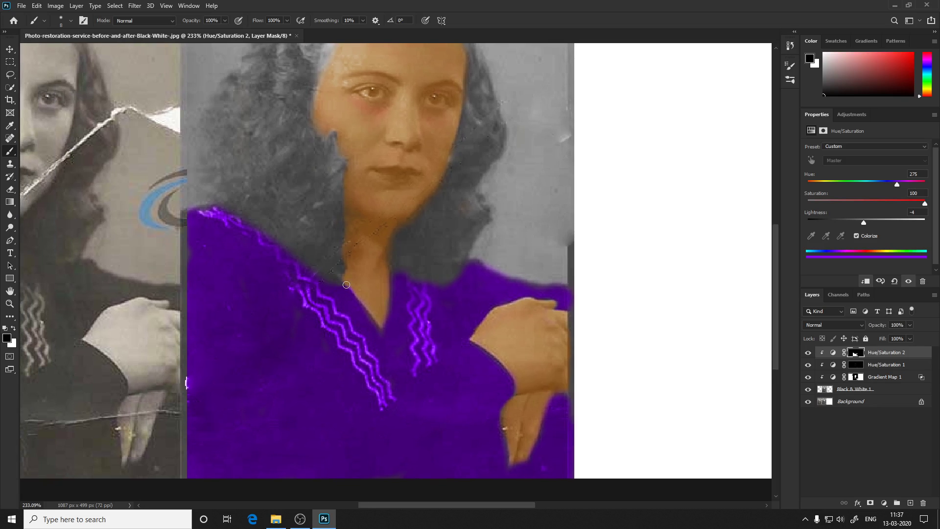
pyautogui.moveTo(347, 284); pyautogui.dragTo(369, 308)
# Zoom and pan around the dress to inspect the painted mask.
pyautogui.moveTo(244, 318); pyautogui.dragTo(220, 300)
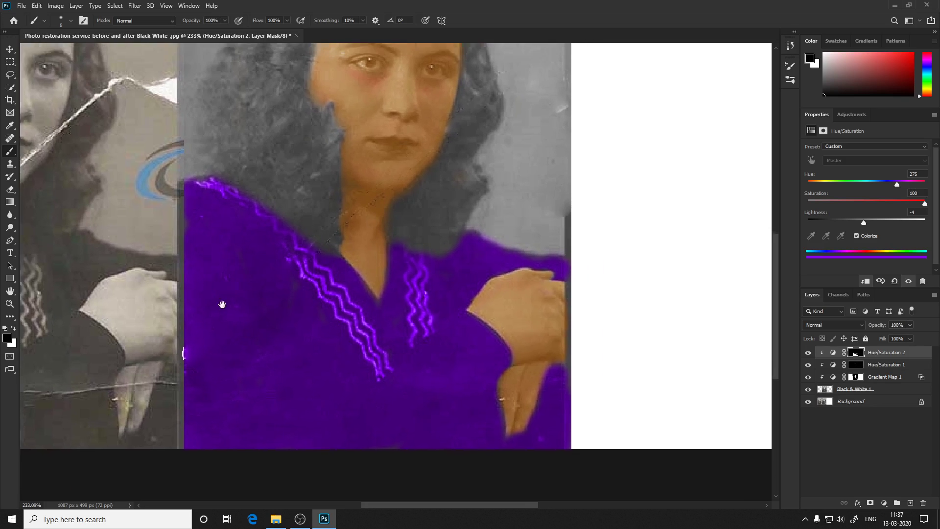
pyautogui.press('z')
pyautogui.scroll(-5, 285, 316)
pyautogui.scroll(5, 311, 342)
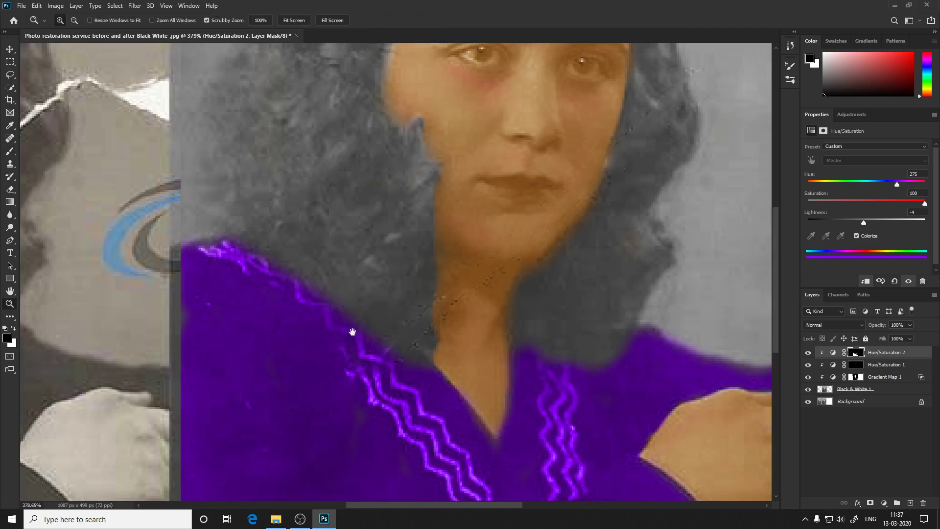
pyautogui.moveTo(353, 330); pyautogui.dragTo(344, 275)
pyautogui.scroll(-3, 344, 275)
pyautogui.scroll(3, 367, 335)
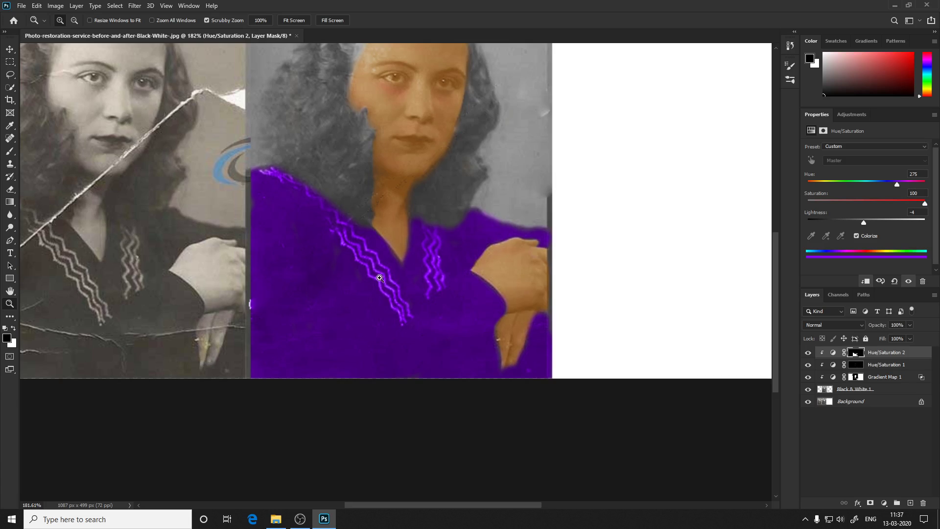
pyautogui.scroll(2, 377, 269)
pyautogui.scroll(3, 377, 269)
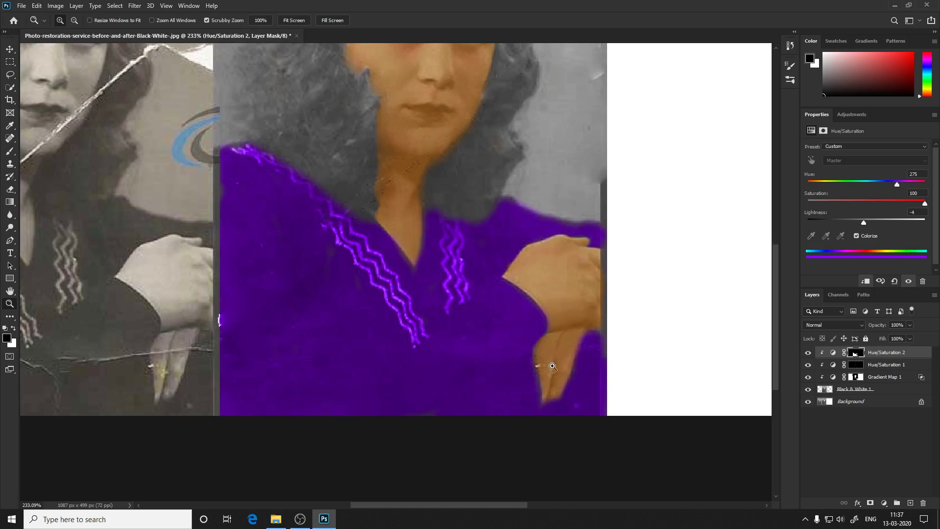
pyautogui.scroll(-3, 461, 257)
pyautogui.scroll(-1, 441, 301)
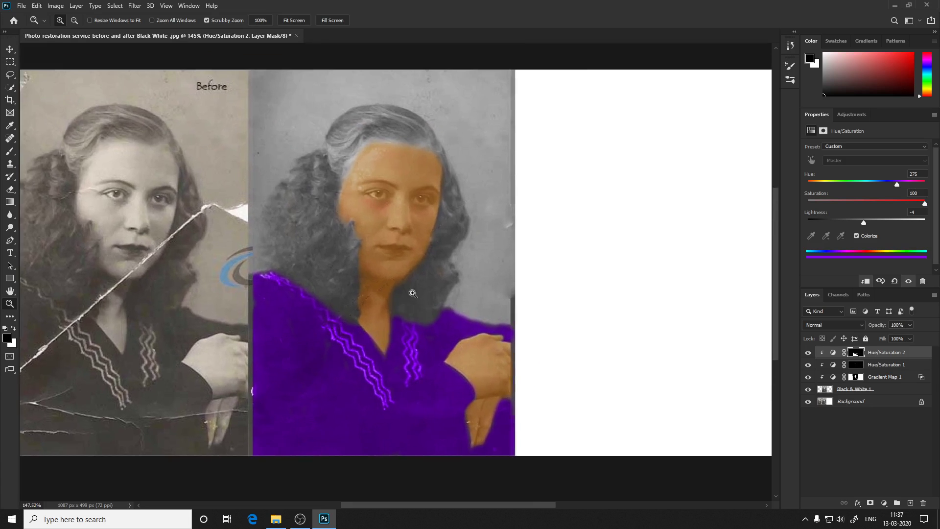
pyautogui.scroll(3, 409, 303)
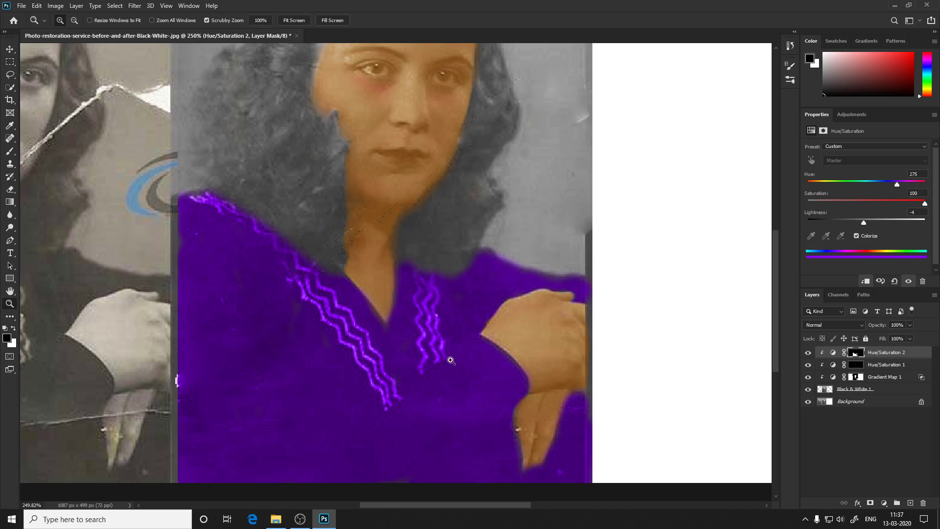
# Add a new Hue/Saturation 3 adjustment layer at the top of the stack.
pyautogui.click(850, 437)
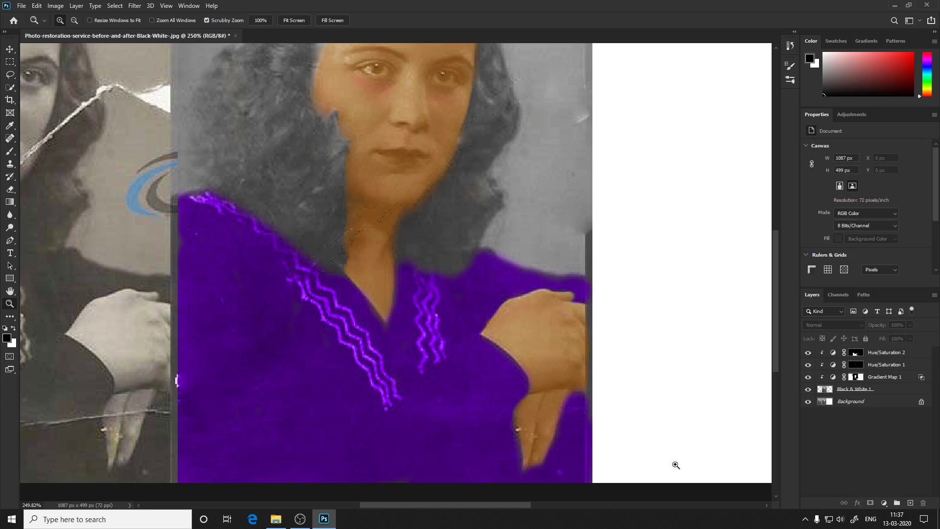
pyautogui.click(884, 504)
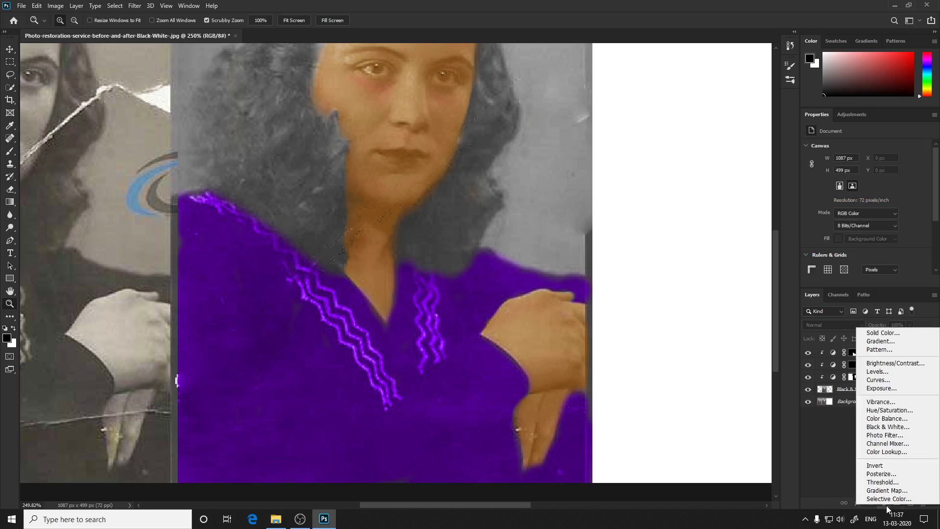
pyautogui.click(885, 410)
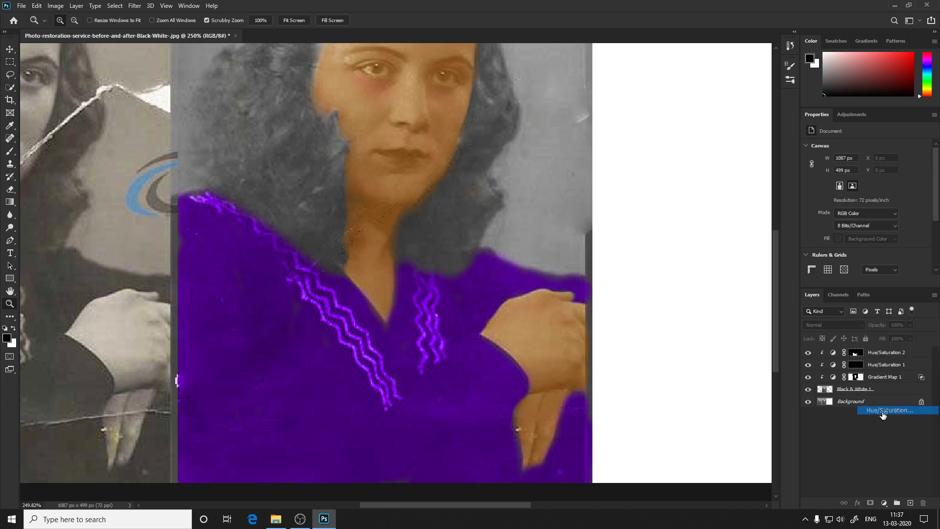
# Colorize and clip it to a bright yellow at Hue 56, Saturation 100, Lightness +13.
pyautogui.click(856, 236)
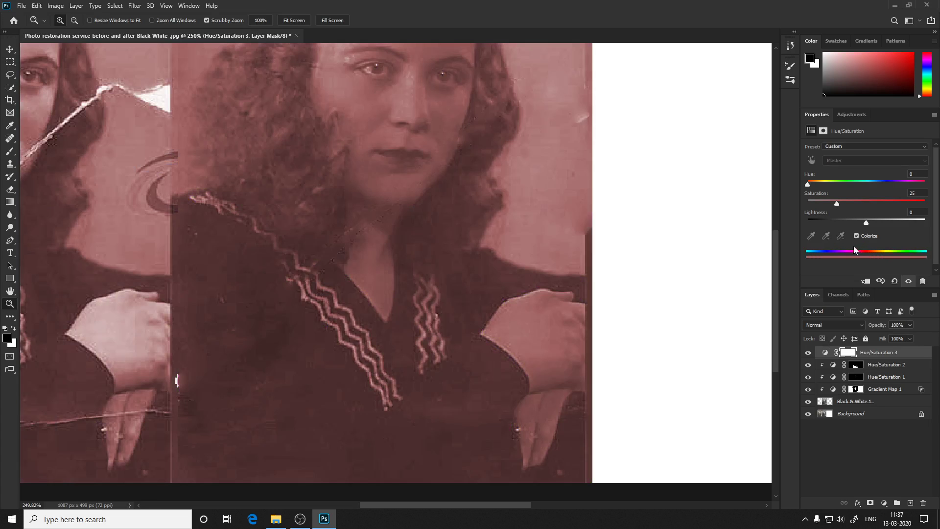
pyautogui.moveTo(810, 186); pyautogui.dragTo(830, 187)
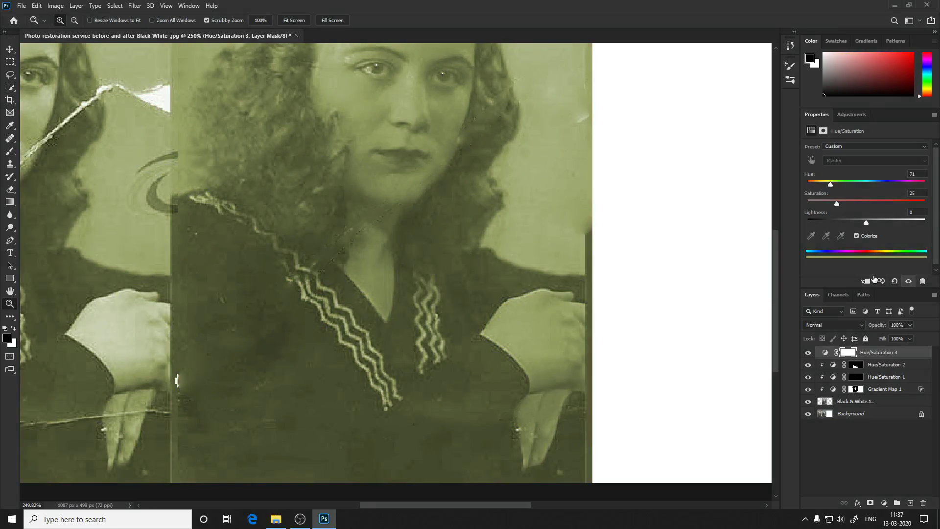
pyautogui.click(866, 282)
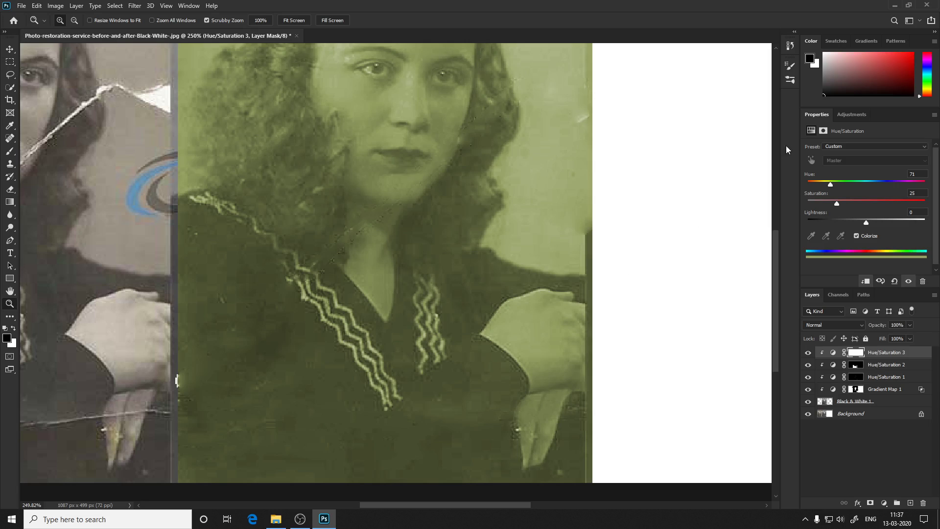
pyautogui.moveTo(830, 184); pyautogui.dragTo(924, 204)
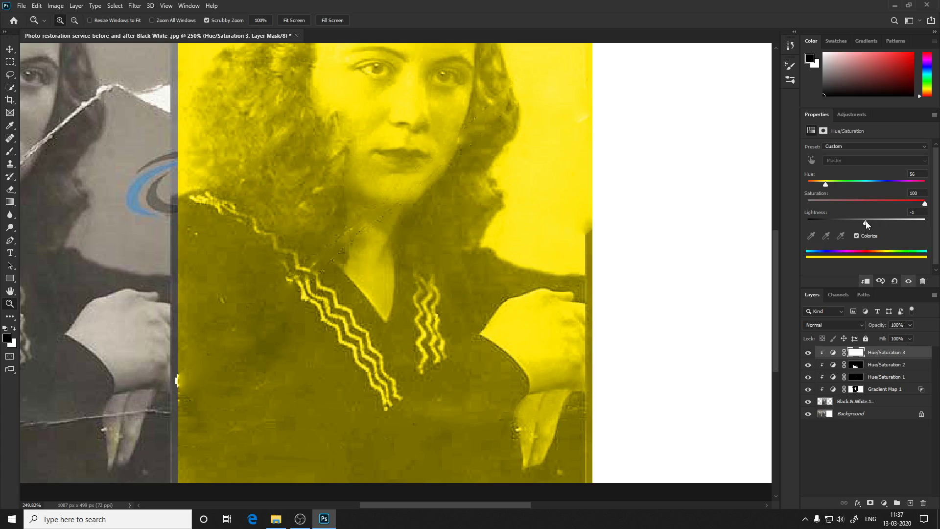
pyautogui.moveTo(866, 221); pyautogui.dragTo(874, 226)
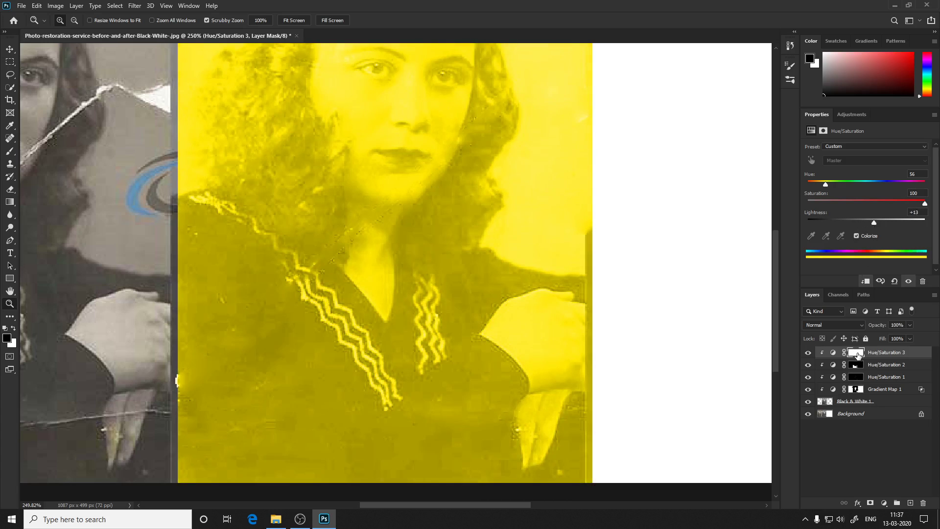
# Invert the Hue/Saturation 3 mask to black to hide the yellow tint.
pyautogui.click(857, 354)
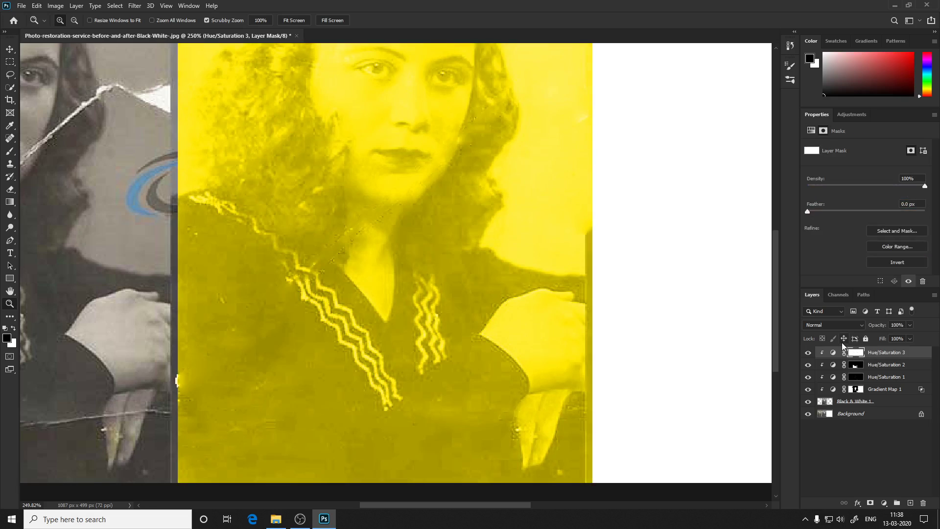
pyautogui.hotkey('ctrl', 'i')
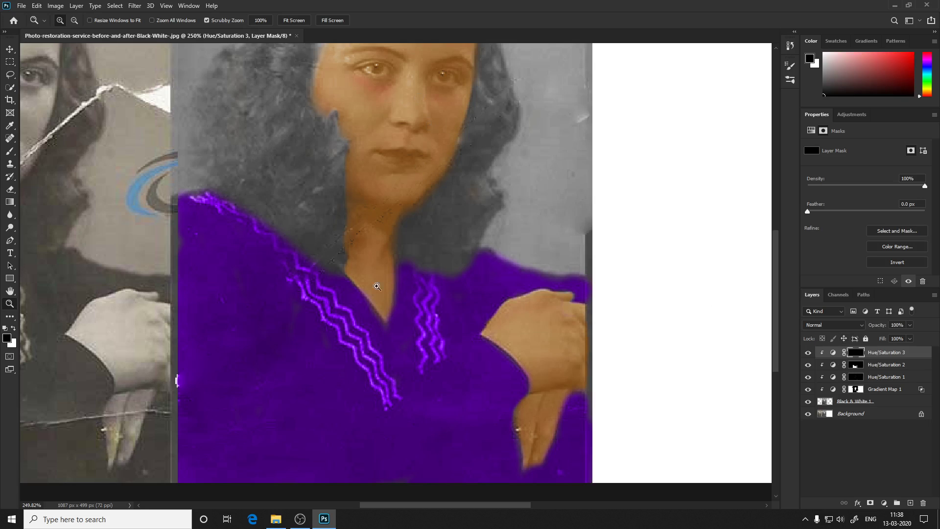
pyautogui.scroll(1, 365, 274)
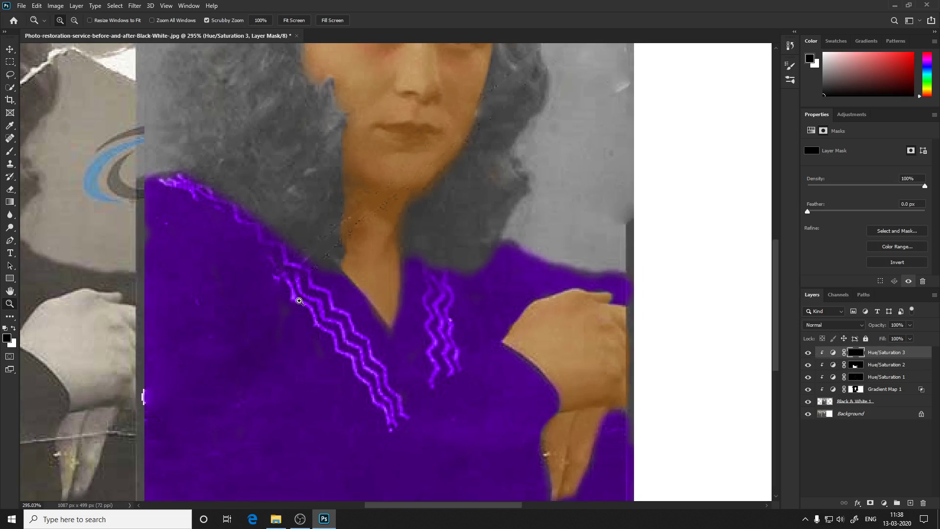
# Paint black on the Hue/Saturation 2 mask over the left zigzag, then reselect Hue/Saturation 3's mask.
pyautogui.click(858, 369)
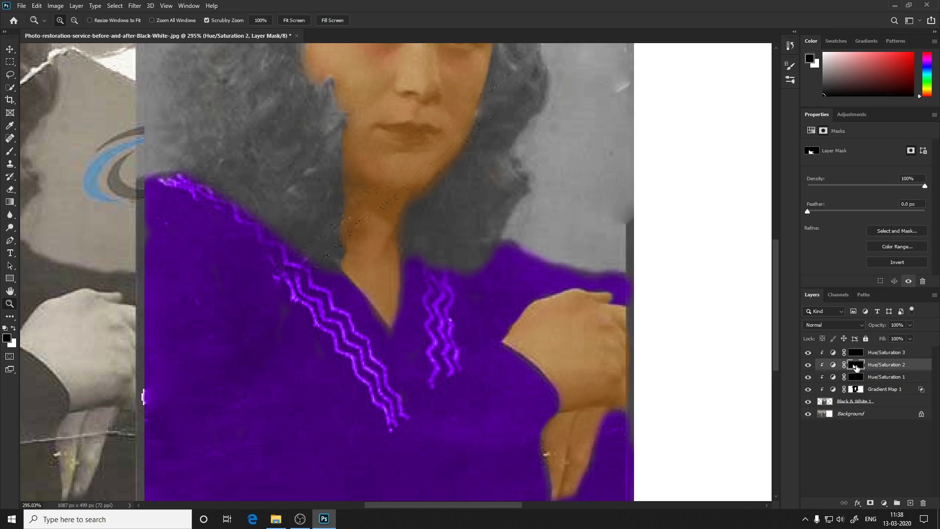
pyautogui.press('b')
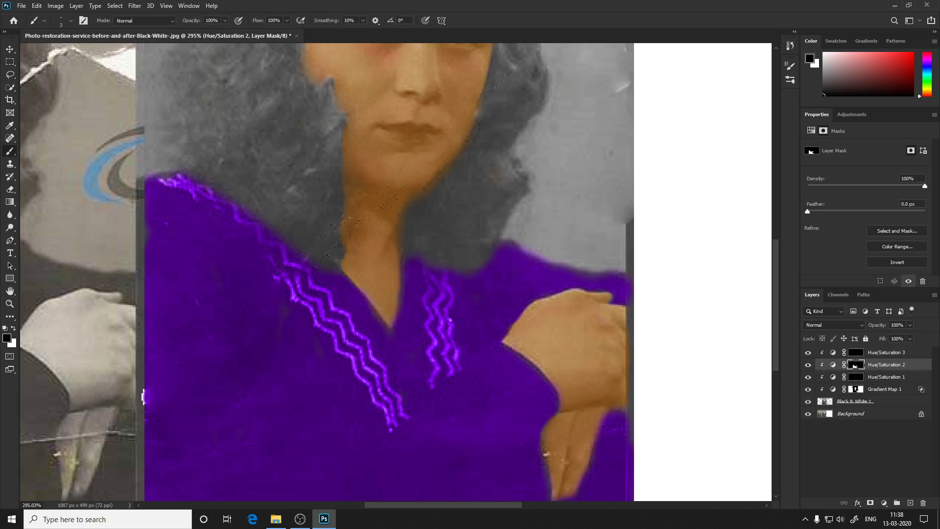
pyautogui.press('x')
pyautogui.press('x')
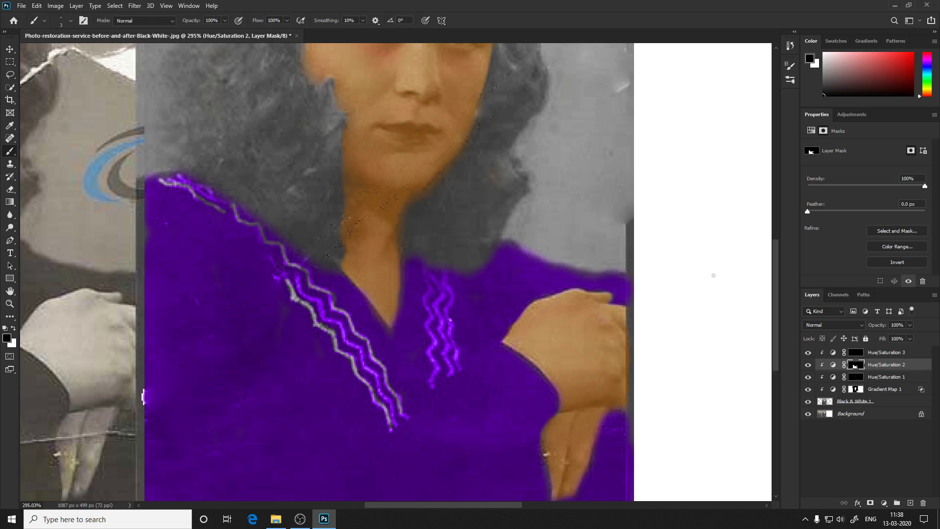
pyautogui.click(855, 353)
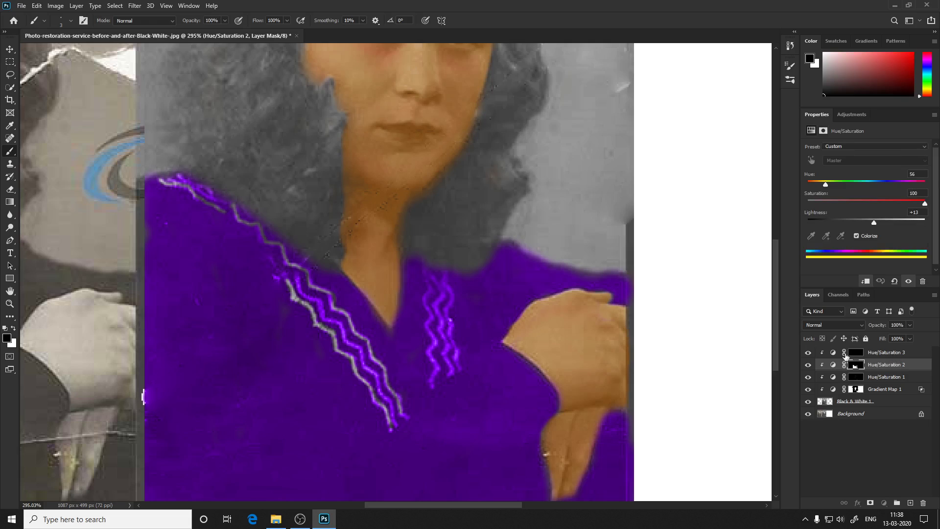
pyautogui.click(855, 352)
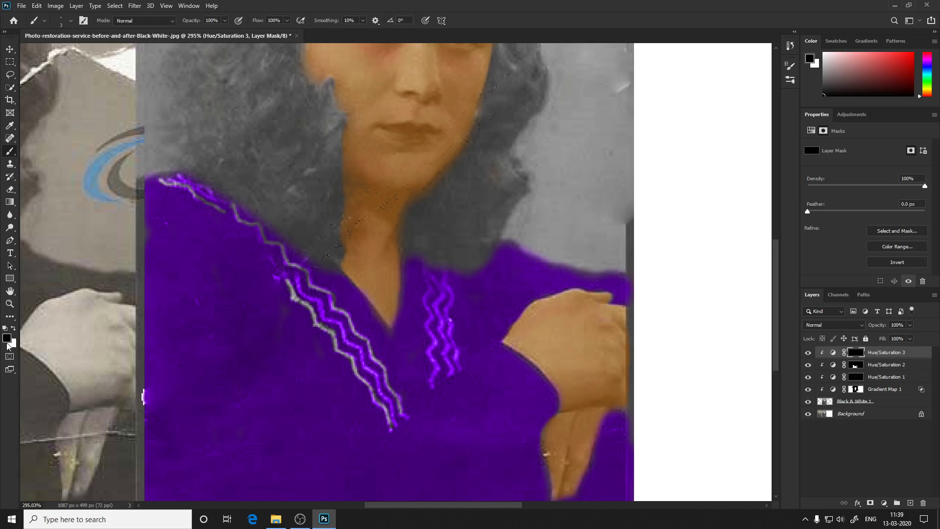
# Paint white on the Hue/Saturation 3 mask to turn the left collar zigzag yellow.
pyautogui.press('x')
pyautogui.moveTo(287, 280)
pyautogui.mouseDown()
pyautogui.moveTo(334, 334)
pyautogui.moveTo(392, 429)
pyautogui.mouseUp()
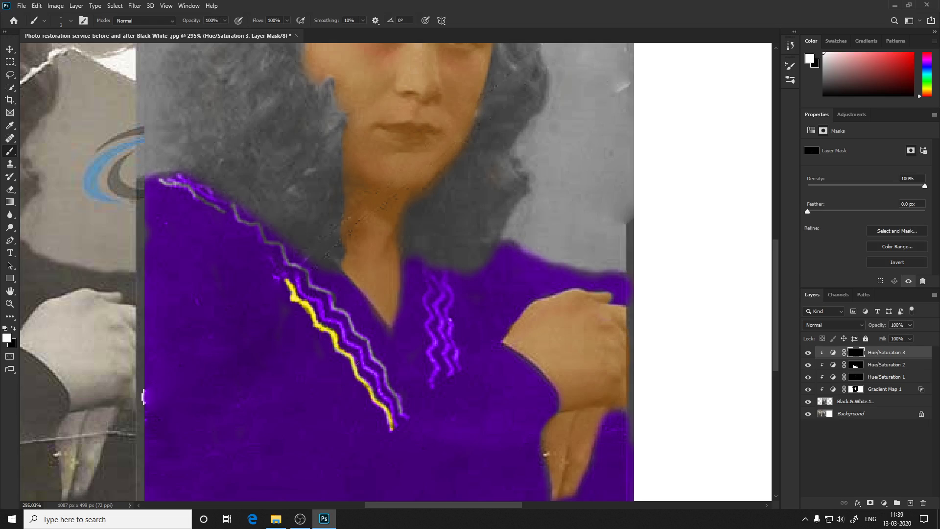
pyautogui.moveTo(346, 344); pyautogui.dragTo(394, 421)
pyautogui.moveTo(234, 206)
pyautogui.mouseDown()
pyautogui.moveTo(286, 248)
pyautogui.moveTo(385, 366)
pyautogui.mouseUp()
# Zoom in on the collar and paint the inner left and right-side zigzags yellow.
pyautogui.hotkey('ctrl', '0')
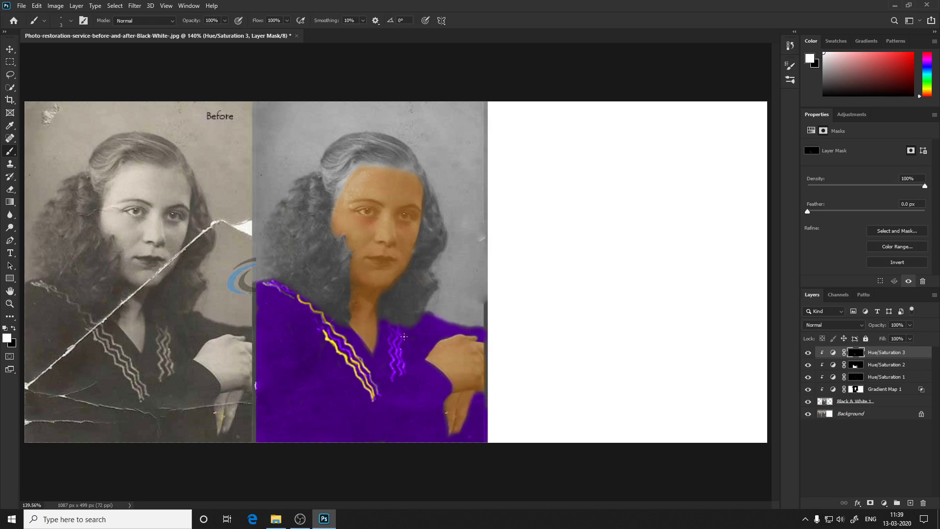
pyautogui.press('z')
pyautogui.moveTo(373, 323); pyautogui.dragTo(429, 288)
pyautogui.press('b')
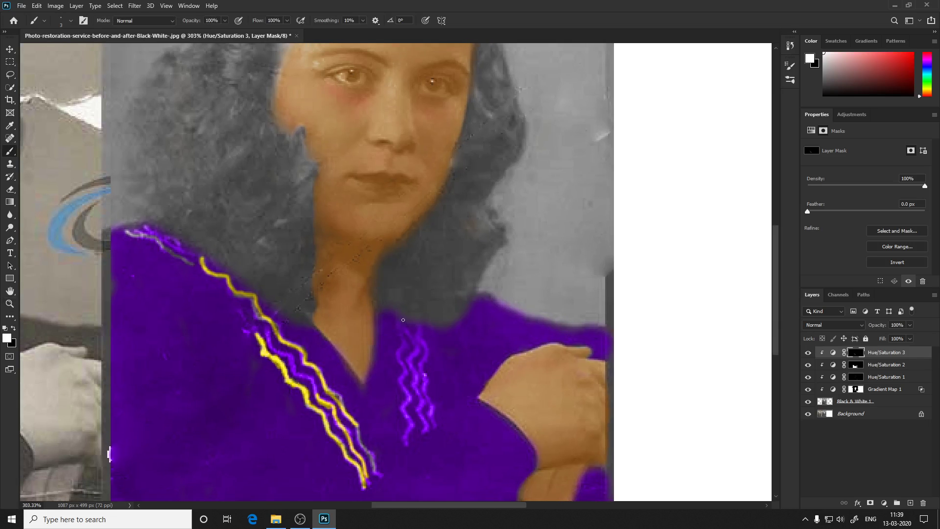
pyautogui.moveTo(397, 320); pyautogui.dragTo(425, 432)
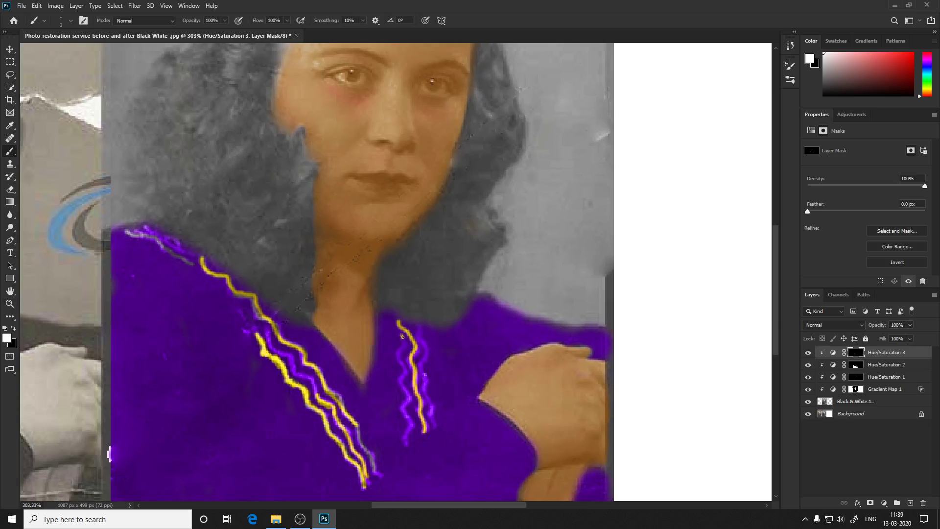
pyautogui.moveTo(402, 337); pyautogui.dragTo(407, 443)
pyautogui.moveTo(419, 328); pyautogui.dragTo(435, 426)
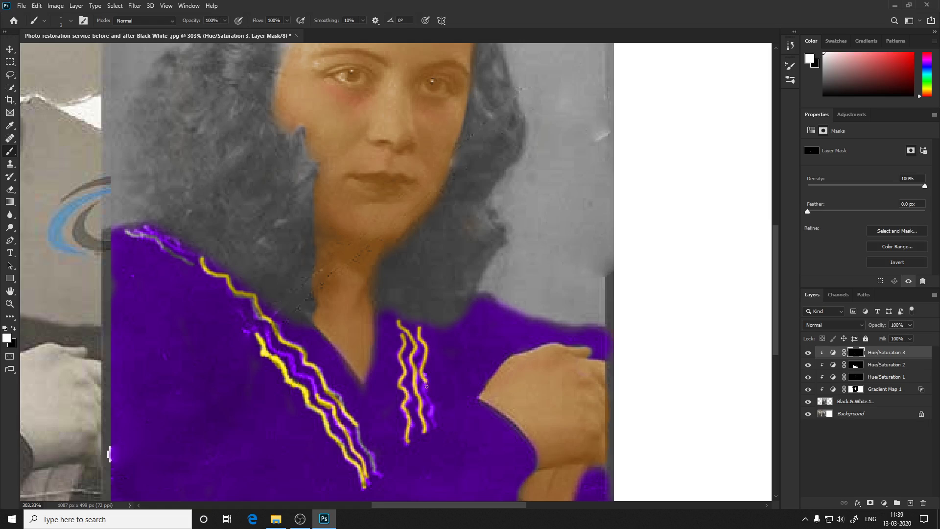
pyautogui.moveTo(263, 334); pyautogui.dragTo(325, 405)
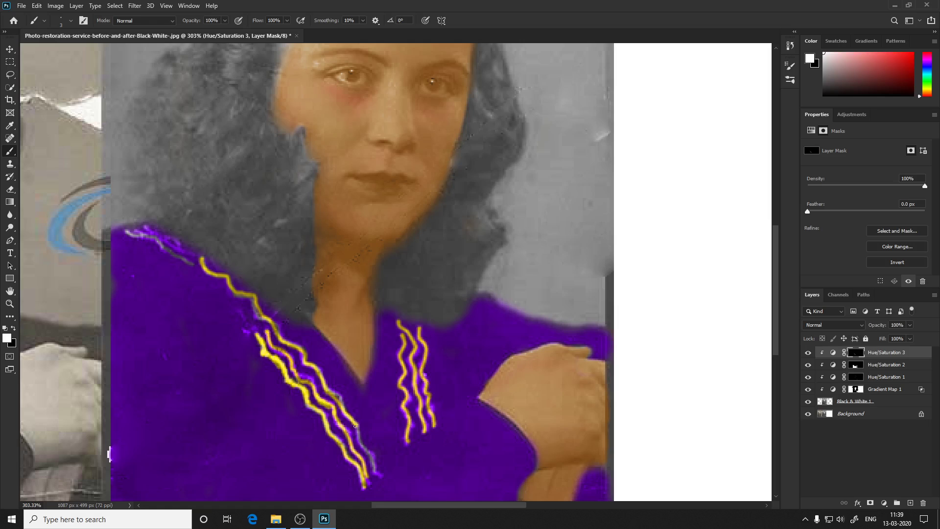
pyautogui.hotkey('ctrl', '0')
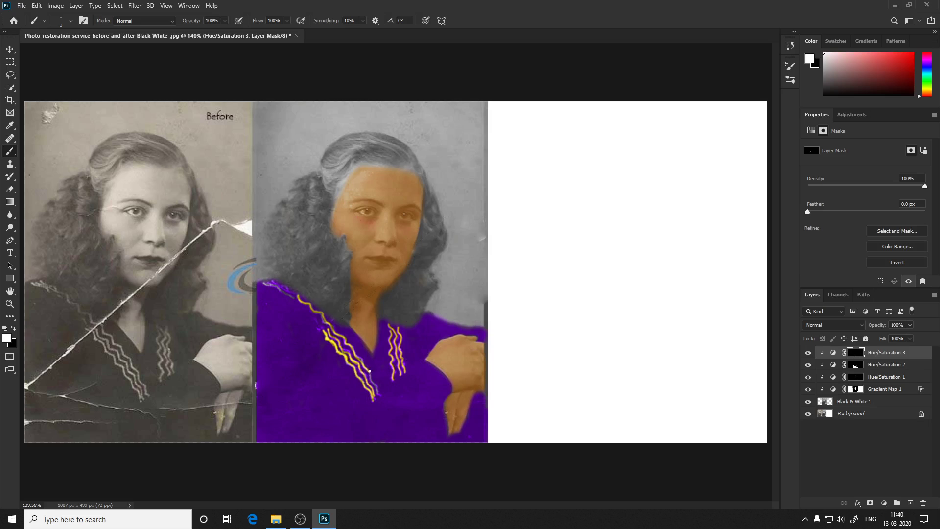
# Touch up the yellow on the collar zigzag and select the standard Pen tool.
pyautogui.moveTo(369, 371); pyautogui.dragTo(377, 392)
pyautogui.click(11, 242)
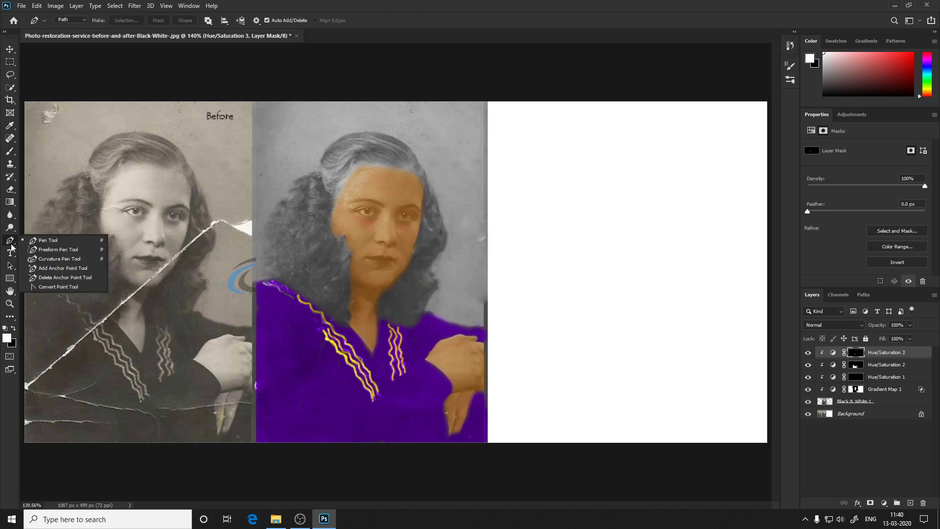
pyautogui.click(13, 248)
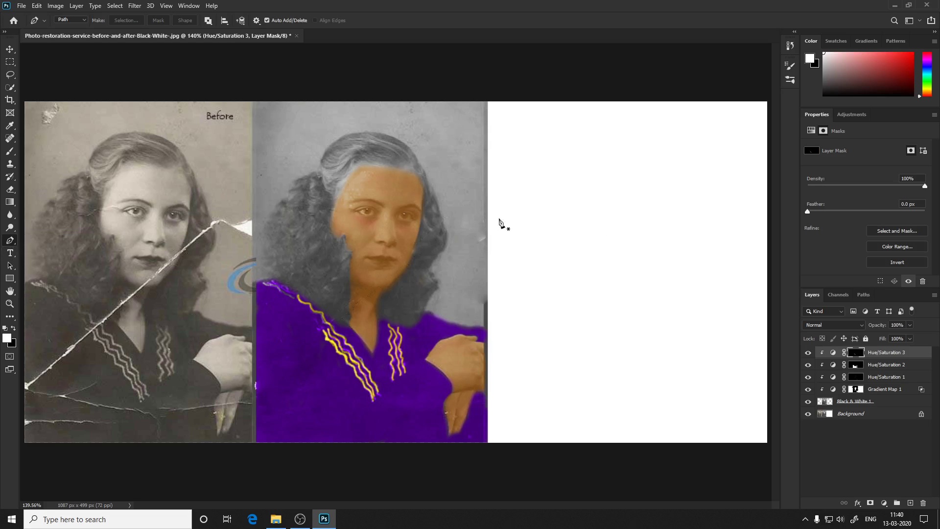
# Leave the layer blend mode on Normal and close Photoshop to reach the save prompt.
pyautogui.click(847, 326)
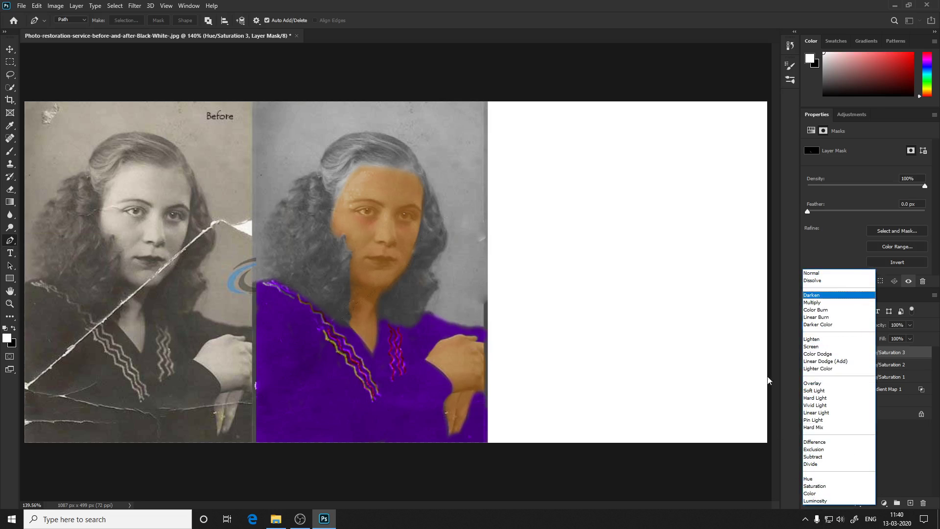
pyautogui.click(786, 243)
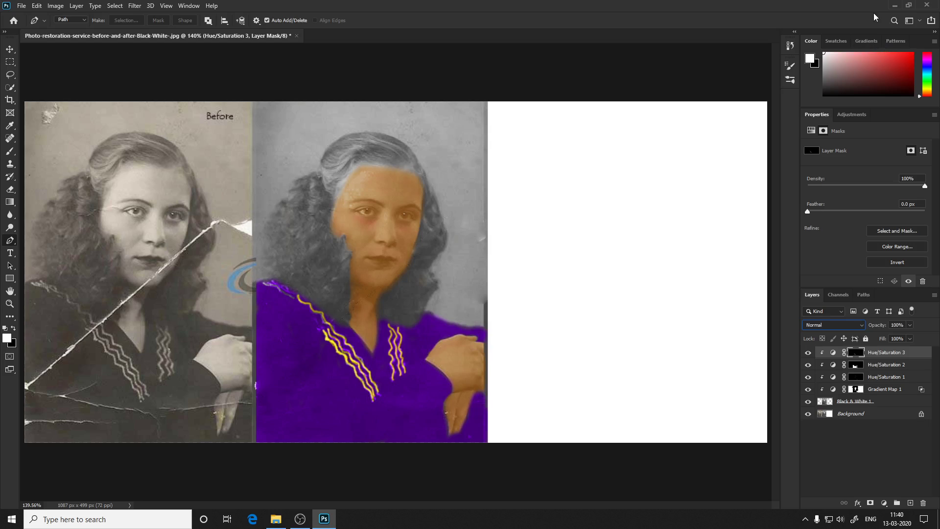
pyautogui.click(927, 5)
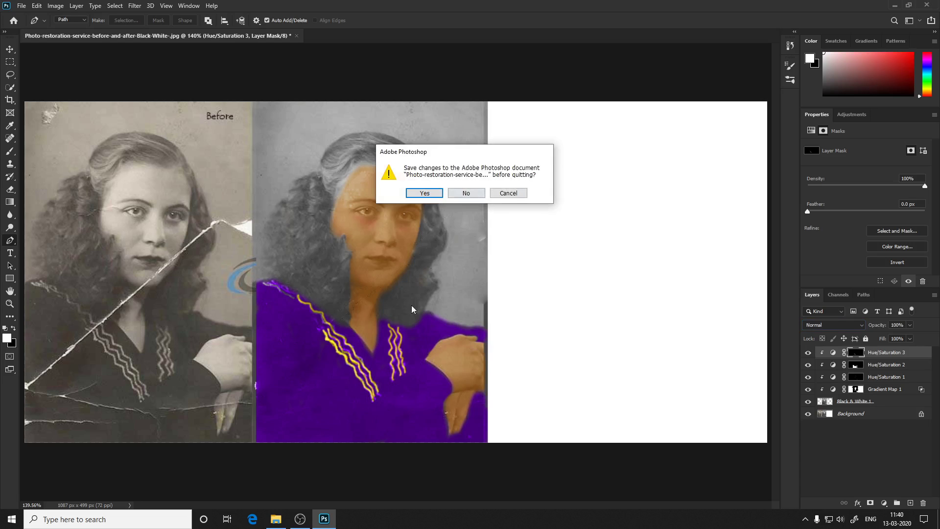